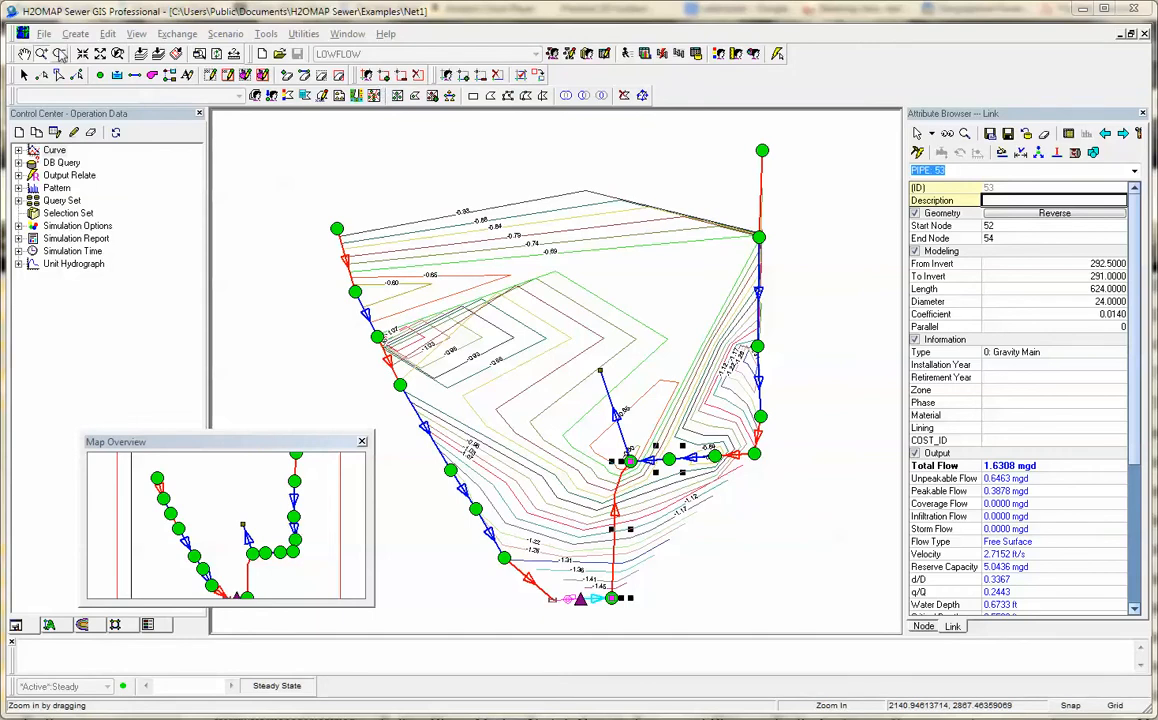
{"action": "left_click", "coordinate": [44, 35]}
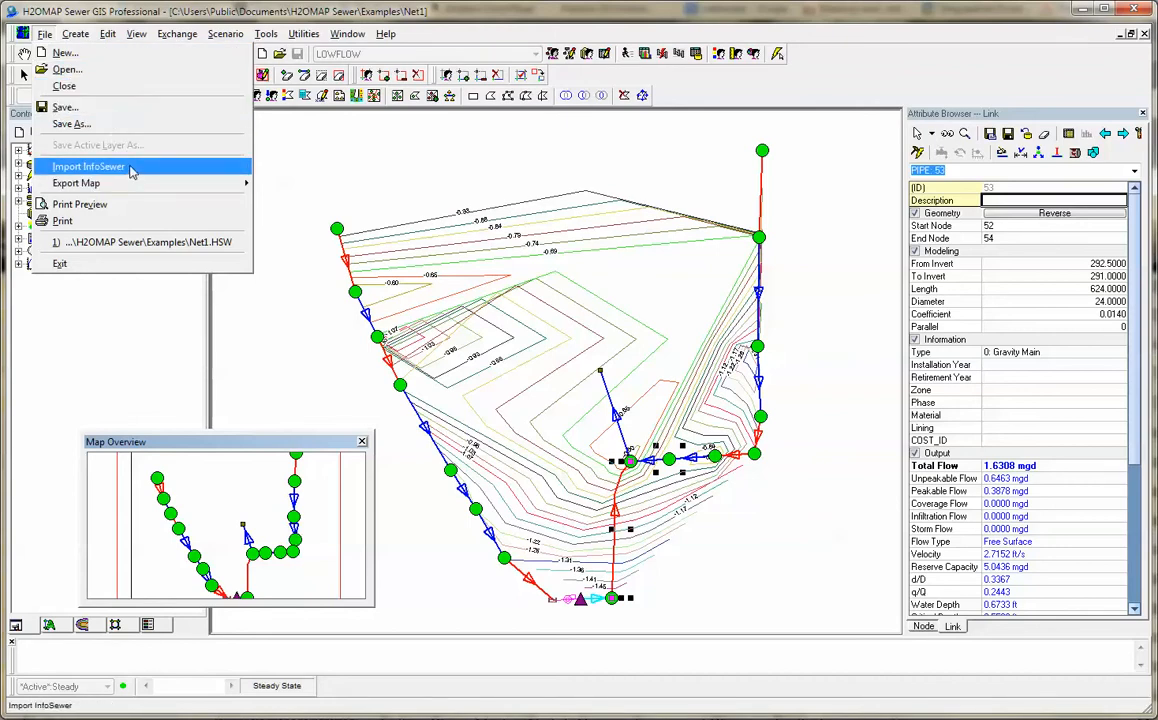
{"action": "mouse_move", "coordinate": [127, 184]}
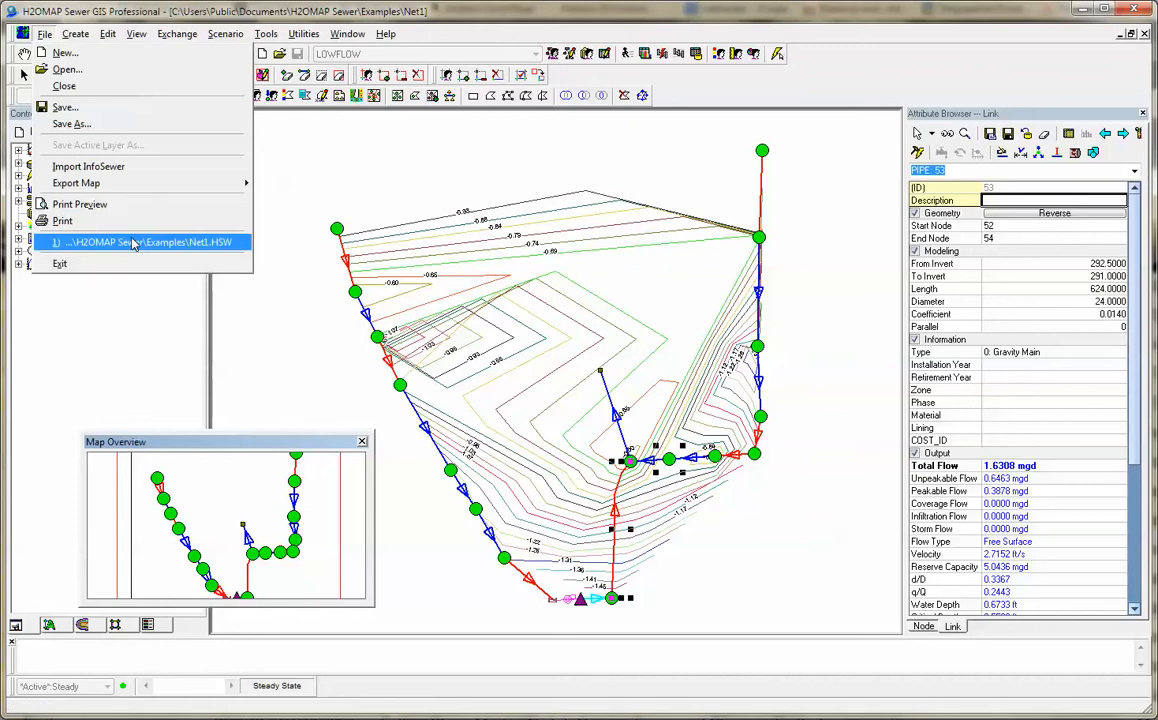
{"action": "mouse_move", "coordinate": [72, 36]}
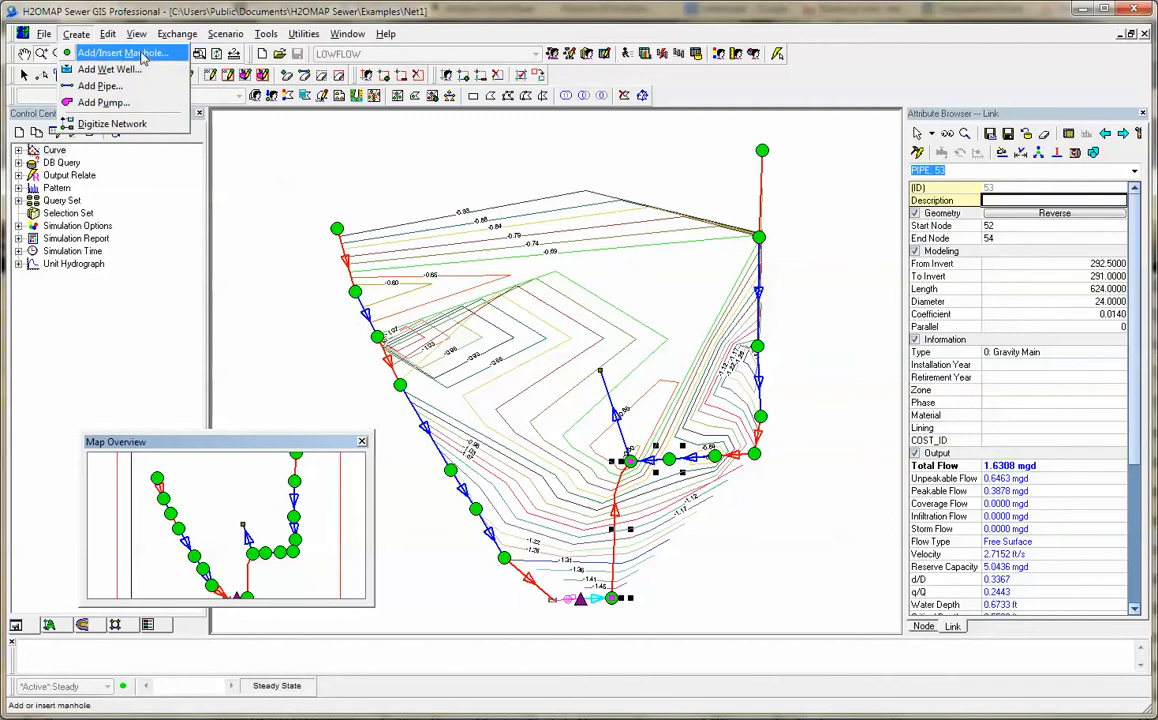
- Browse the database table categories for element geometry, pattern and curve, and advanced application data, and leave without opening a table
{"action": "mouse_move", "coordinate": [107, 35]}
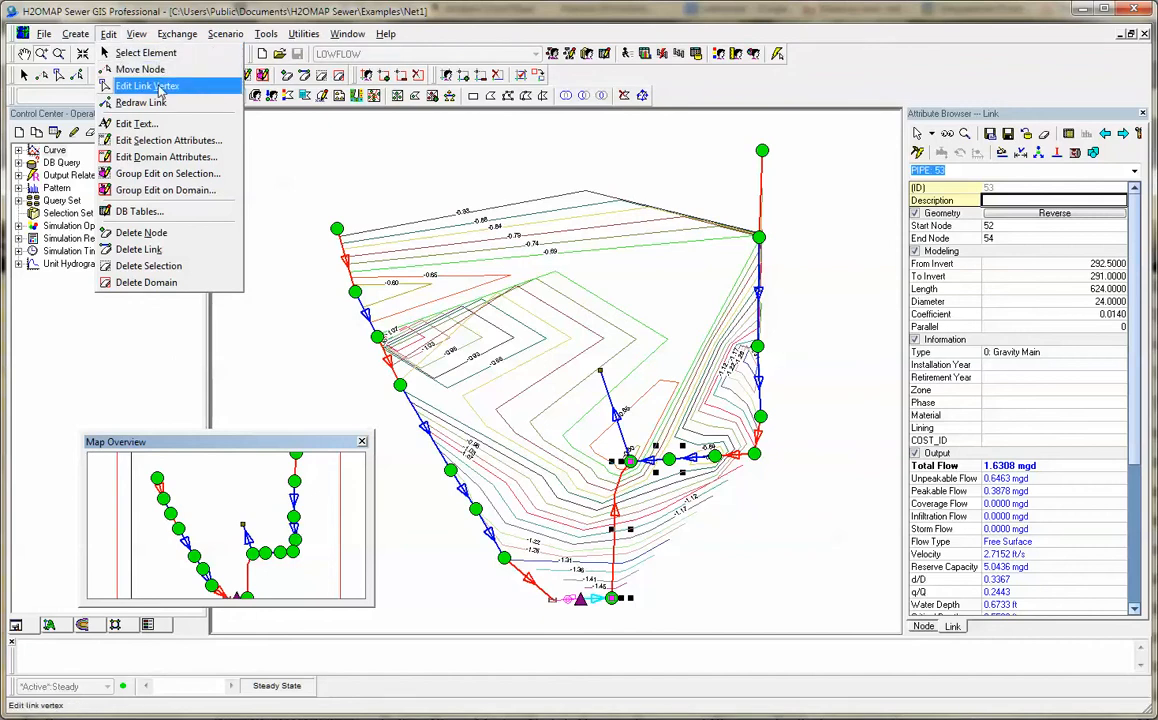
{"action": "left_click", "coordinate": [175, 207]}
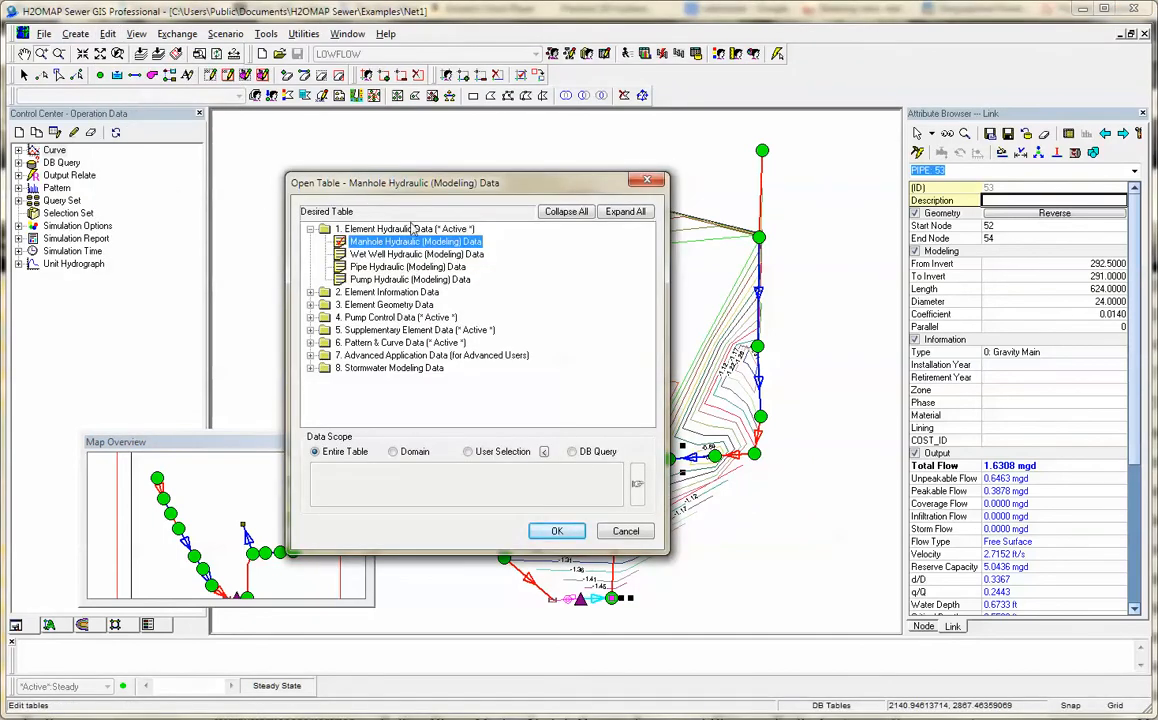
{"action": "left_click", "coordinate": [410, 293]}
{"action": "left_click", "coordinate": [405, 304]}
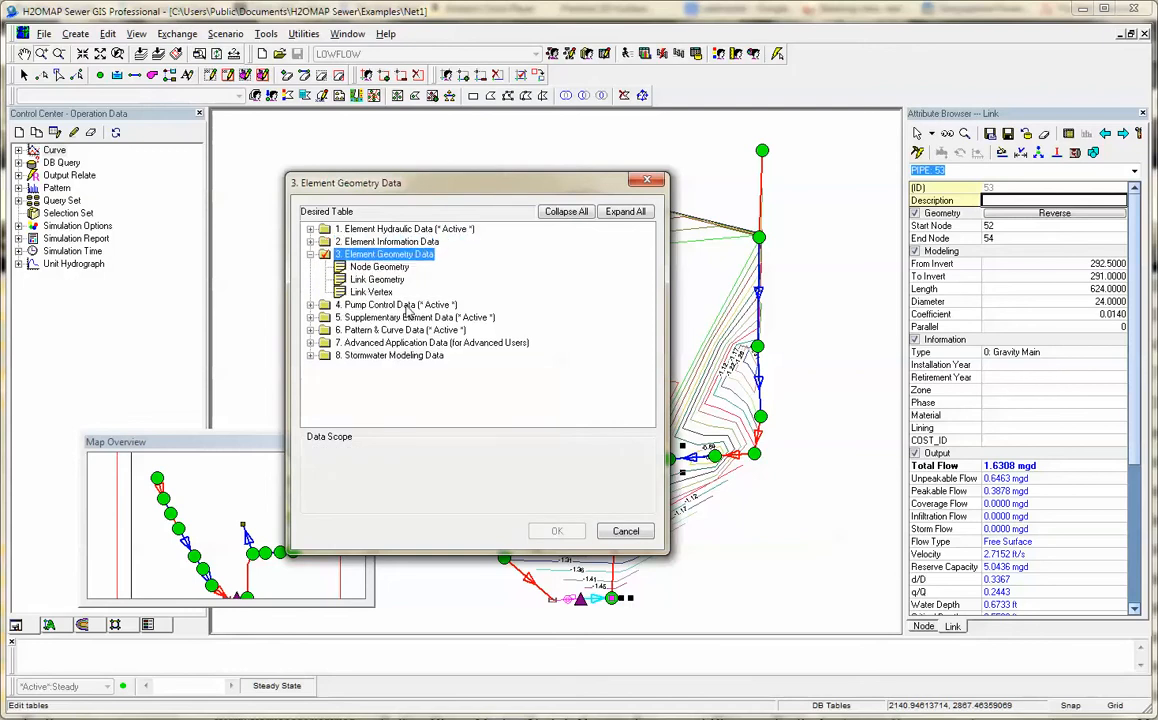
{"action": "left_click", "coordinate": [405, 305]}
{"action": "left_click", "coordinate": [410, 318]}
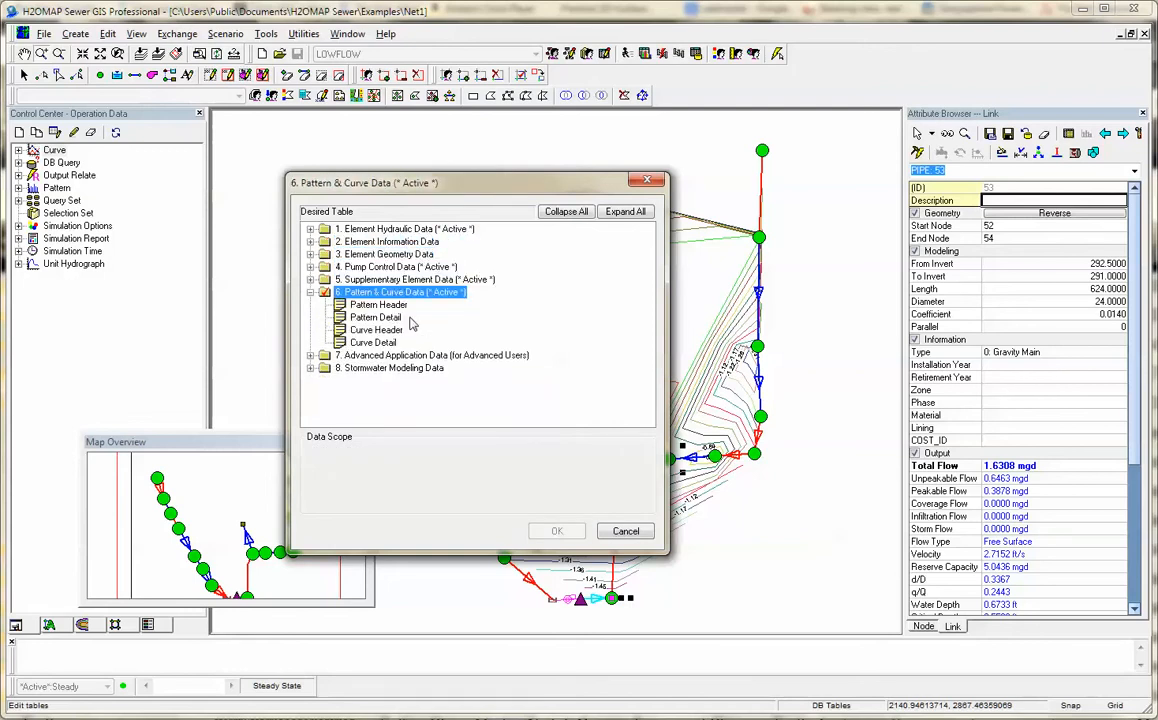
{"action": "left_click", "coordinate": [410, 355]}
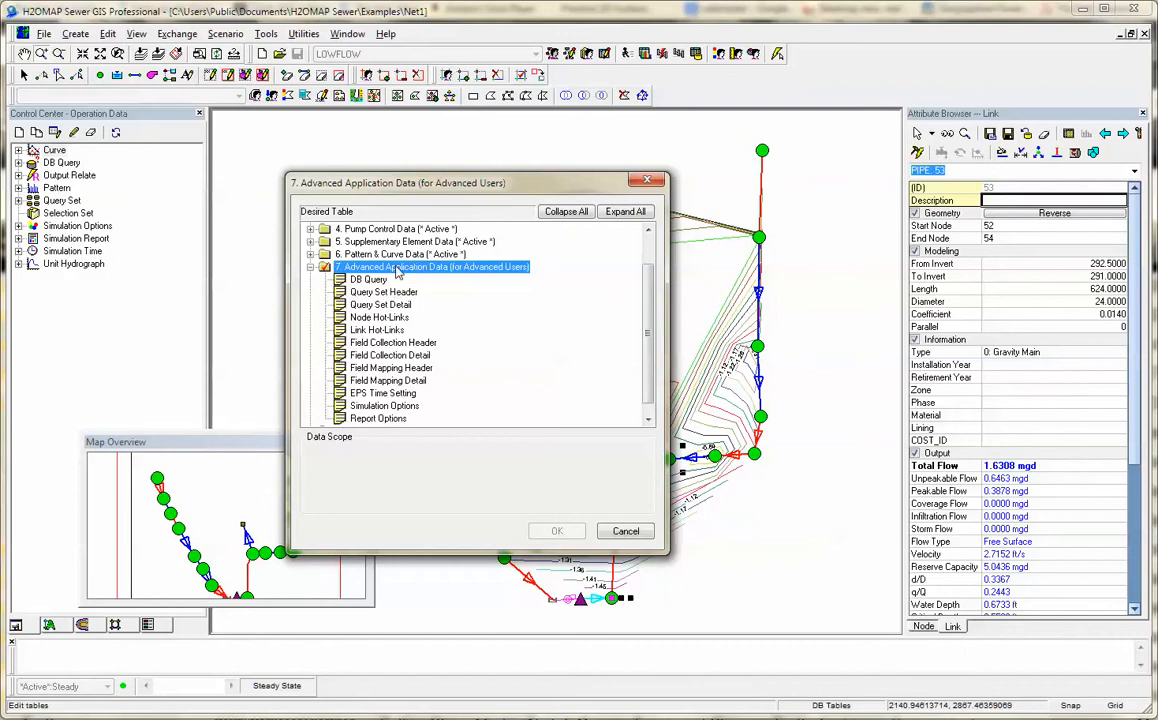
{"action": "left_click", "coordinate": [630, 536]}
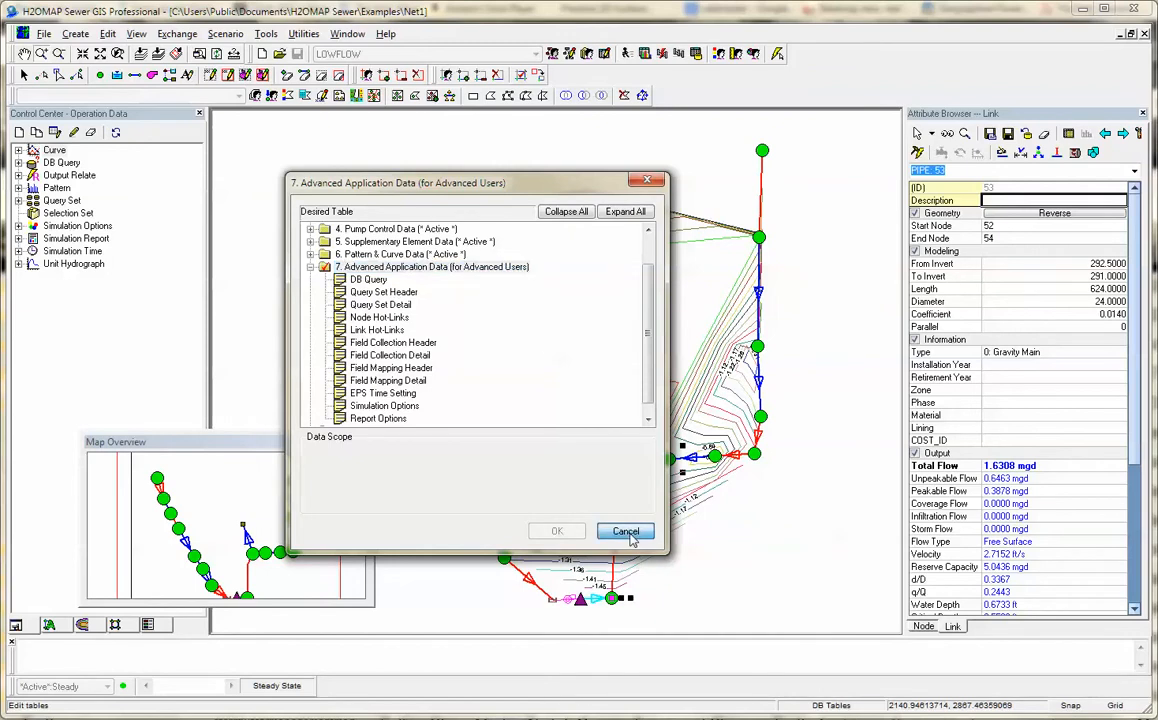
{"action": "left_click", "coordinate": [108, 34]}
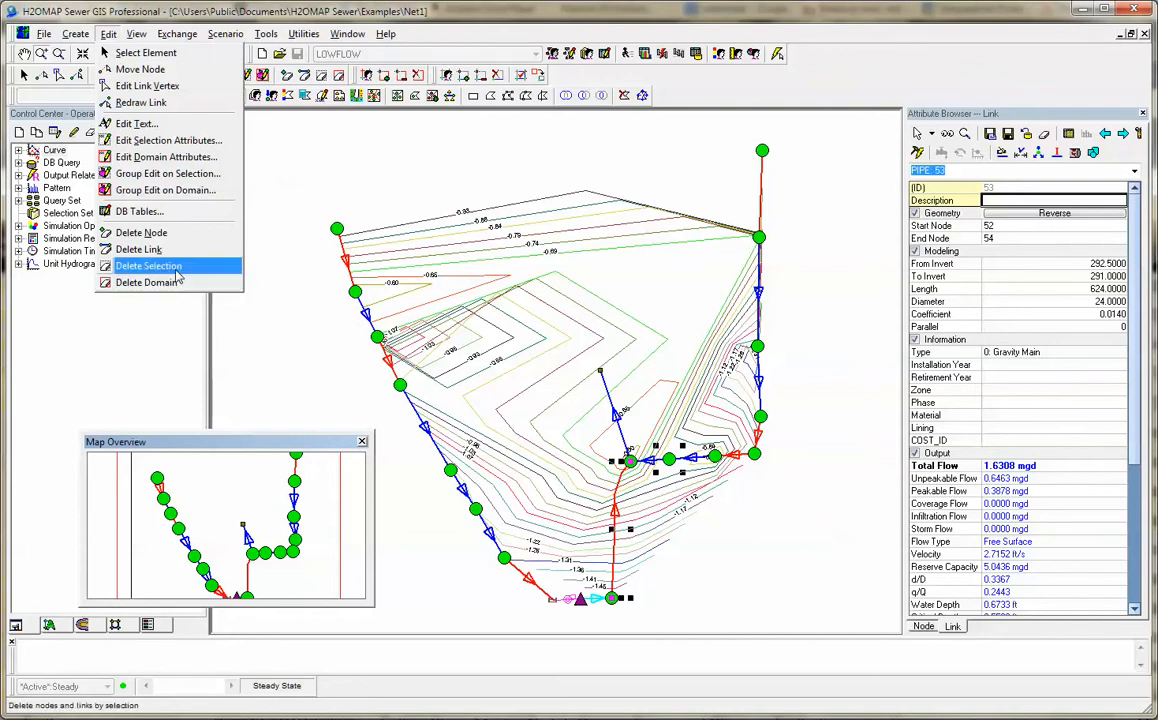
{"action": "mouse_move", "coordinate": [157, 37]}
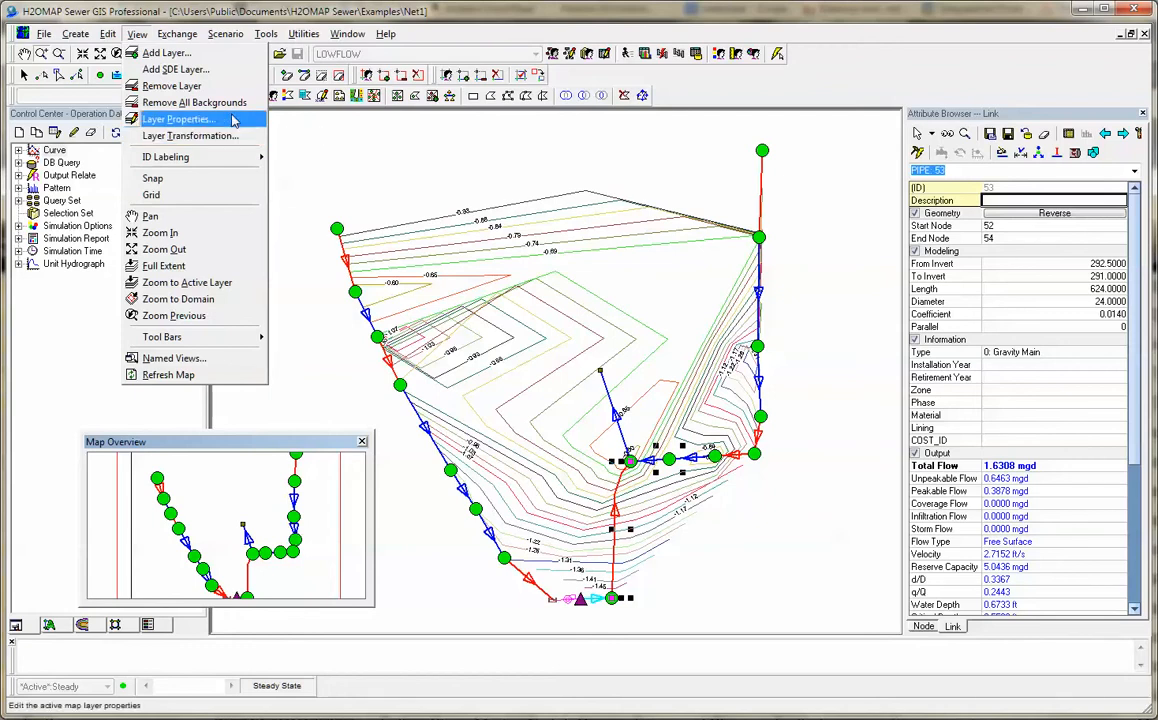
{"action": "mouse_move", "coordinate": [215, 160]}
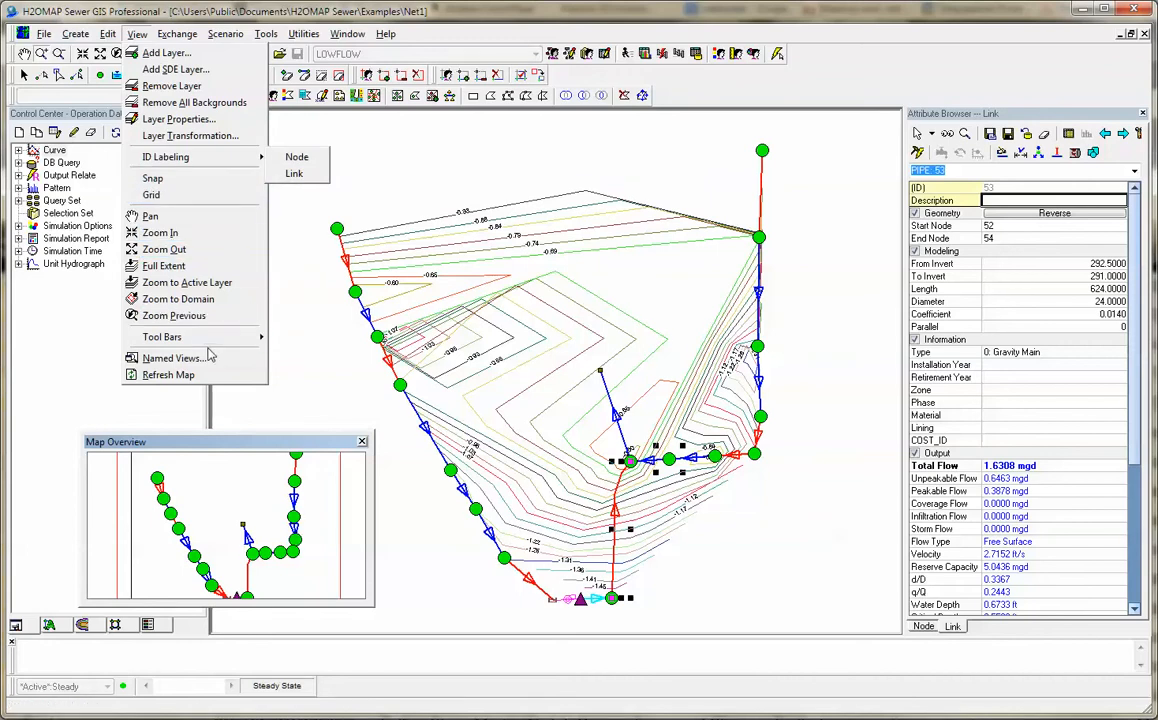
{"action": "mouse_move", "coordinate": [211, 344]}
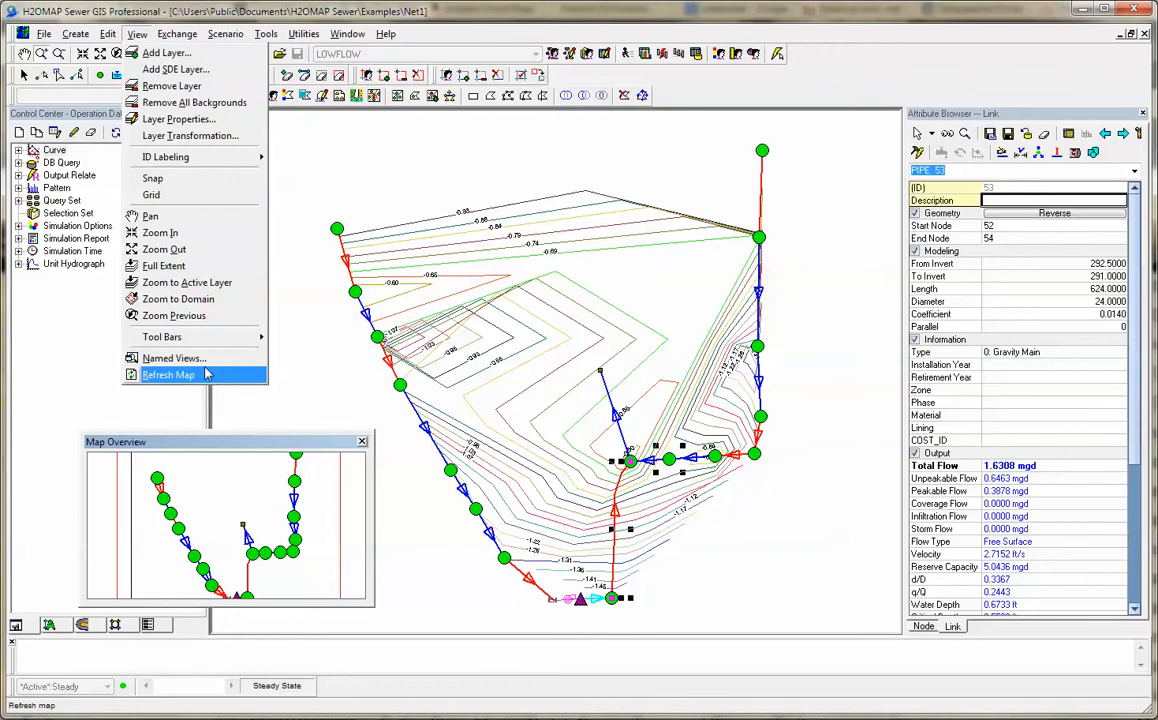
- Check the file formats offered for manhole export in the Export Manager, and close it without exporting
{"action": "left_click", "coordinate": [190, 36]}
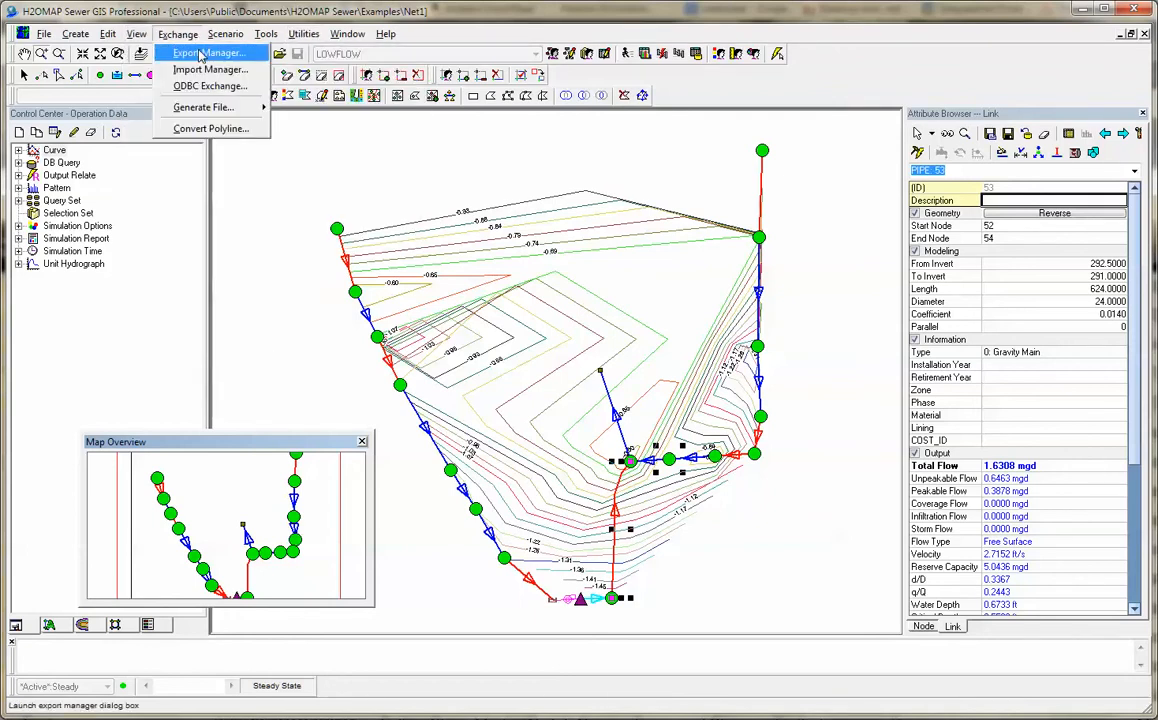
{"action": "left_click", "coordinate": [203, 55]}
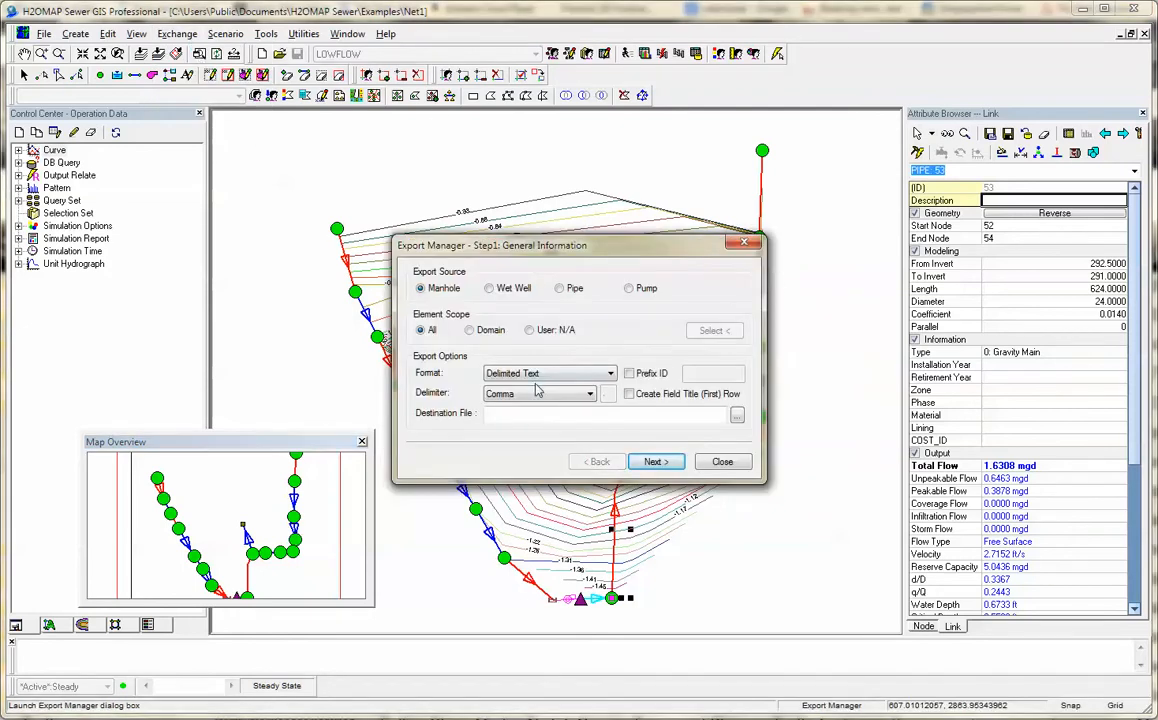
{"action": "left_click", "coordinate": [571, 377]}
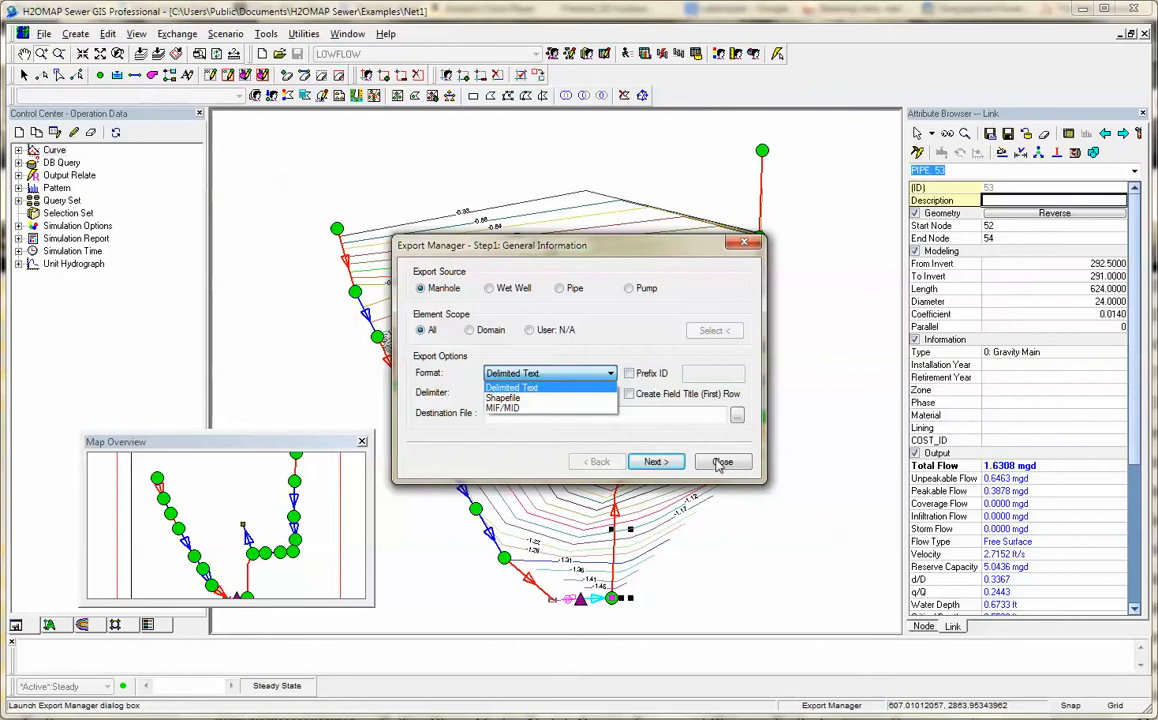
{"action": "left_click", "coordinate": [647, 416]}
{"action": "left_click", "coordinate": [718, 462]}
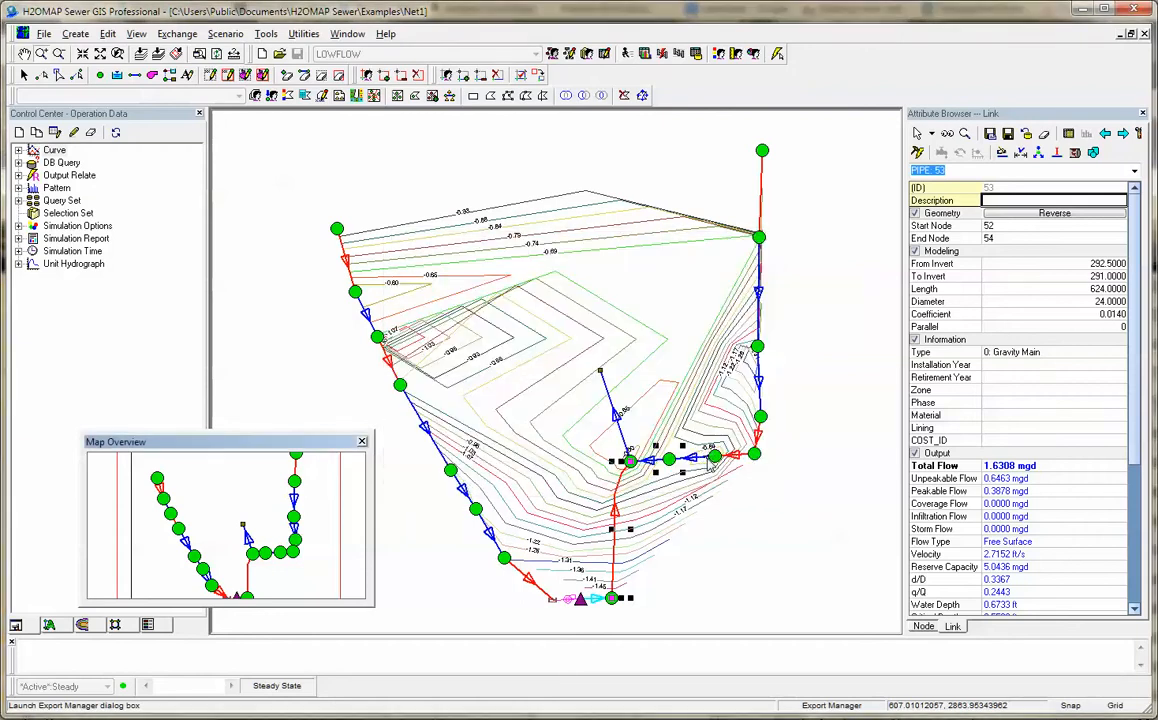
- Check the file formats offered for manhole import in the Import Manager, and cancel without importing
{"action": "left_click", "coordinate": [192, 36]}
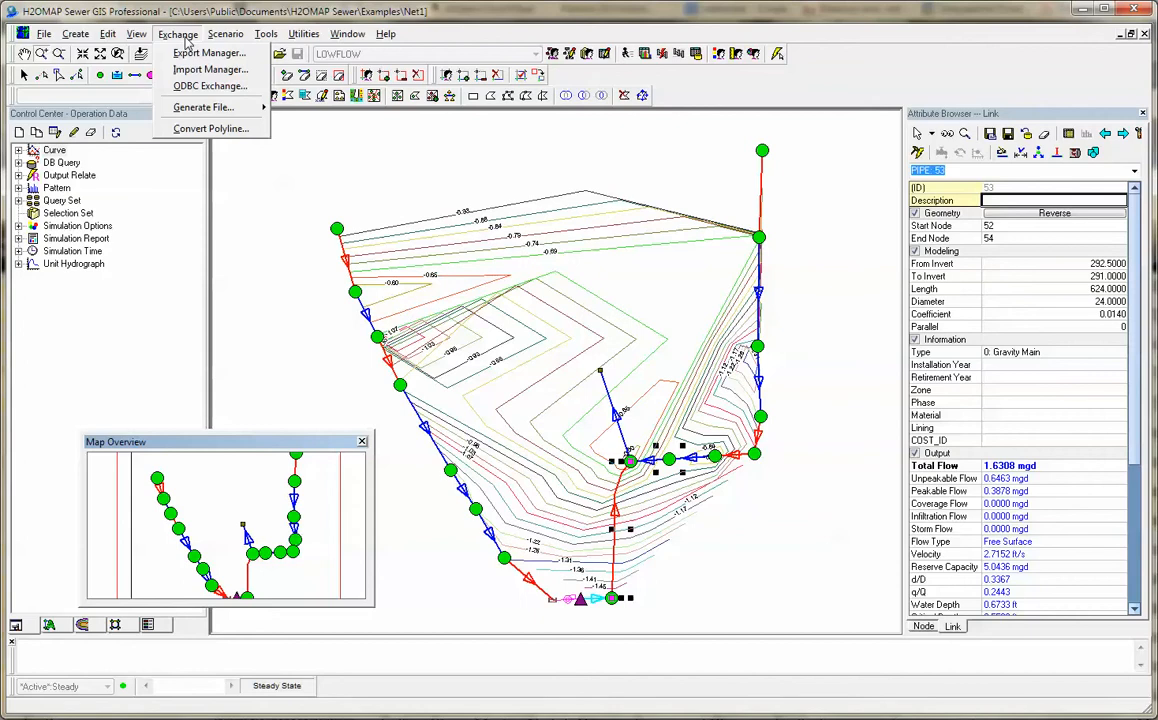
{"action": "left_click", "coordinate": [192, 70]}
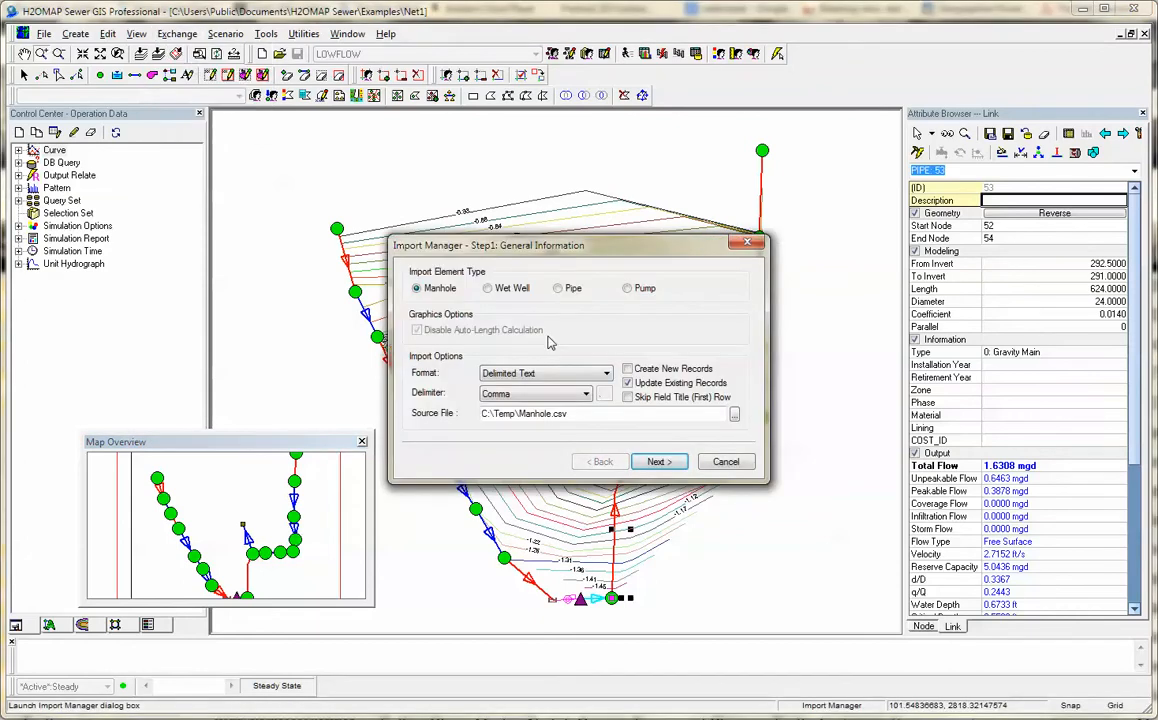
{"action": "left_click", "coordinate": [516, 374]}
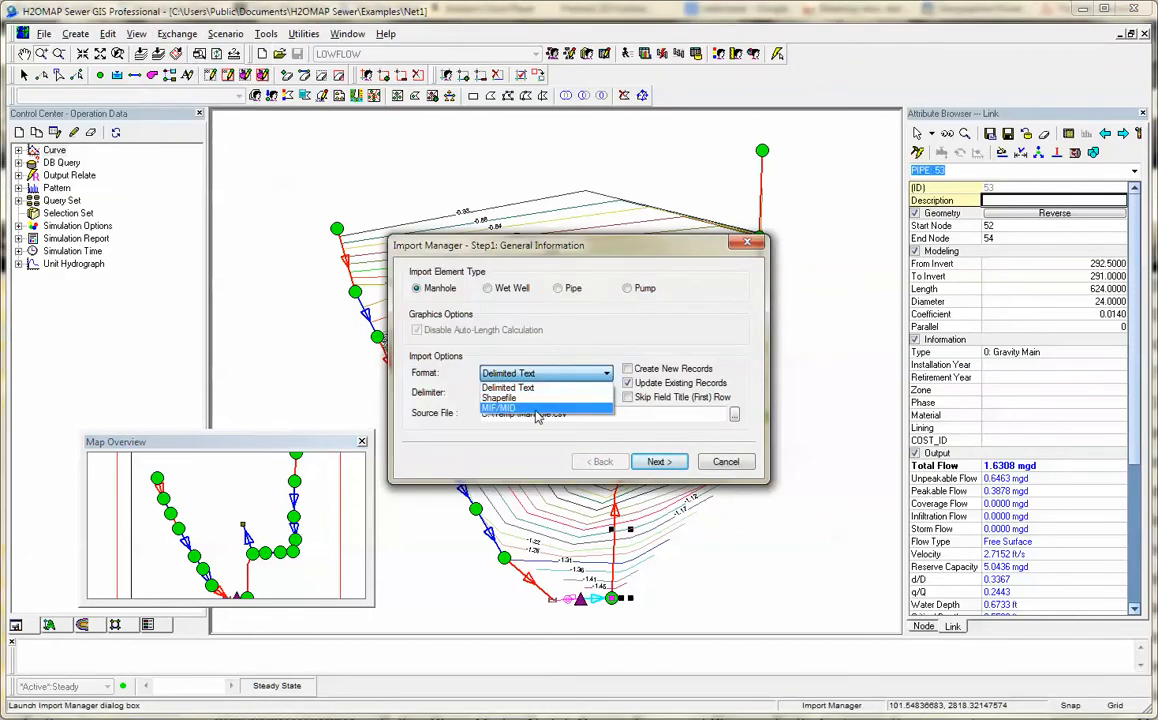
{"action": "left_click", "coordinate": [716, 463]}
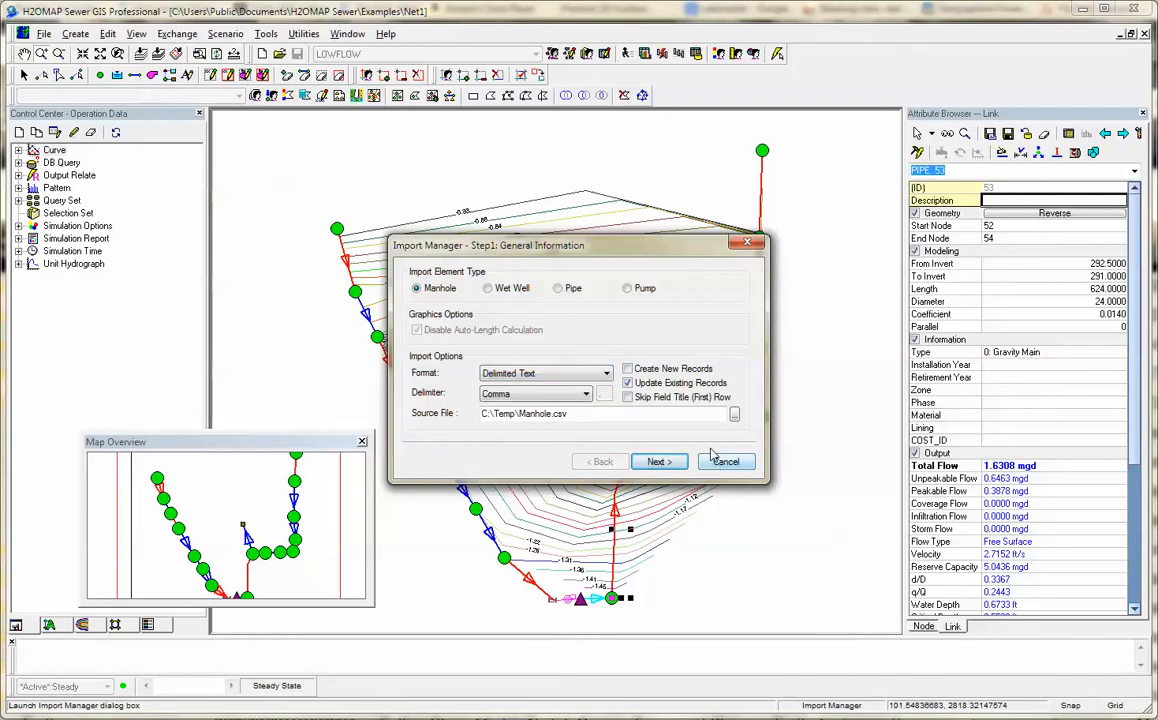
{"action": "left_click", "coordinate": [723, 463]}
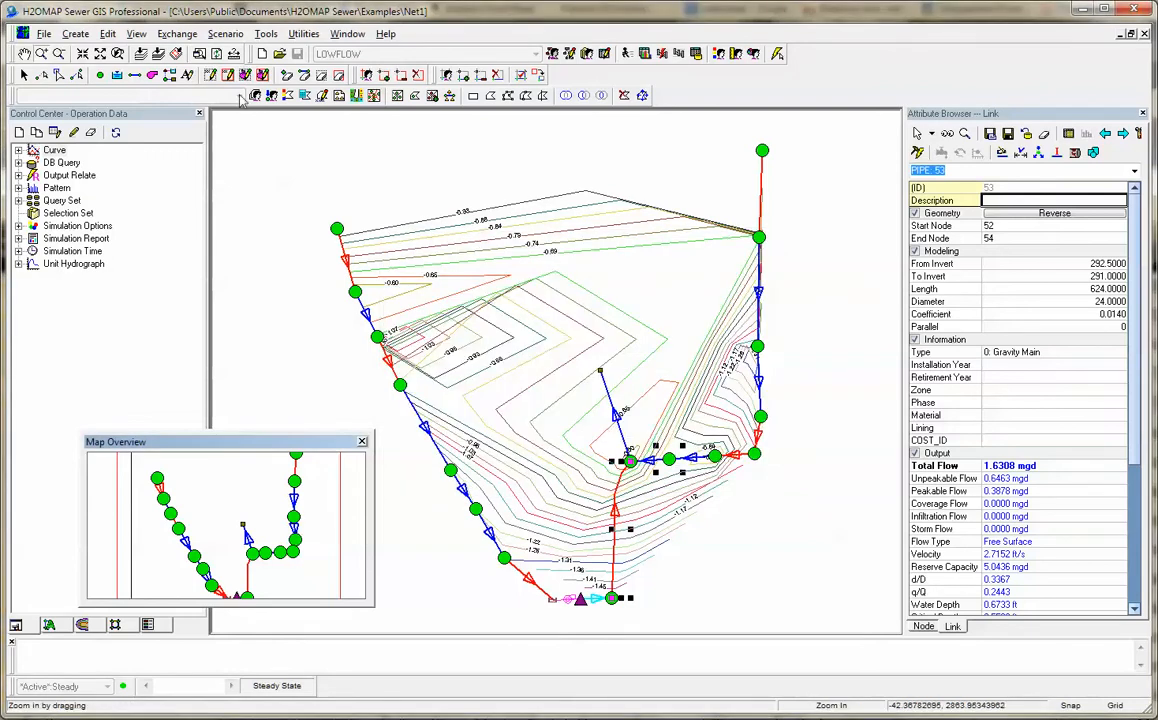
- Examine the machine data sources available for an ODBC Exchange of the manhole tables, and close without connecting
{"action": "left_click", "coordinate": [183, 35]}
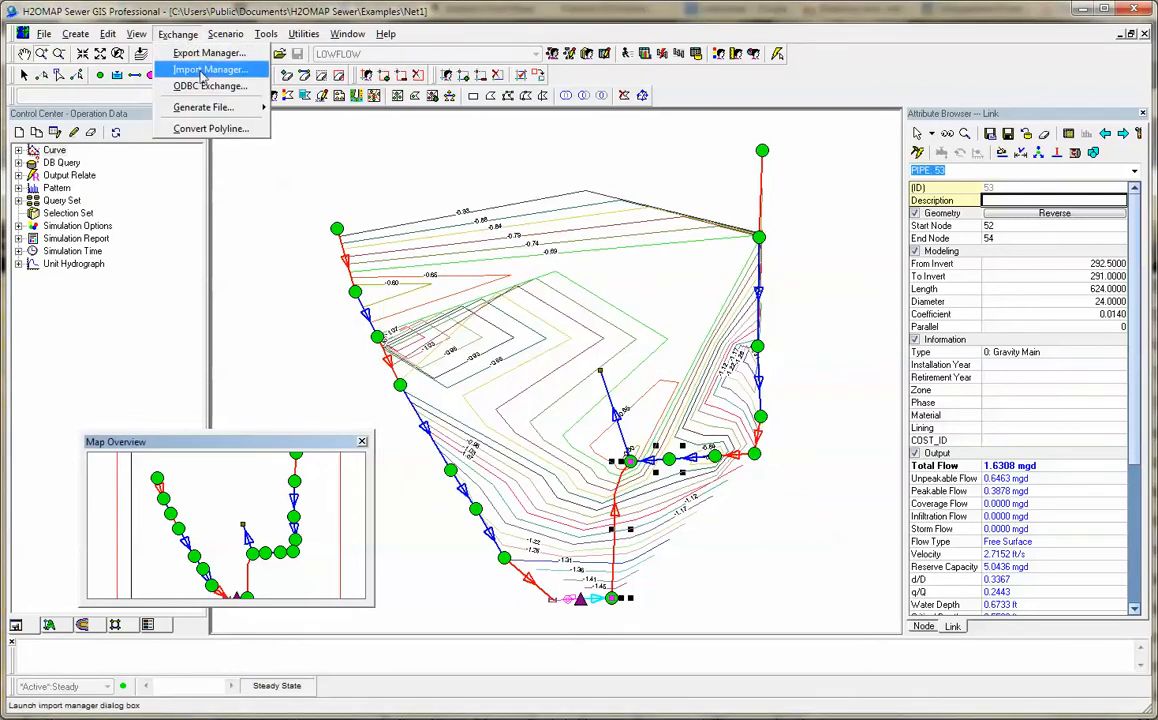
{"action": "left_click", "coordinate": [229, 87]}
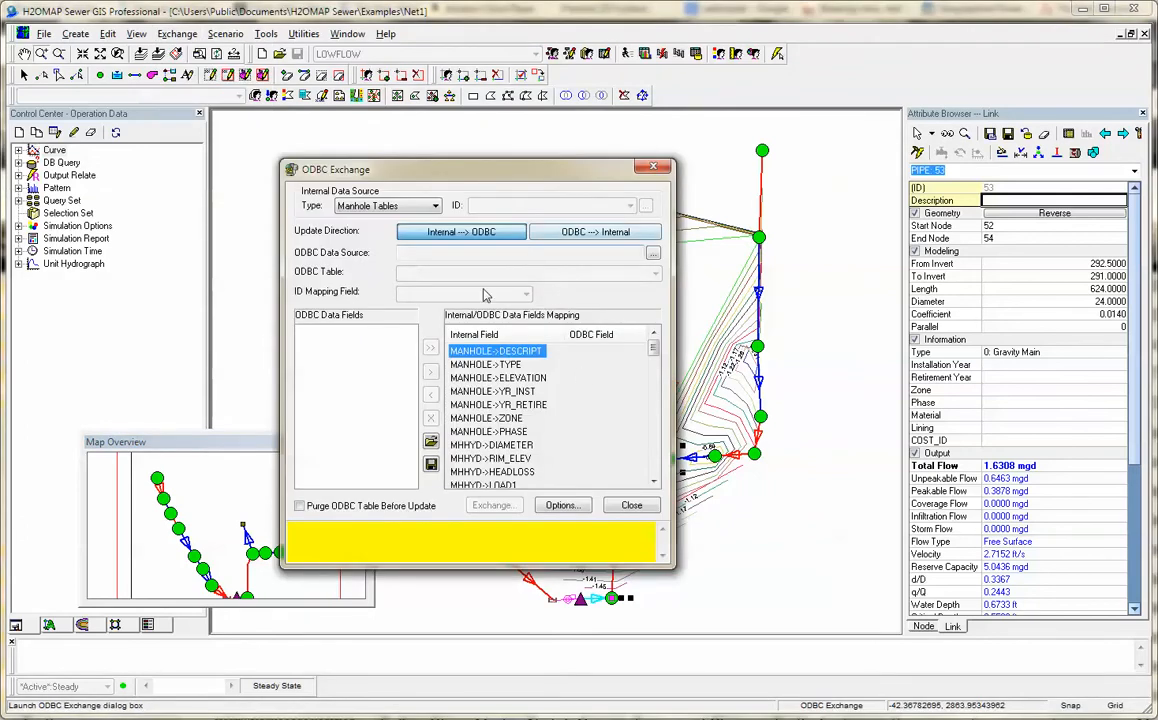
{"action": "left_click", "coordinate": [651, 254]}
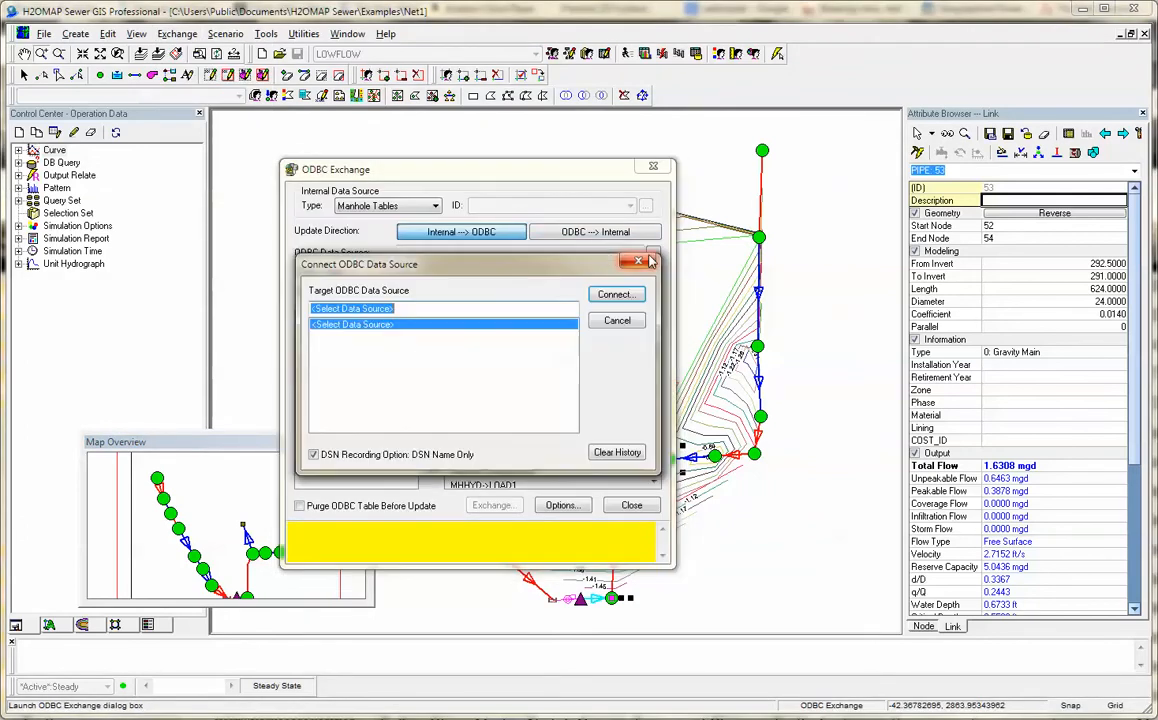
{"action": "double_click", "coordinate": [354, 322]}
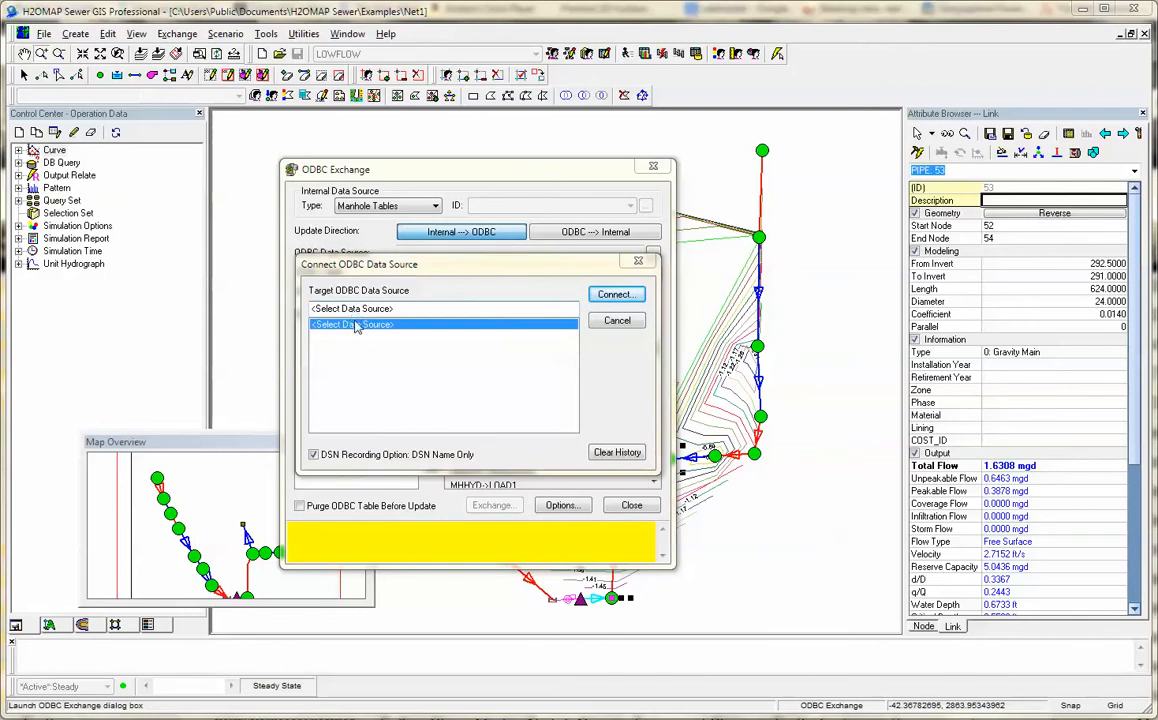
{"action": "left_click", "coordinate": [435, 302]}
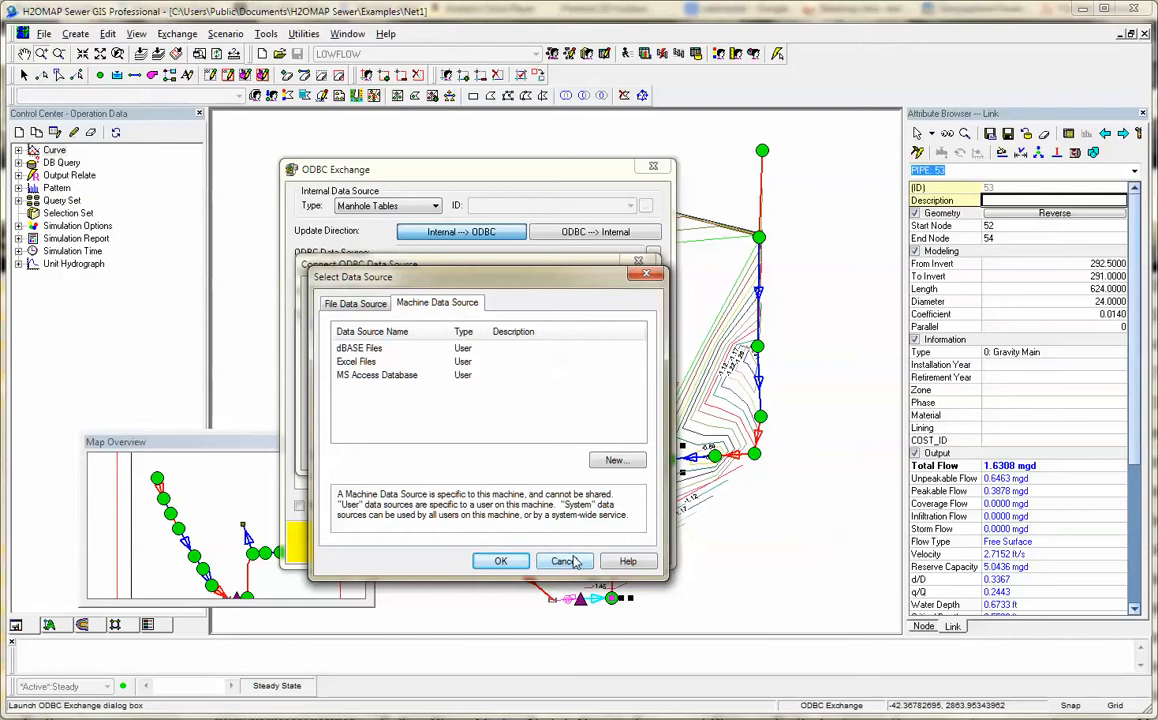
{"action": "key", "text": "Escape"}
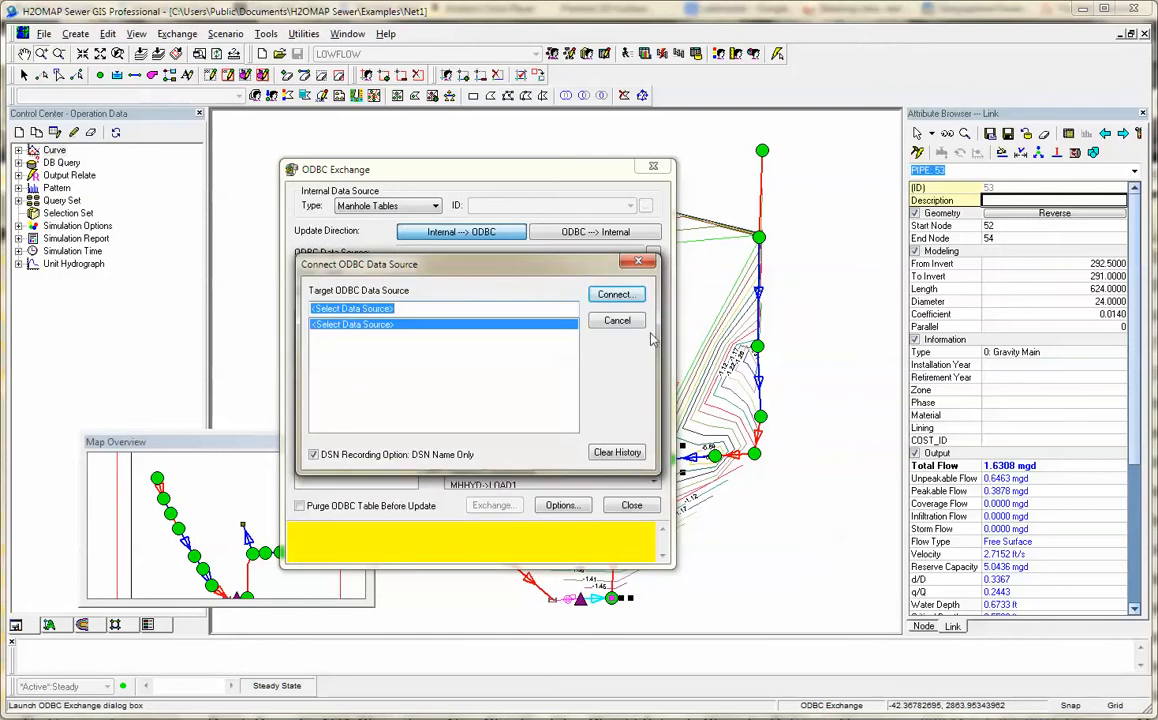
{"action": "left_click", "coordinate": [615, 320]}
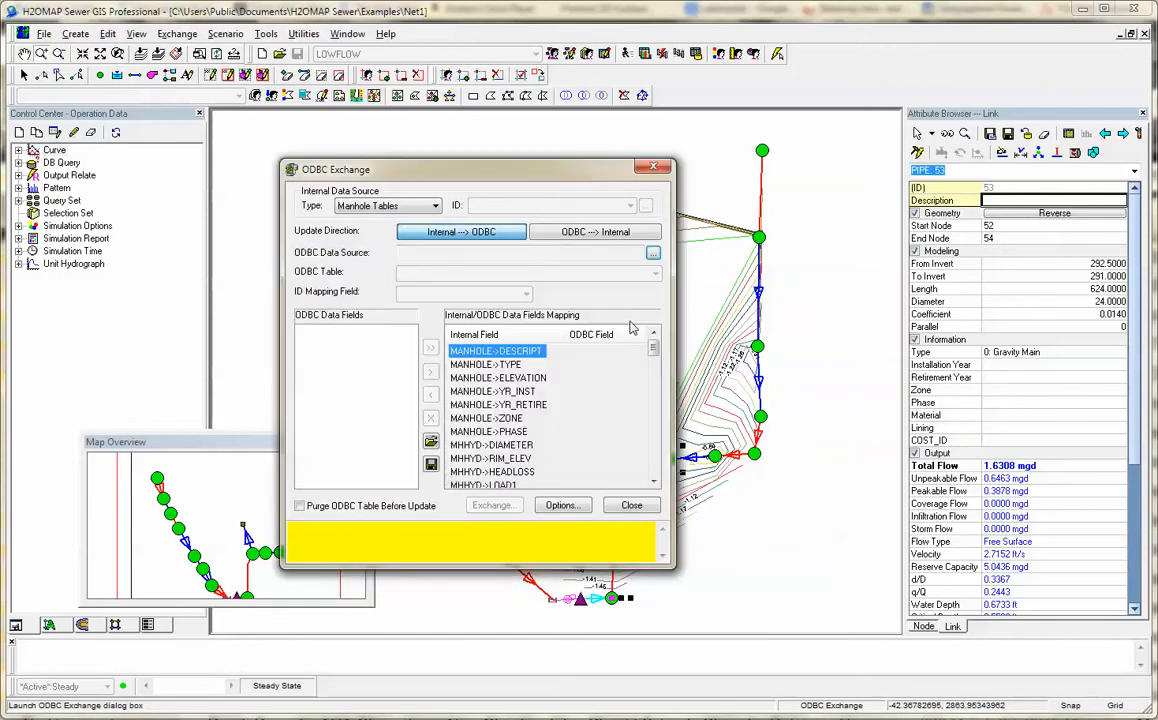
{"action": "left_click", "coordinate": [655, 168]}
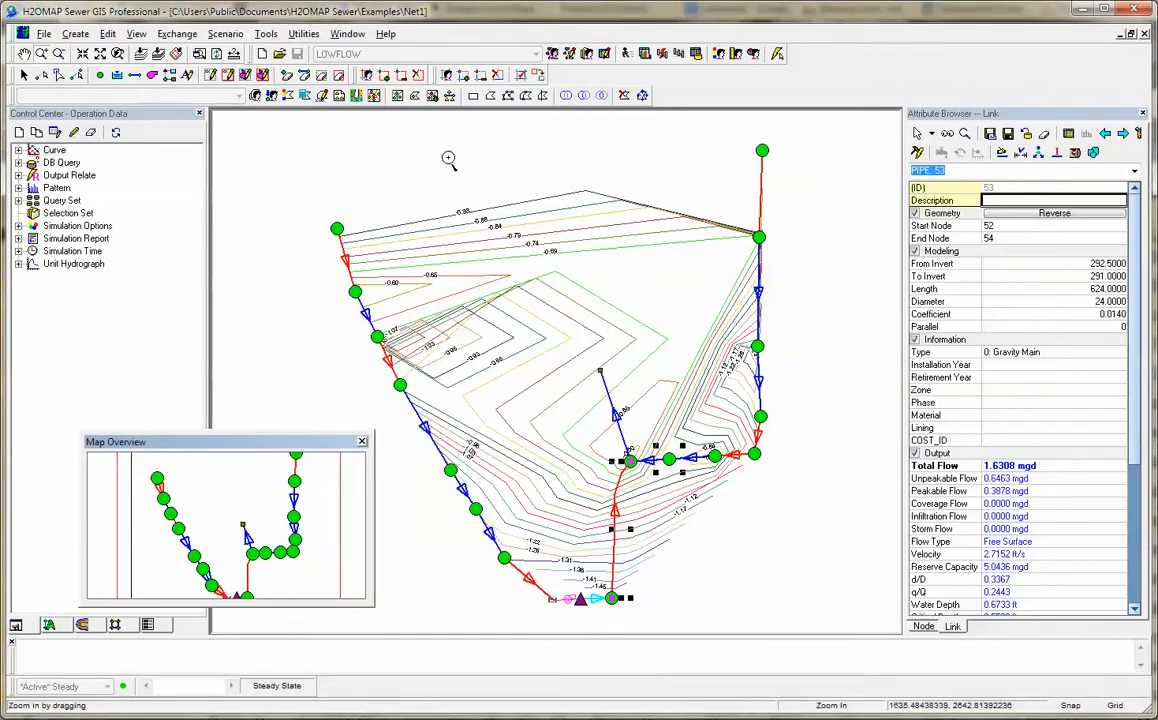
- Review the network scenario tree and the LOWFLOW scenario's data sets in the Scenario Explorer, and close it
{"action": "left_click", "coordinate": [185, 35]}
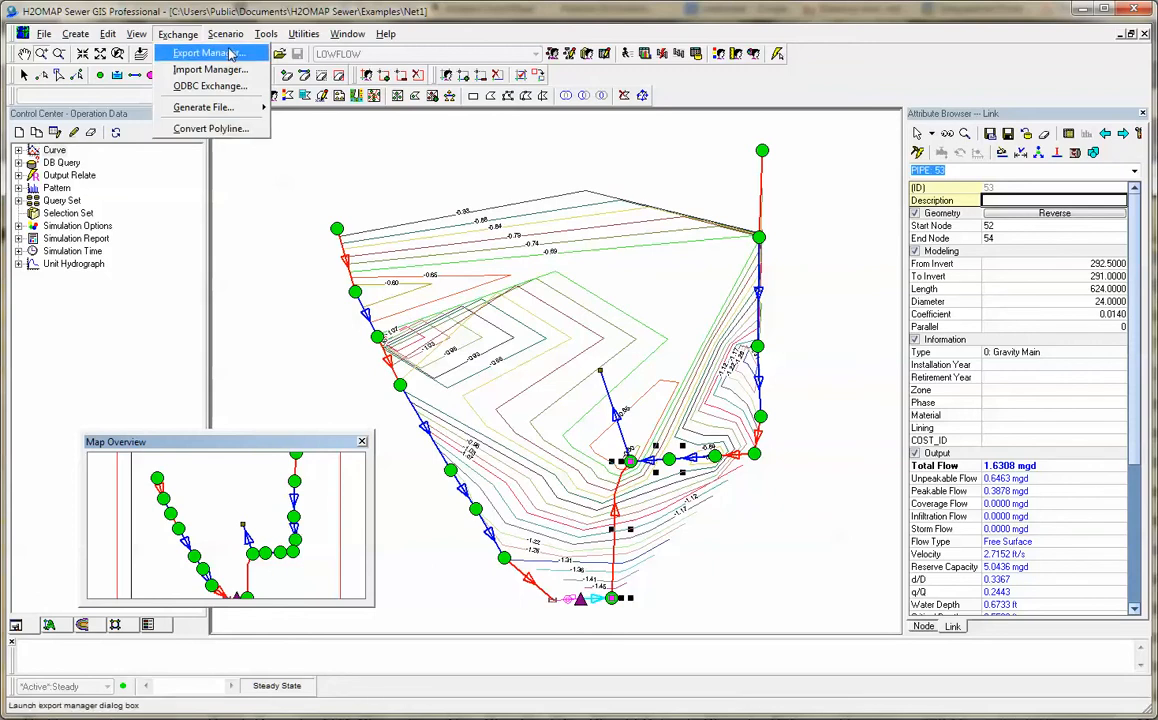
{"action": "mouse_move", "coordinate": [228, 38]}
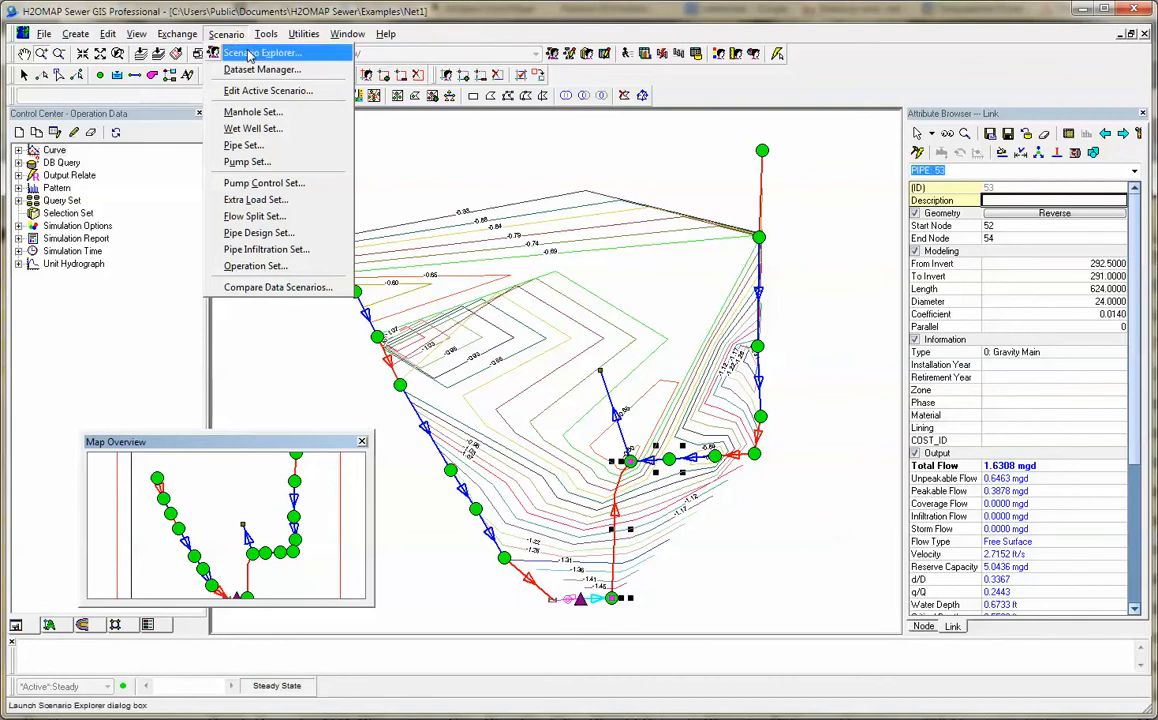
{"action": "left_click", "coordinate": [249, 56]}
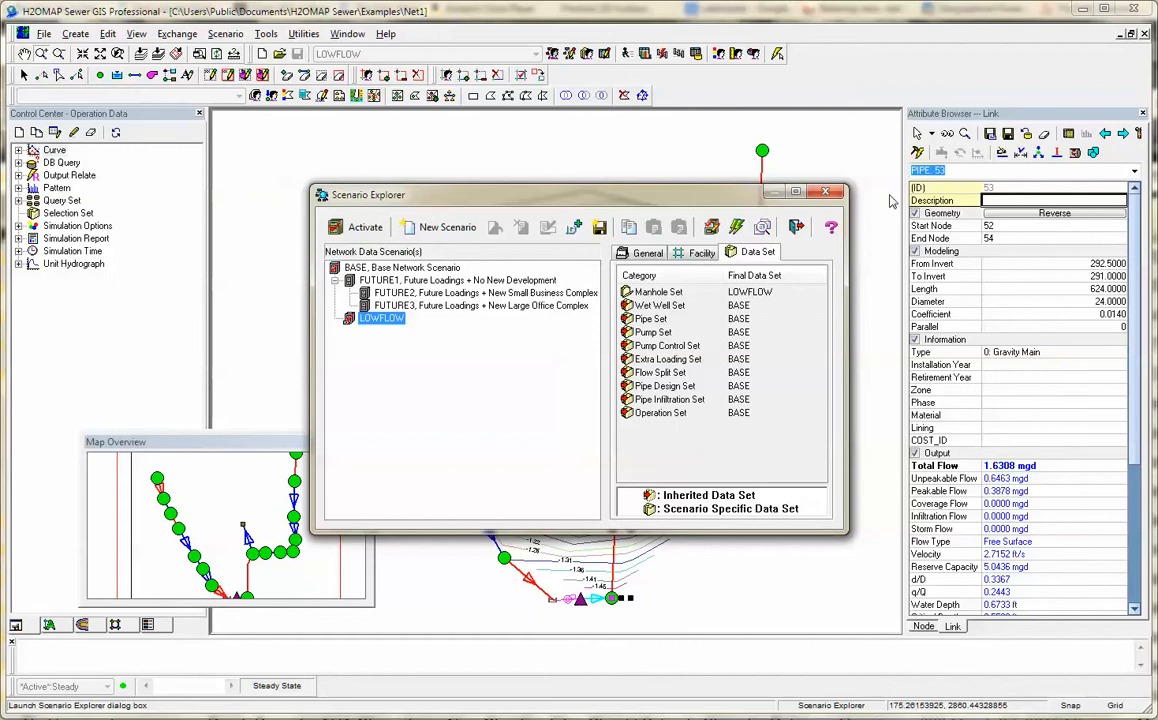
{"action": "left_click", "coordinate": [825, 191]}
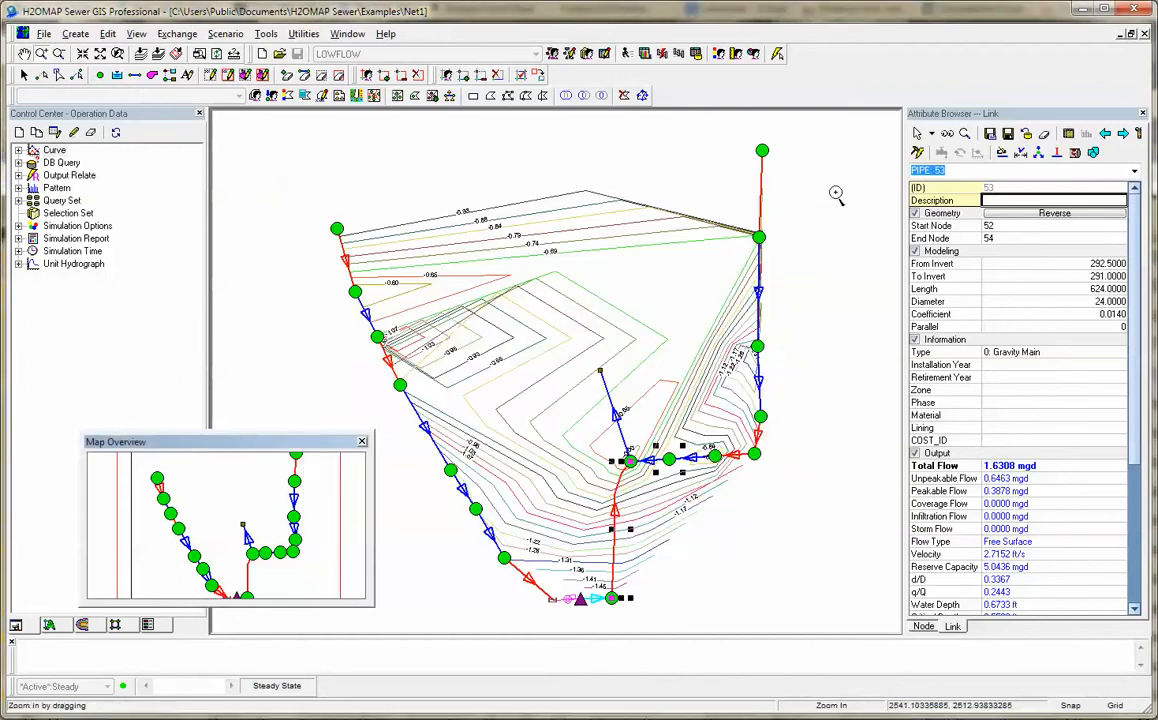
{"action": "left_click", "coordinate": [226, 34]}
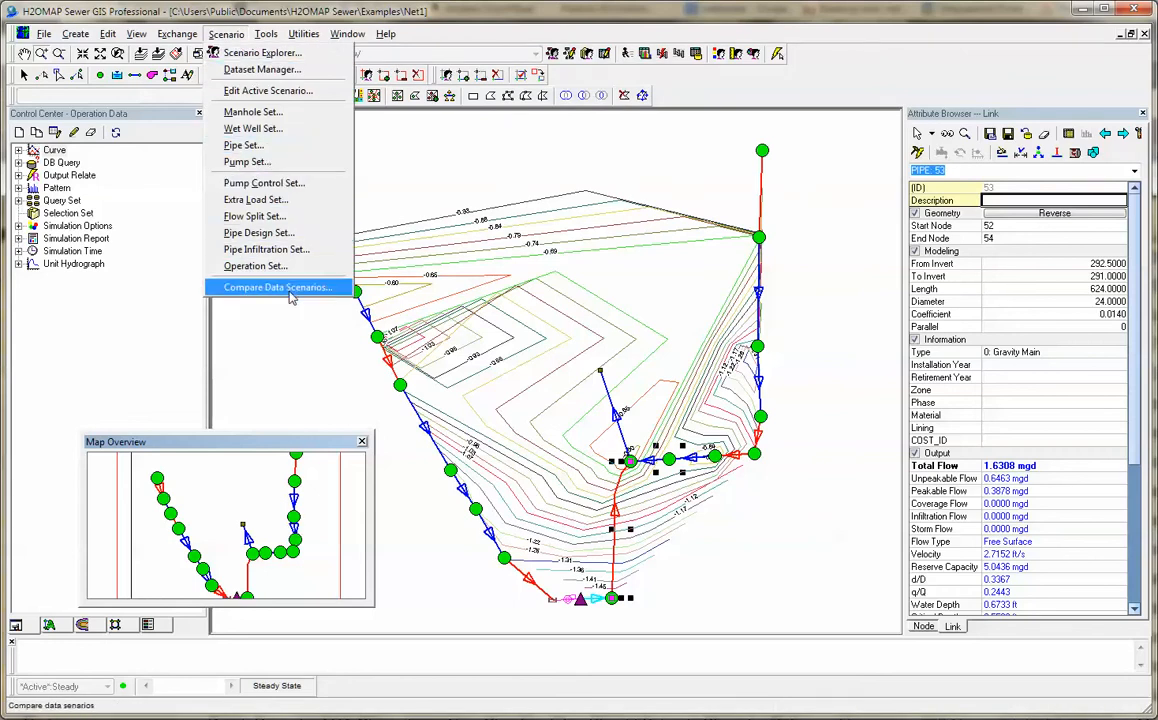
- Review the BASE simulation options for a Design run in the Run Manager, covering the design, quality and storm settings
{"action": "mouse_move", "coordinate": [275, 38]}
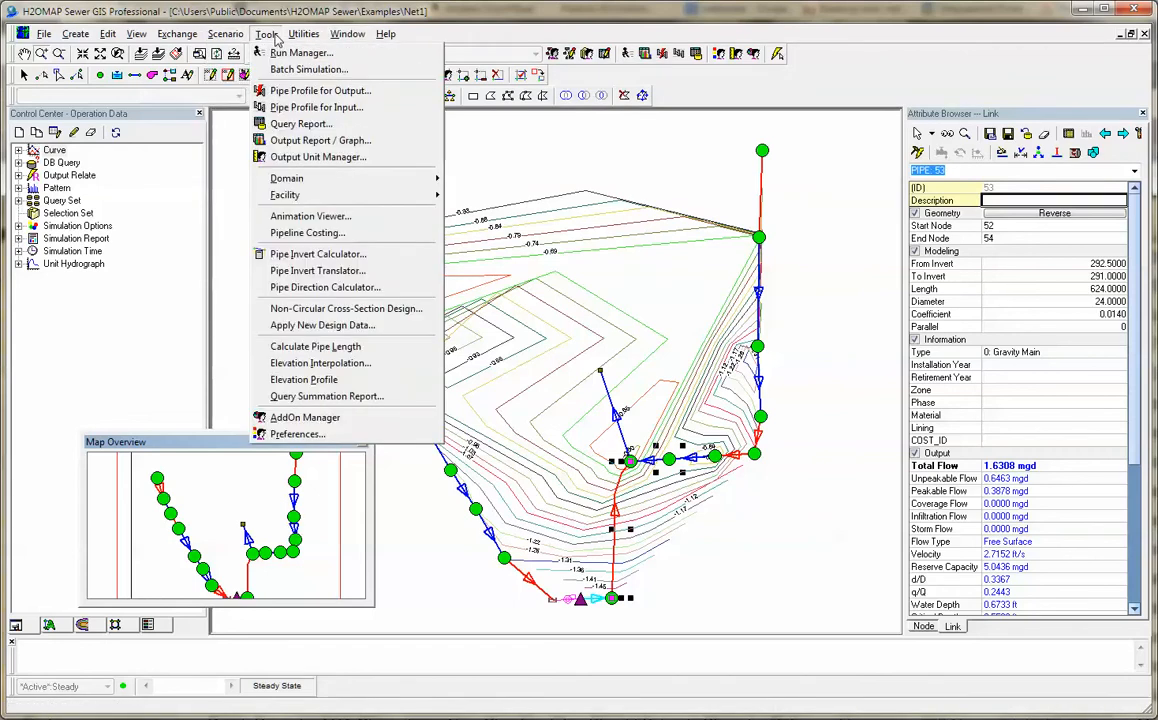
{"action": "left_click", "coordinate": [287, 54]}
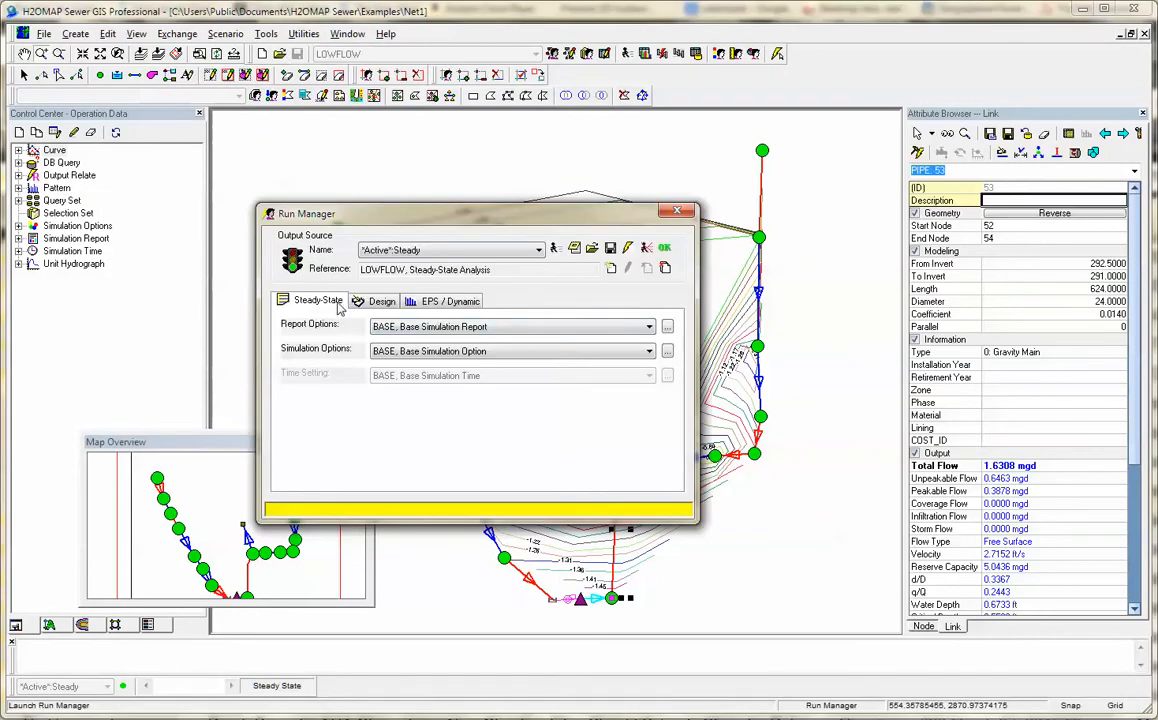
{"action": "left_click", "coordinate": [388, 305]}
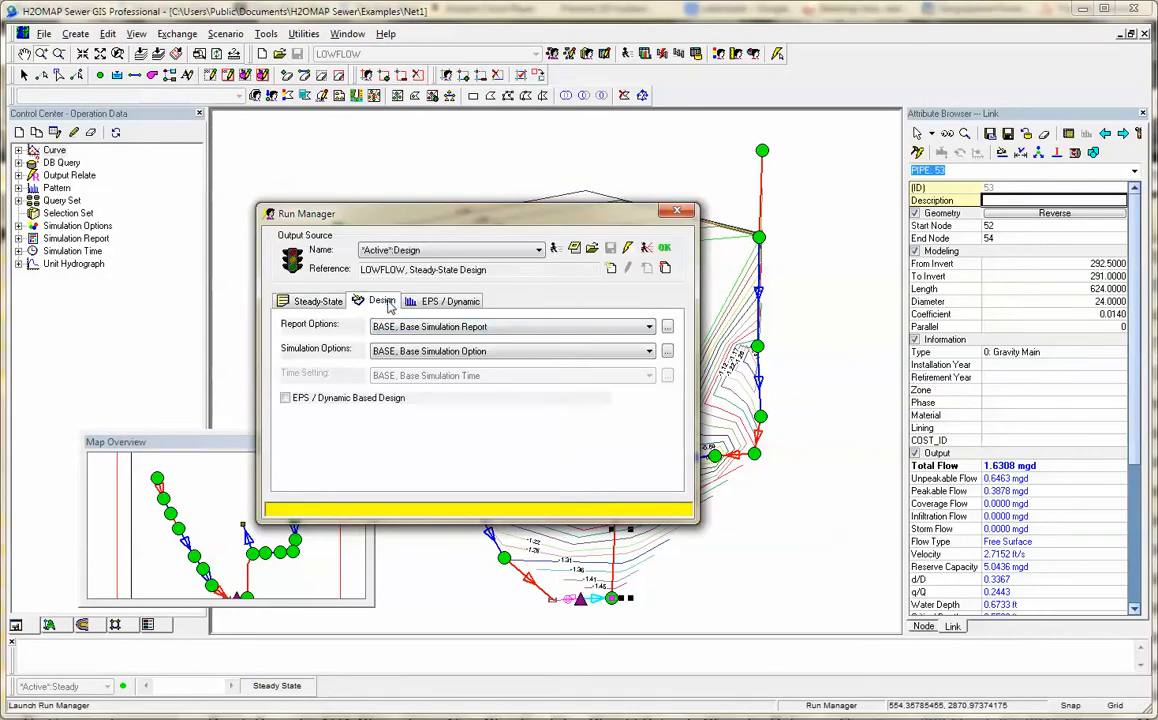
{"action": "left_click", "coordinate": [668, 352]}
{"action": "left_click", "coordinate": [460, 317]}
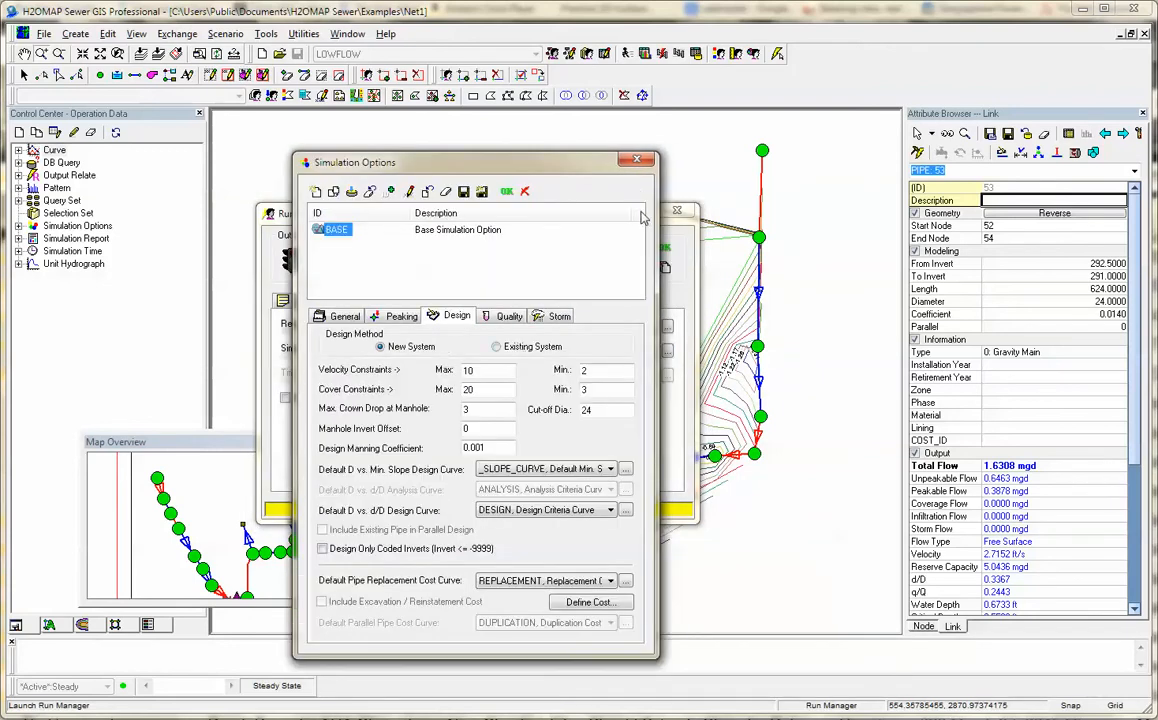
{"action": "left_click", "coordinate": [495, 316]}
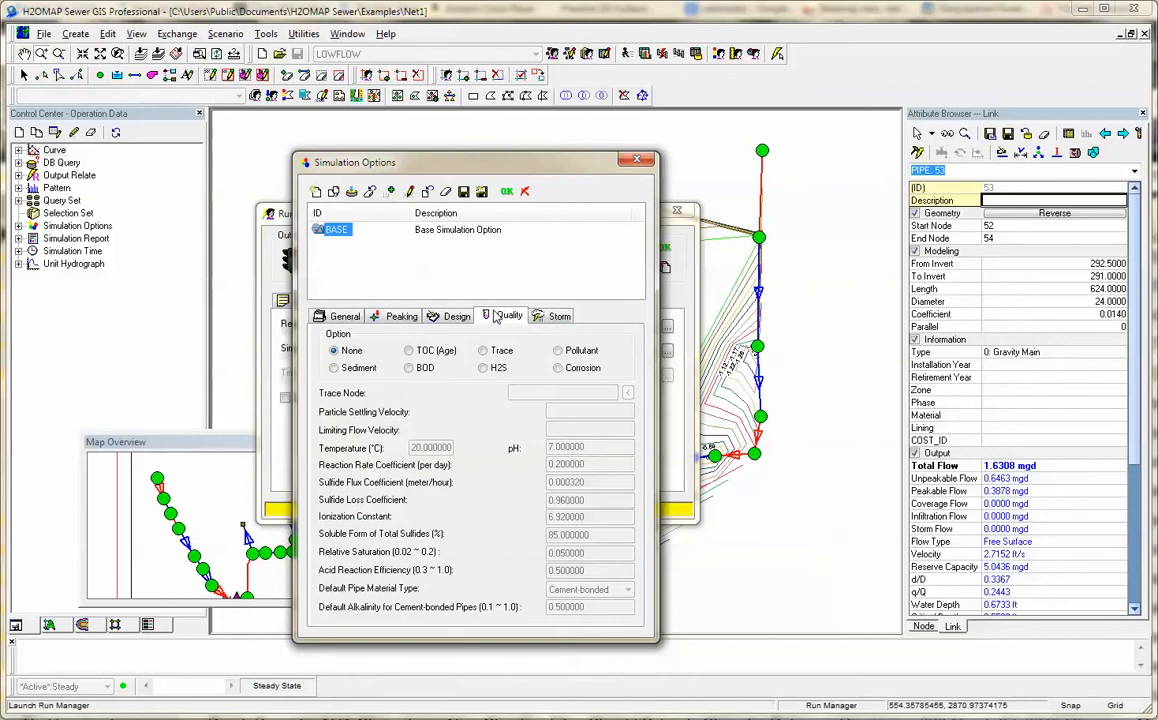
{"action": "left_click", "coordinate": [544, 316]}
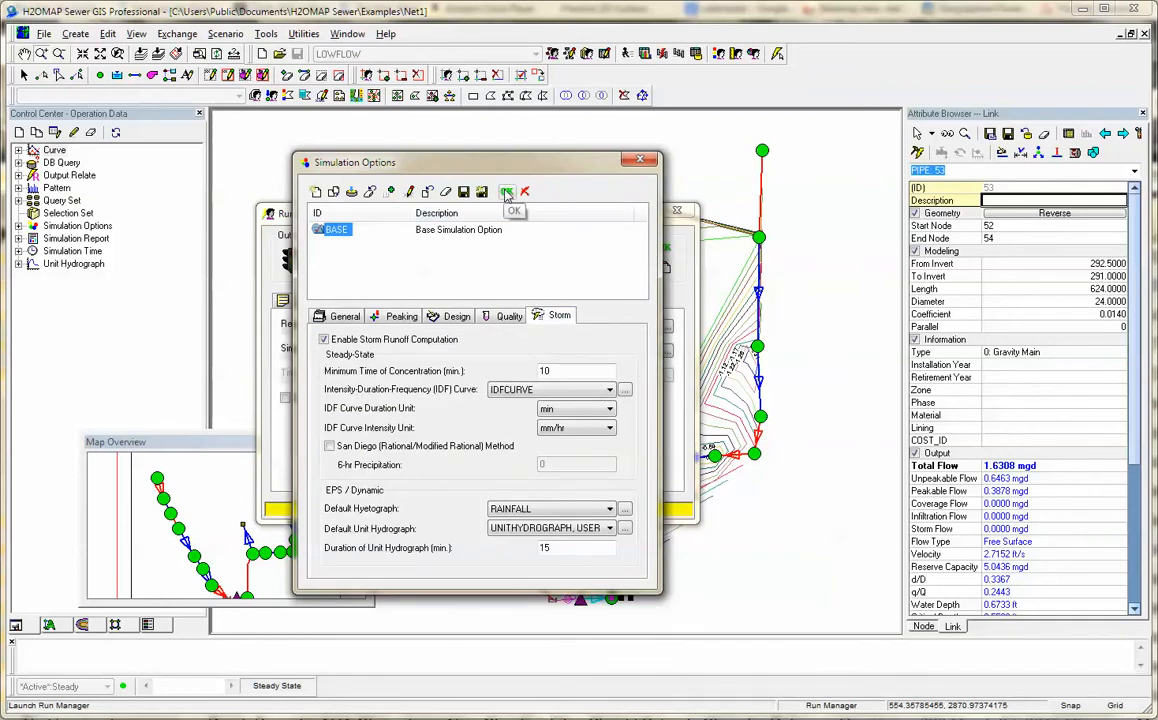
{"action": "left_click", "coordinate": [507, 193]}
- Examine the general simulation options for an EPS / Dynamic run, and close the Run Manager without running
{"action": "left_click", "coordinate": [433, 302]}
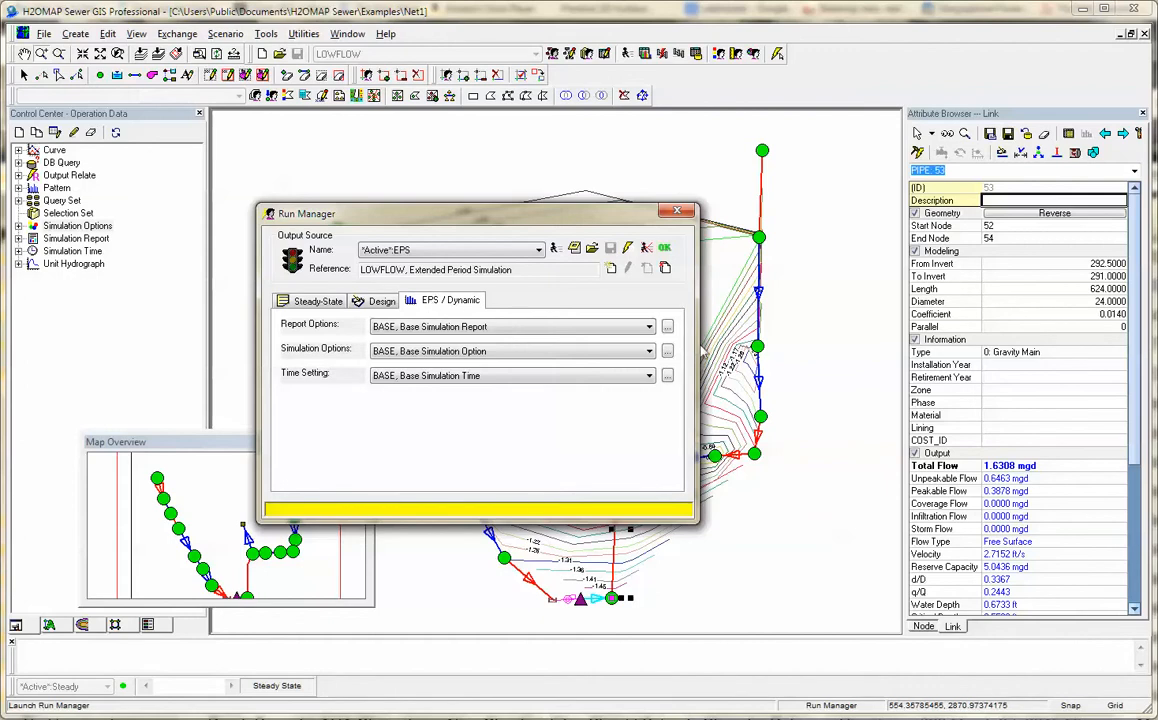
{"action": "left_click", "coordinate": [667, 351]}
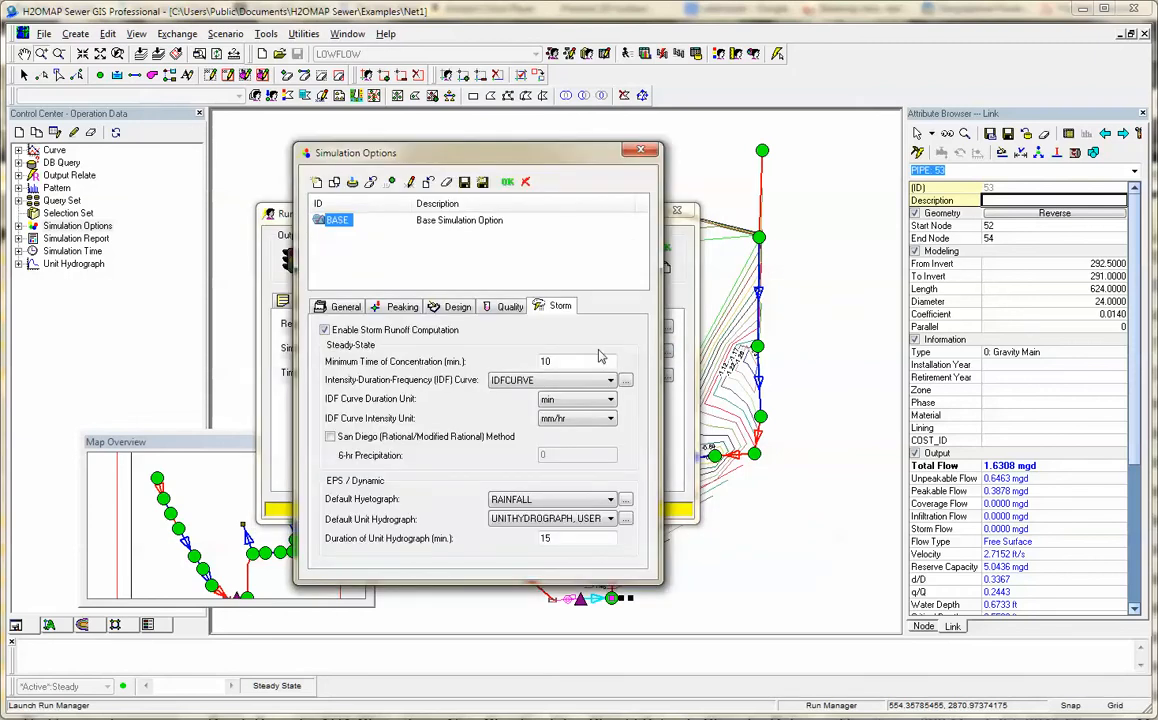
{"action": "left_click", "coordinate": [338, 306]}
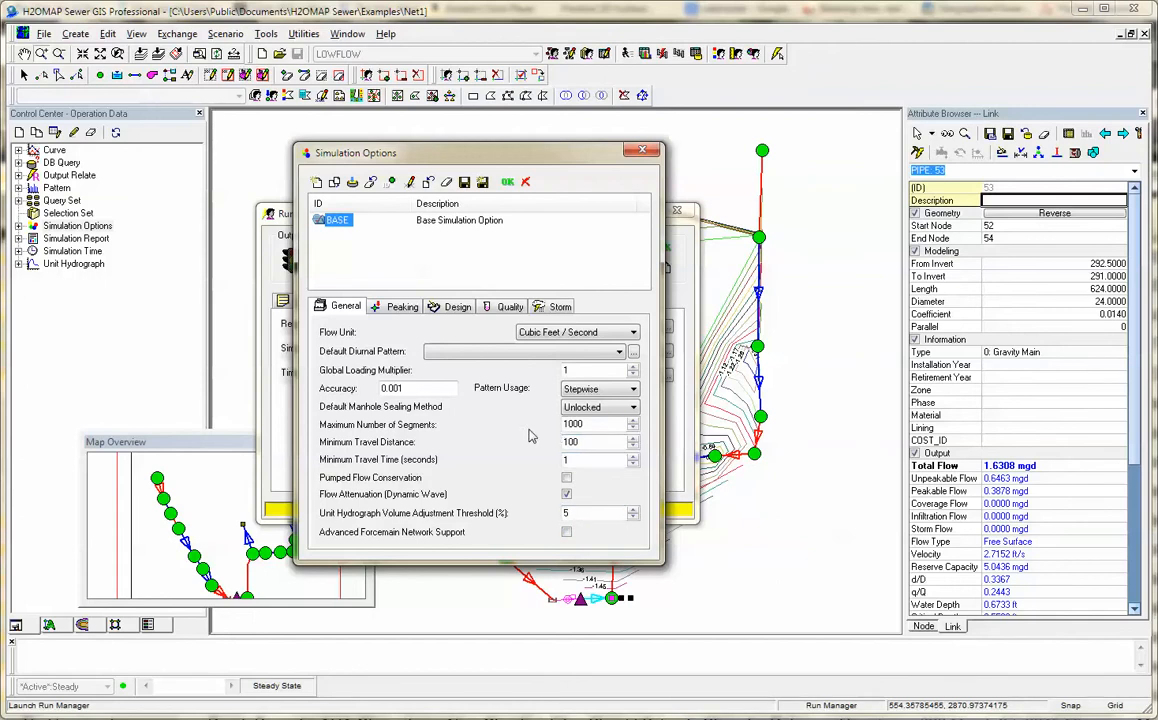
{"action": "left_click", "coordinate": [508, 185]}
{"action": "left_click", "coordinate": [676, 211]}
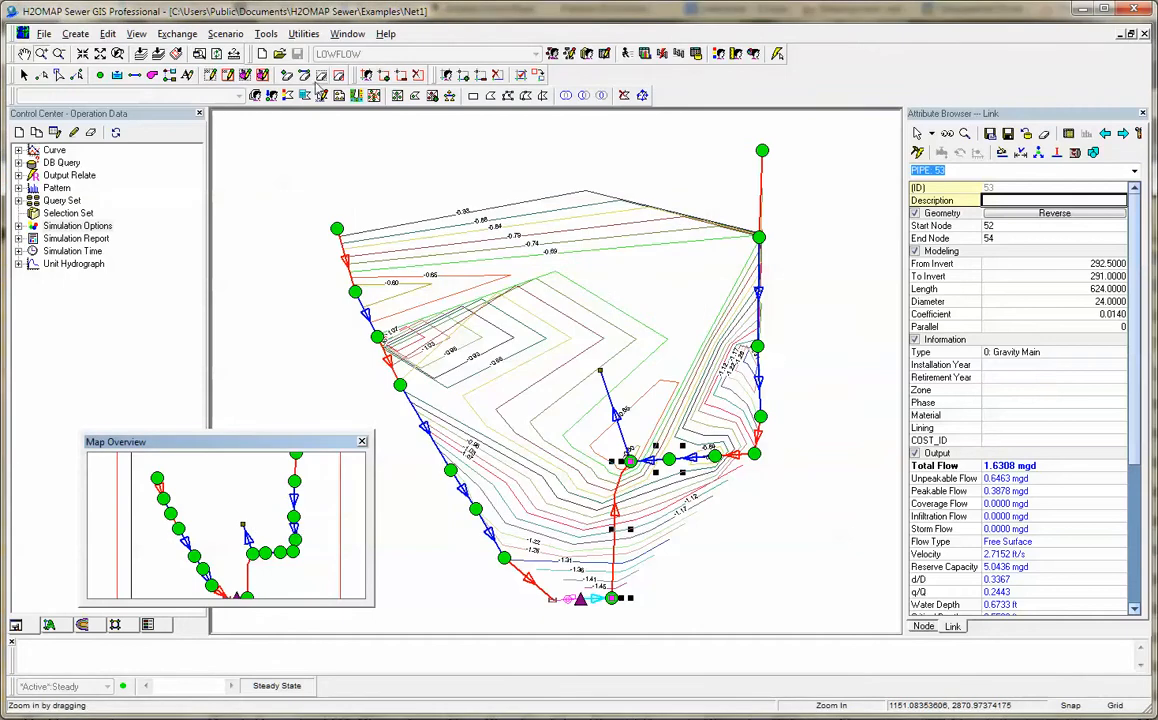
- Check the domain and facility commands and the element sources in the Facility Manager, and close it
{"action": "left_click", "coordinate": [265, 34]}
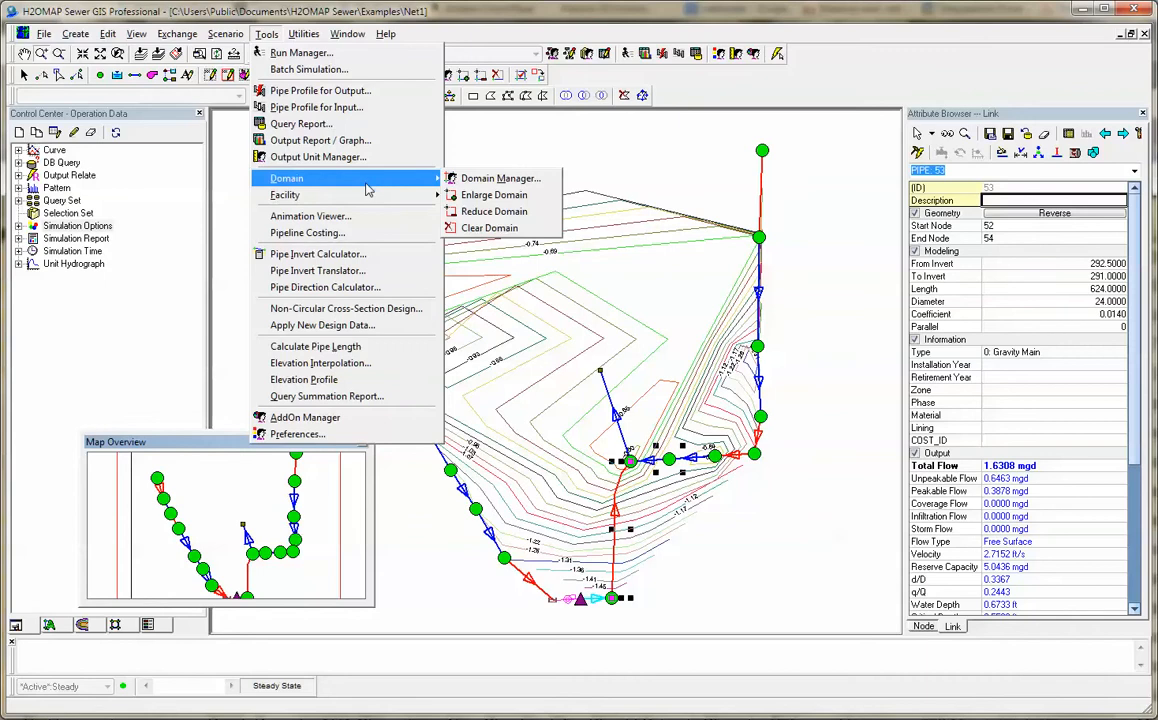
{"action": "mouse_move", "coordinate": [362, 197]}
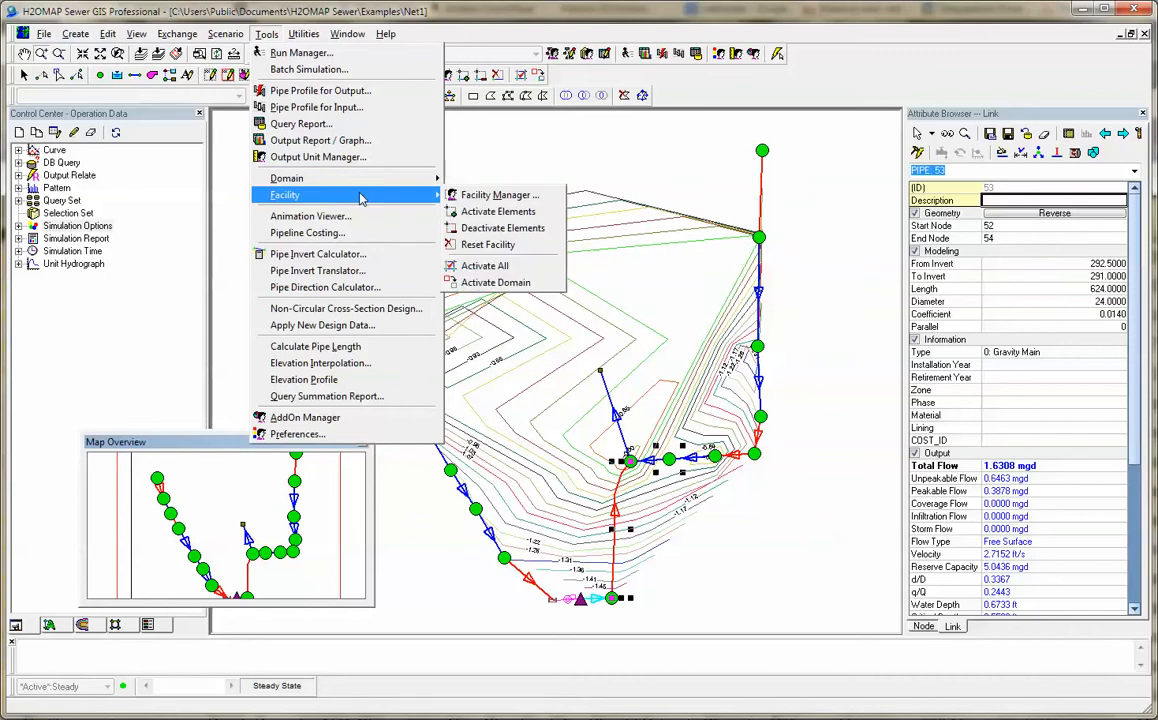
{"action": "left_click", "coordinate": [500, 195]}
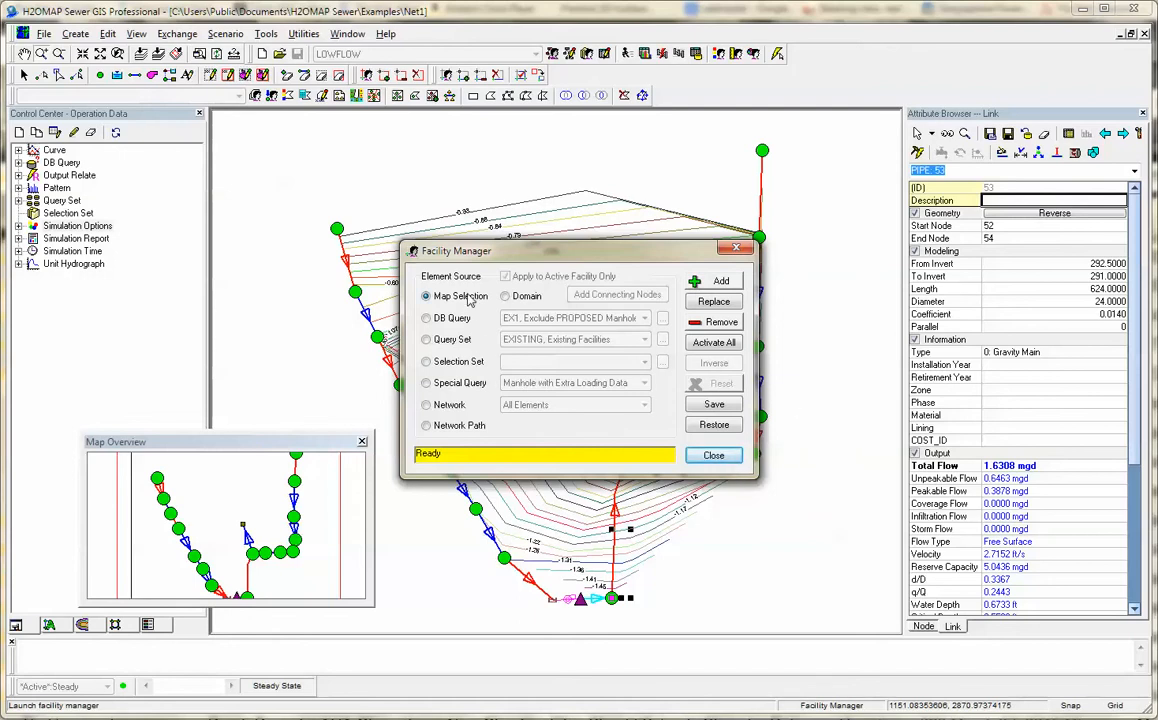
{"action": "left_click", "coordinate": [712, 457]}
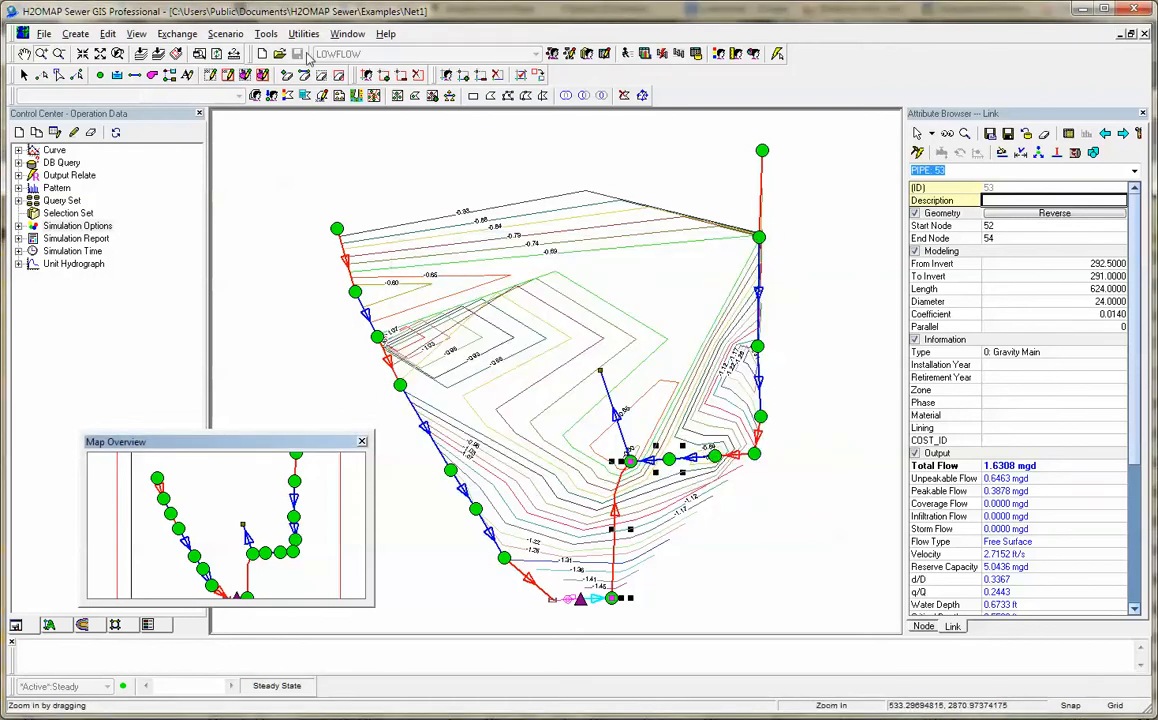
- Examine the upstream and downstream invert options in the Pipe Invert Translator, and cancel without translating
{"action": "left_click", "coordinate": [265, 34]}
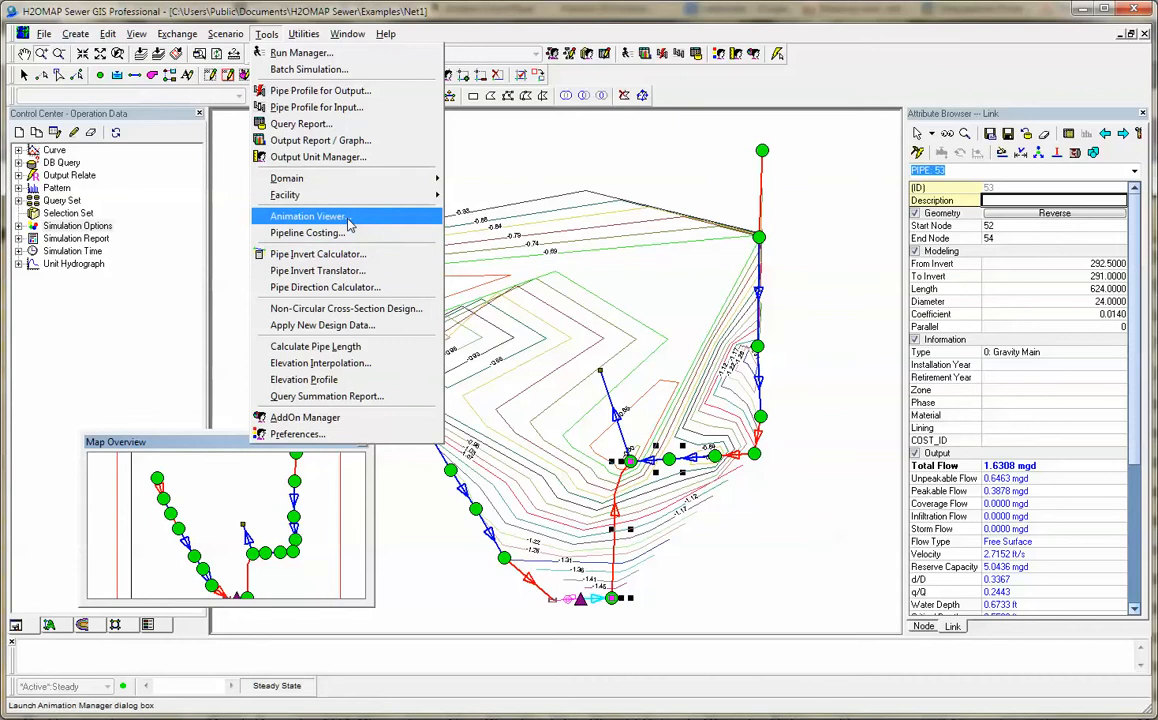
{"action": "left_click", "coordinate": [368, 276]}
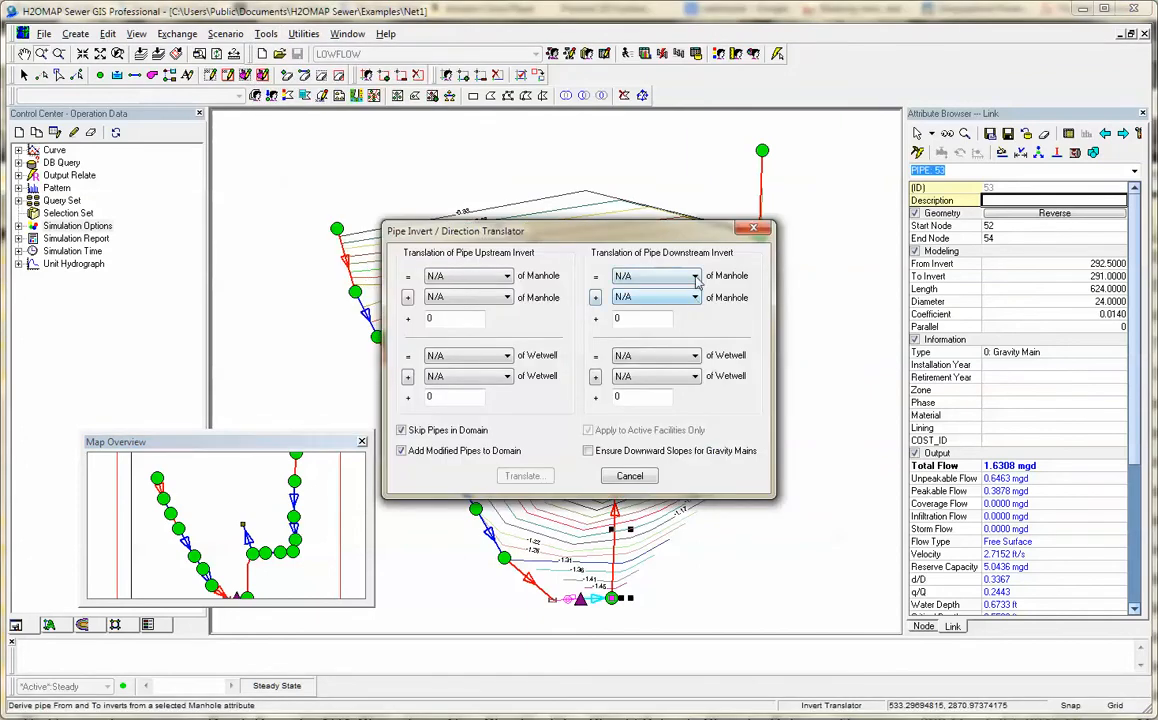
{"action": "left_click", "coordinate": [630, 475]}
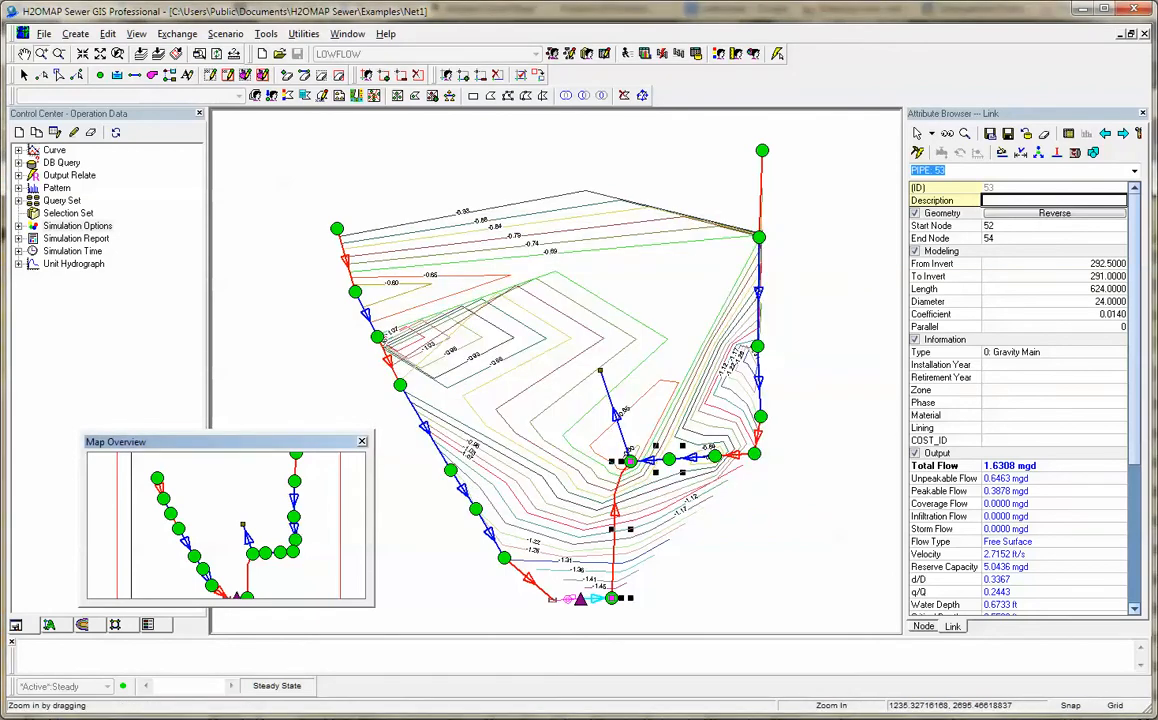
- Check the pipe shapes offered for Non-Circular Cross-Section Design, and cancel without defining any section
{"action": "left_click", "coordinate": [266, 33]}
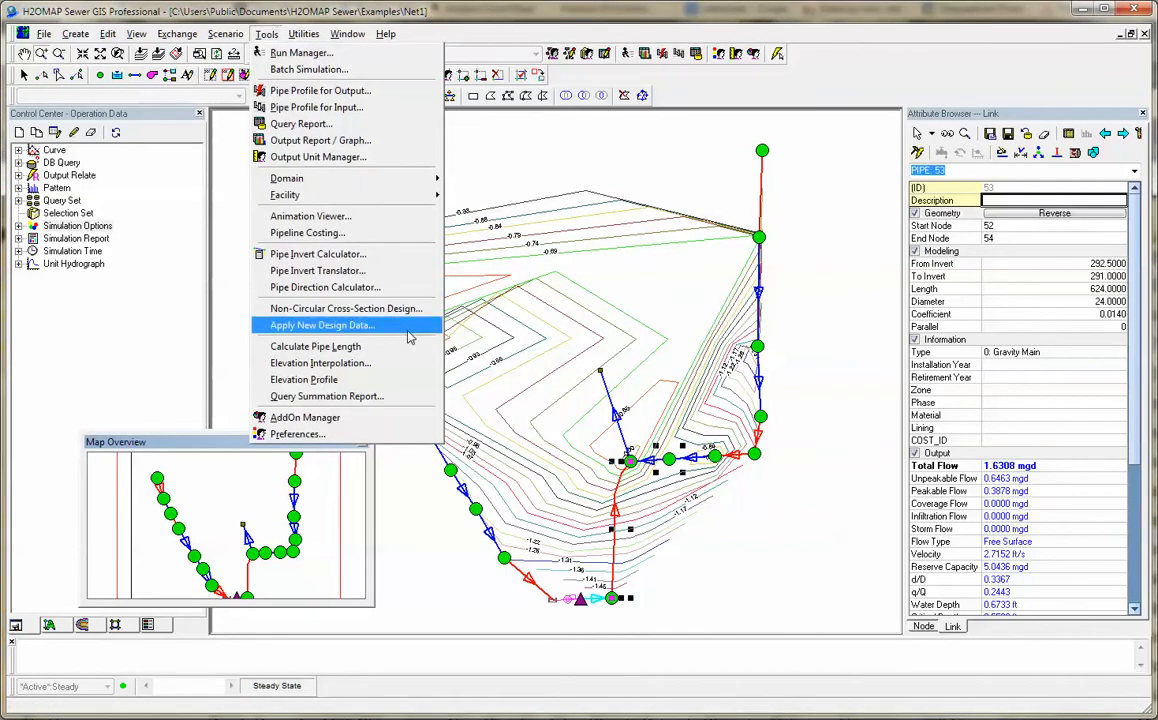
{"action": "left_click", "coordinate": [400, 309]}
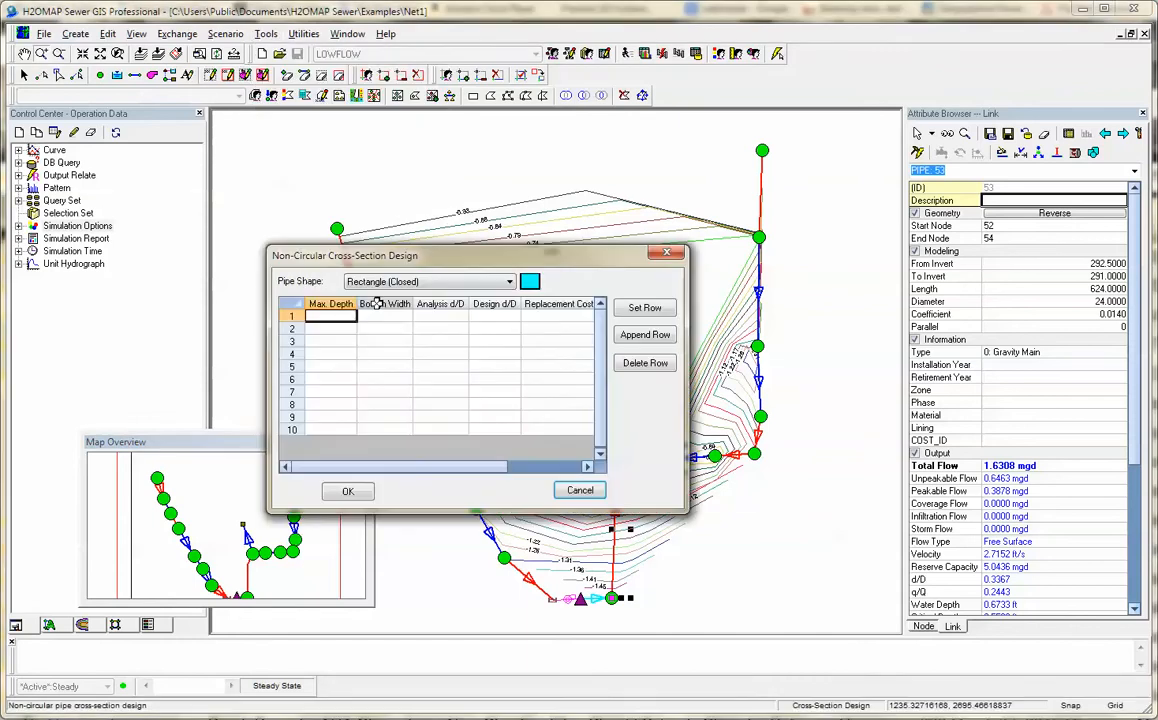
{"action": "left_click", "coordinate": [462, 281]}
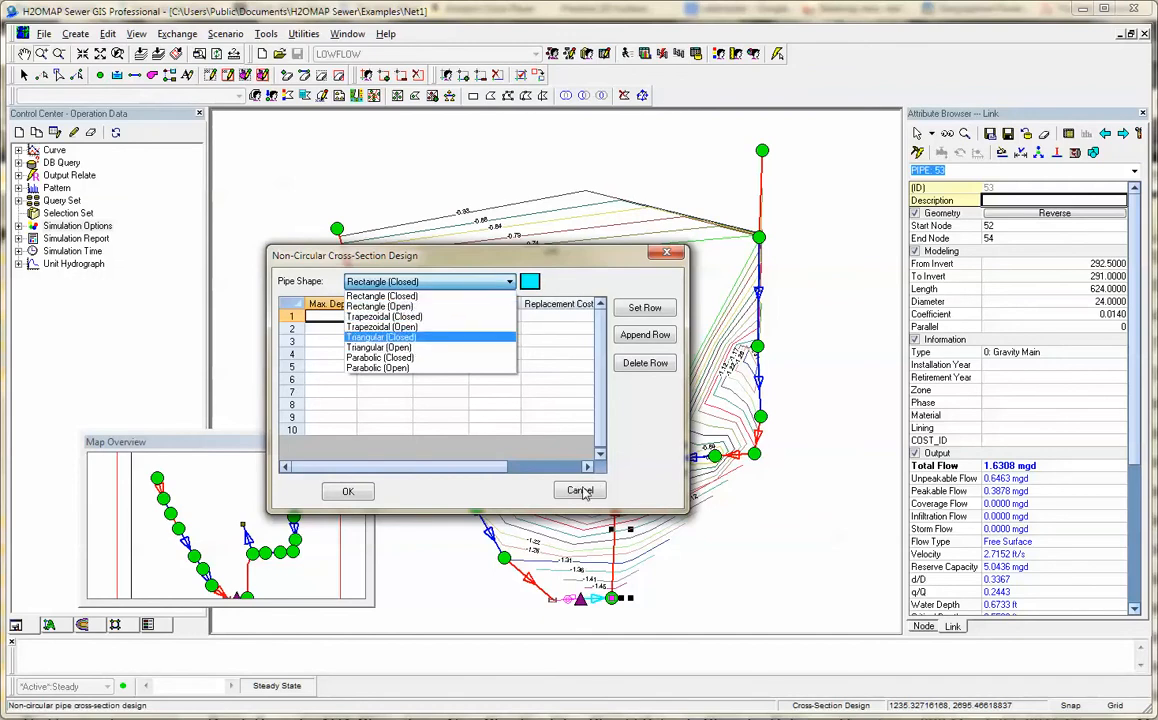
{"action": "left_click", "coordinate": [527, 440]}
{"action": "left_click", "coordinate": [576, 488]}
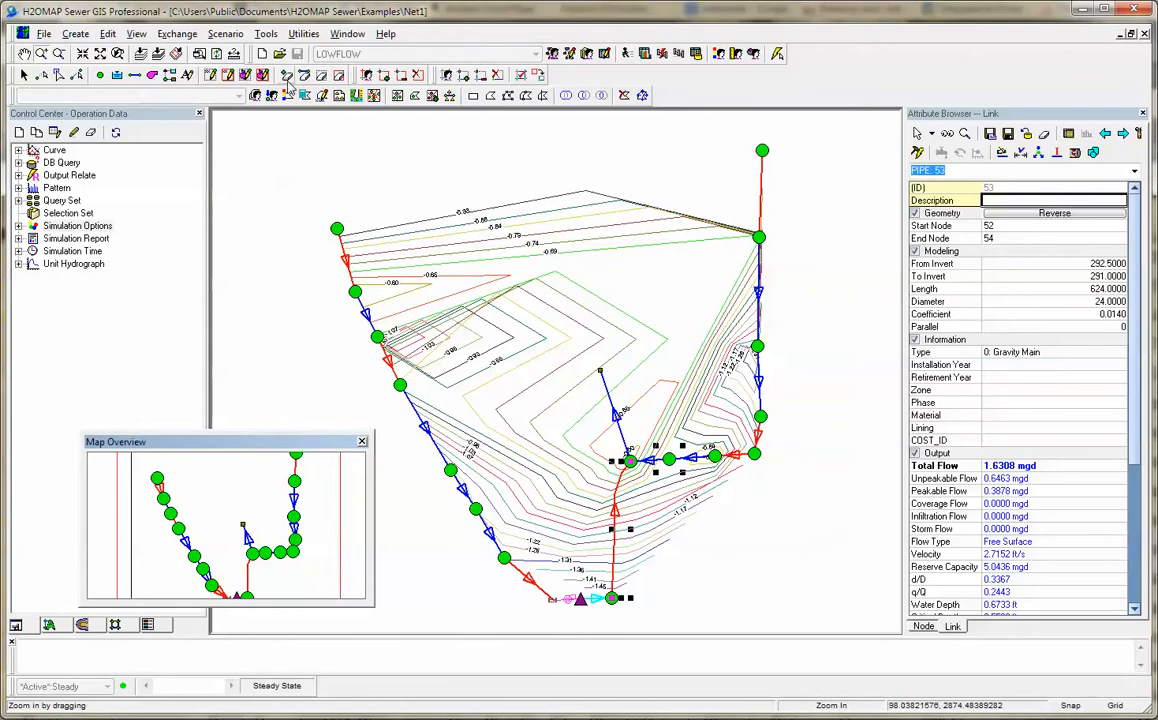
- Examine the Load Allocator module's status and commands in the AddOn Manager, and close without running it
{"action": "left_click", "coordinate": [266, 33]}
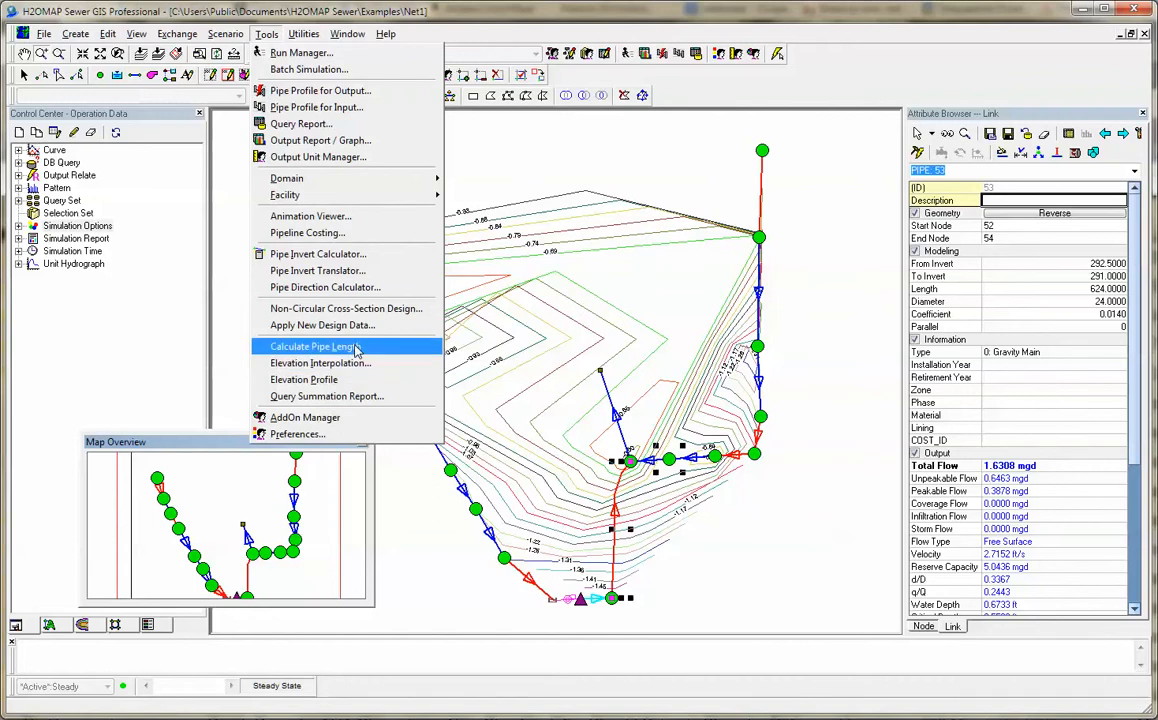
{"action": "left_click", "coordinate": [305, 418]}
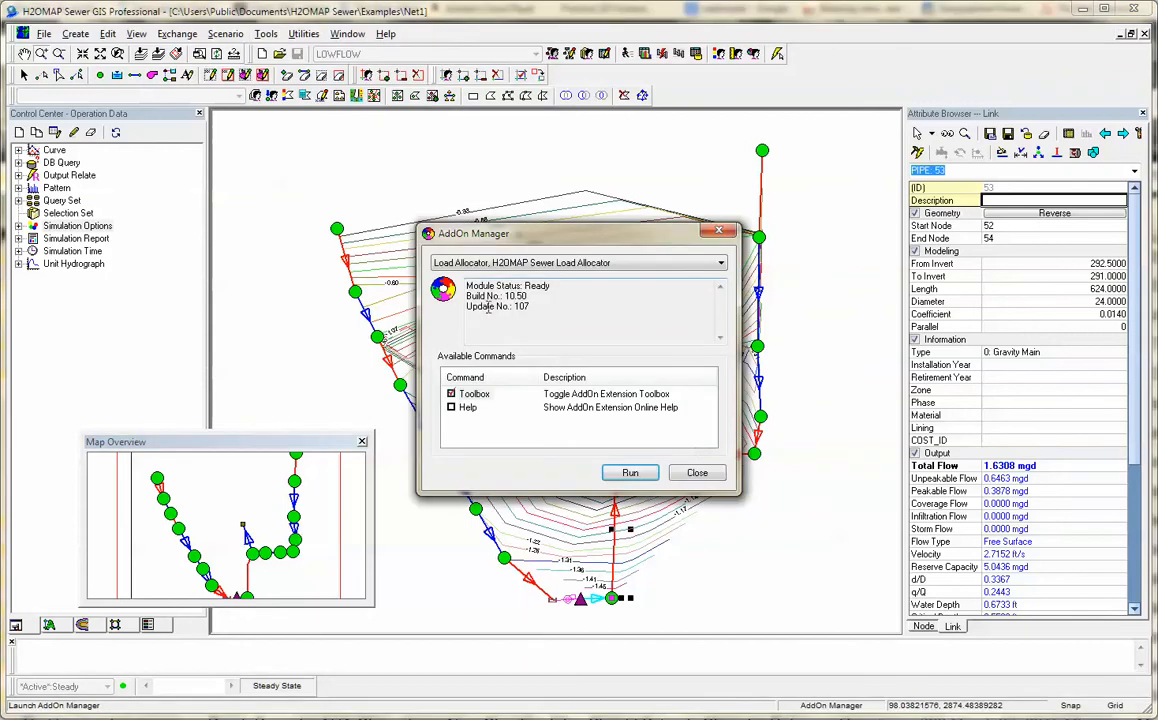
{"action": "left_click", "coordinate": [696, 472]}
- Review the map, display, transform, project and operation settings in the Preferences, and cancel without changing anything
{"action": "left_click", "coordinate": [263, 35]}
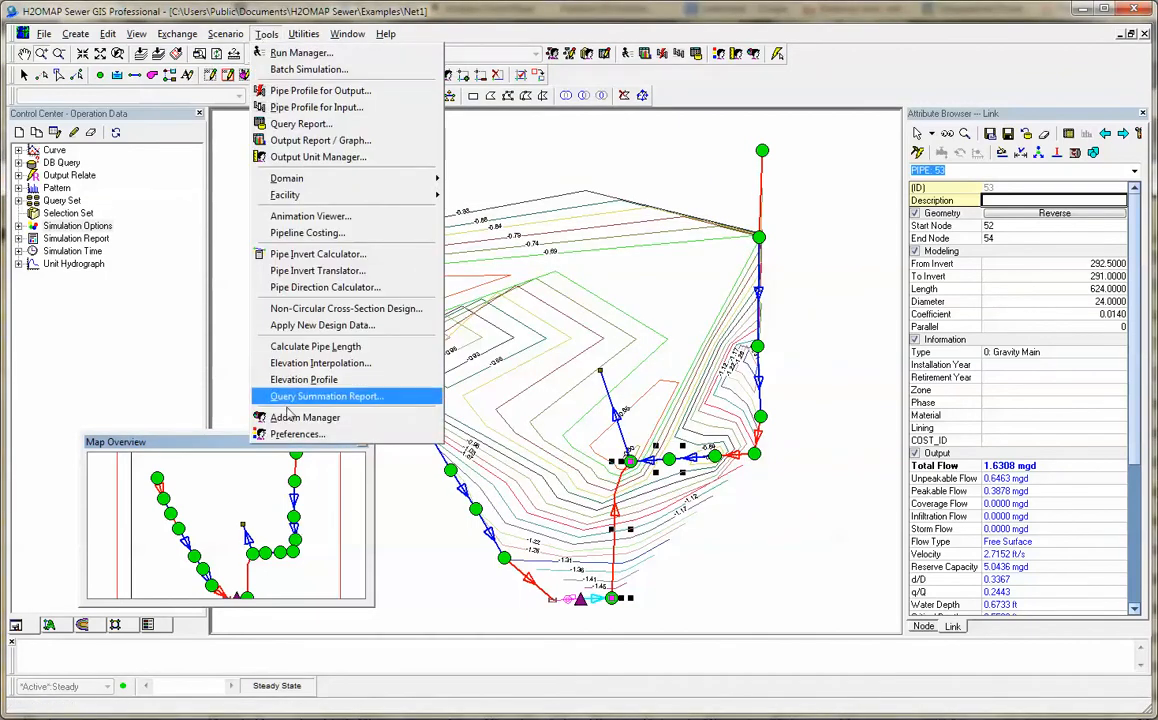
{"action": "left_click", "coordinate": [296, 436]}
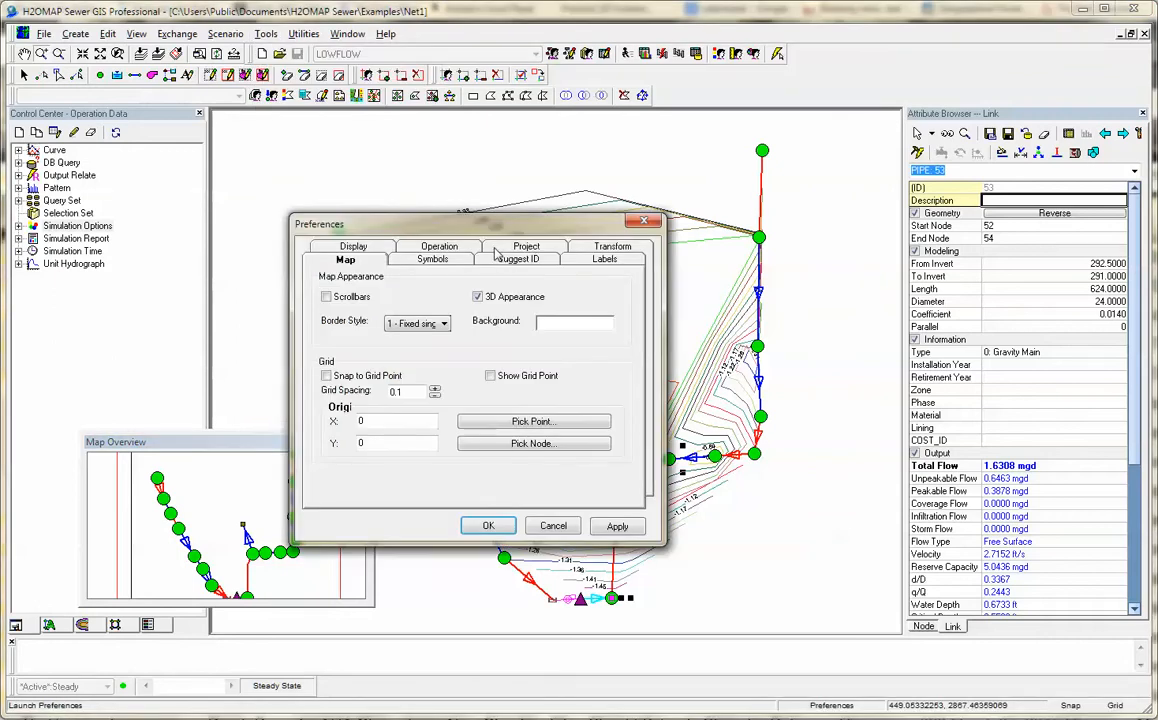
{"action": "left_click", "coordinate": [350, 238]}
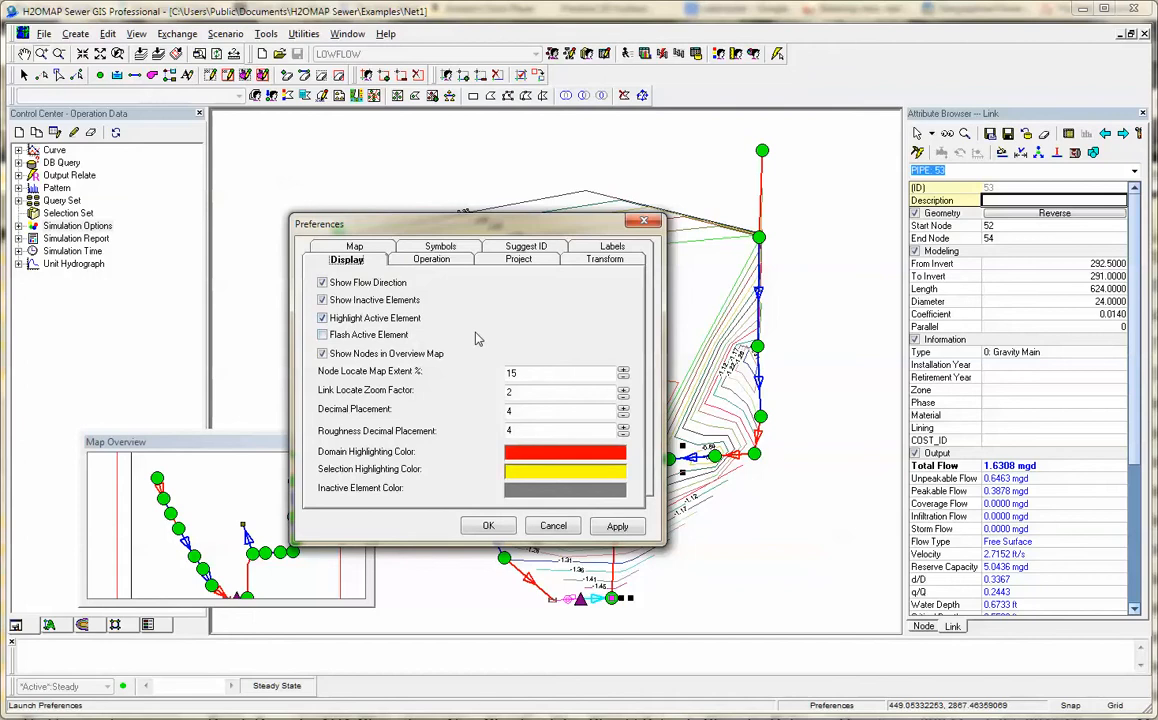
{"action": "left_click", "coordinate": [617, 260]}
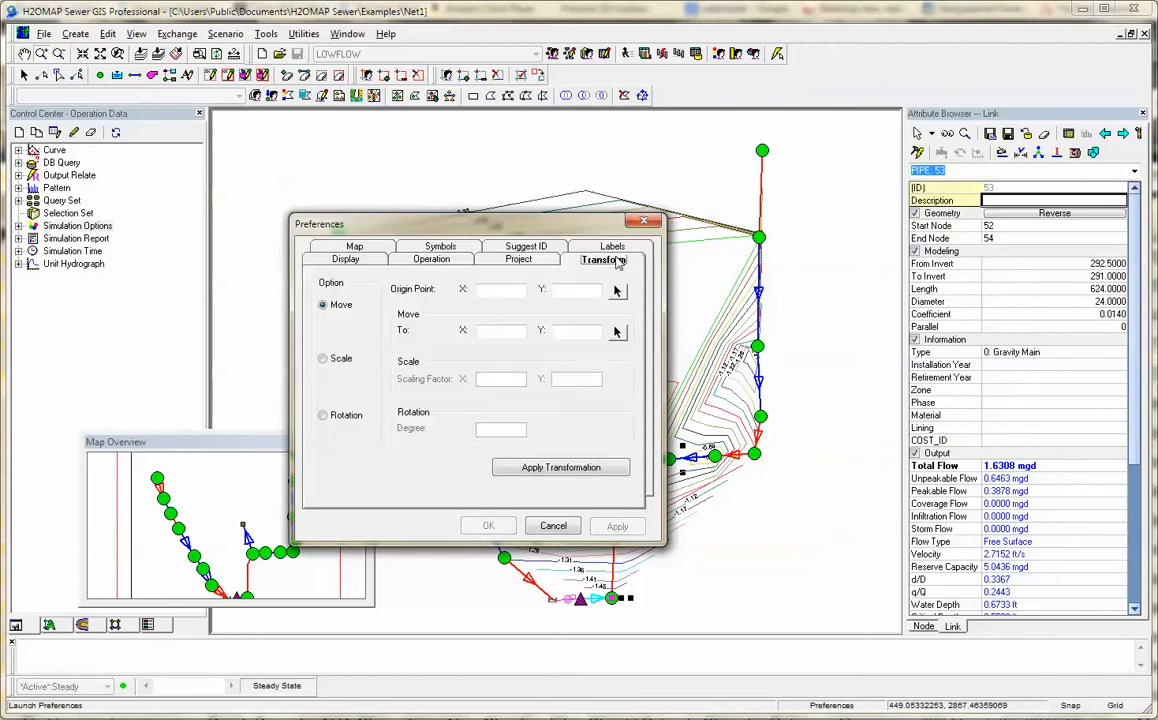
{"action": "left_click", "coordinate": [546, 262]}
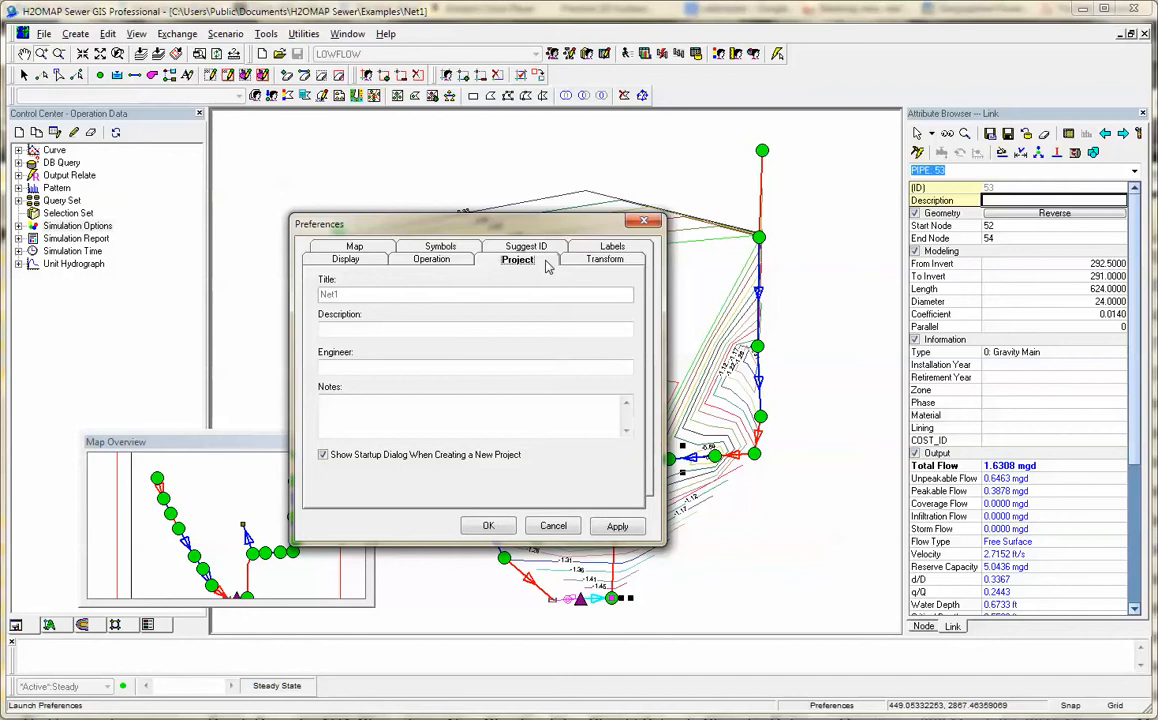
{"action": "left_click", "coordinate": [431, 258]}
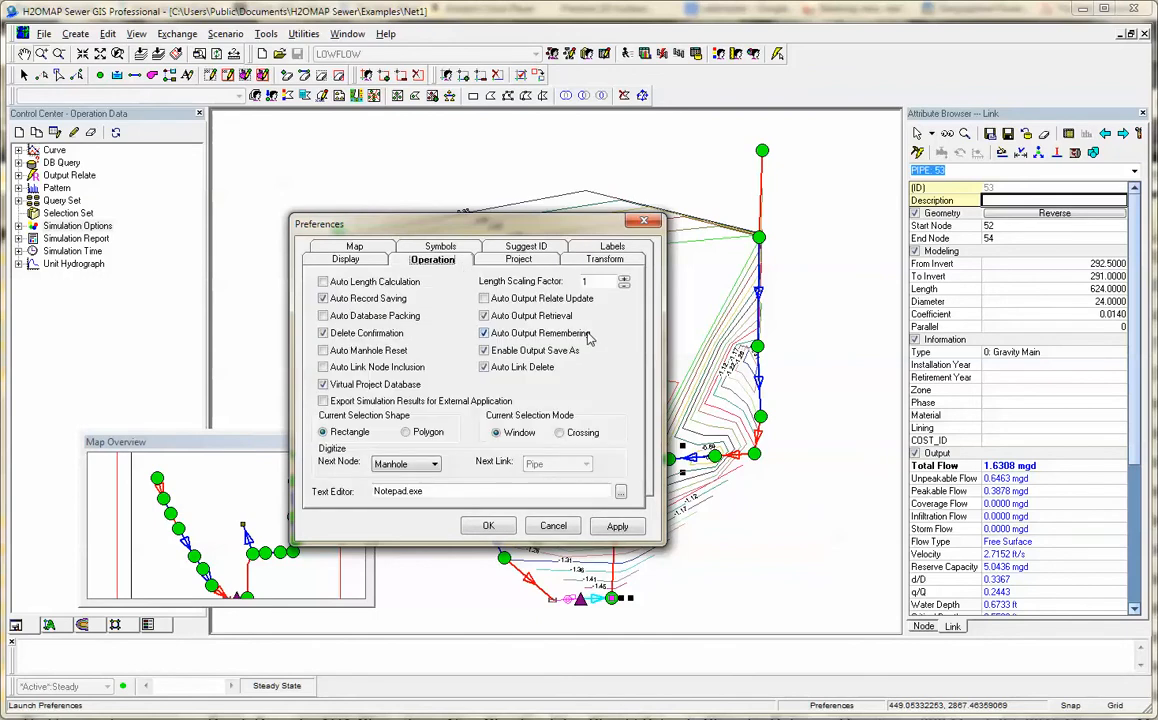
{"action": "left_click", "coordinate": [553, 526]}
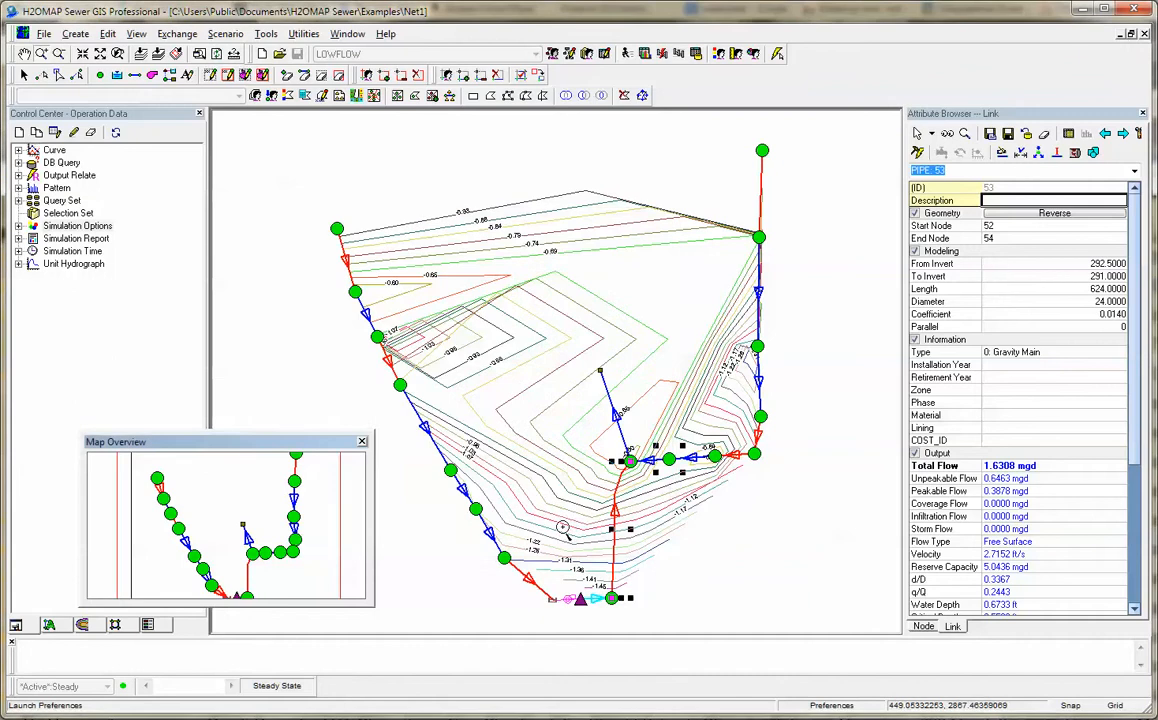
{"action": "left_click", "coordinate": [380, 36]}
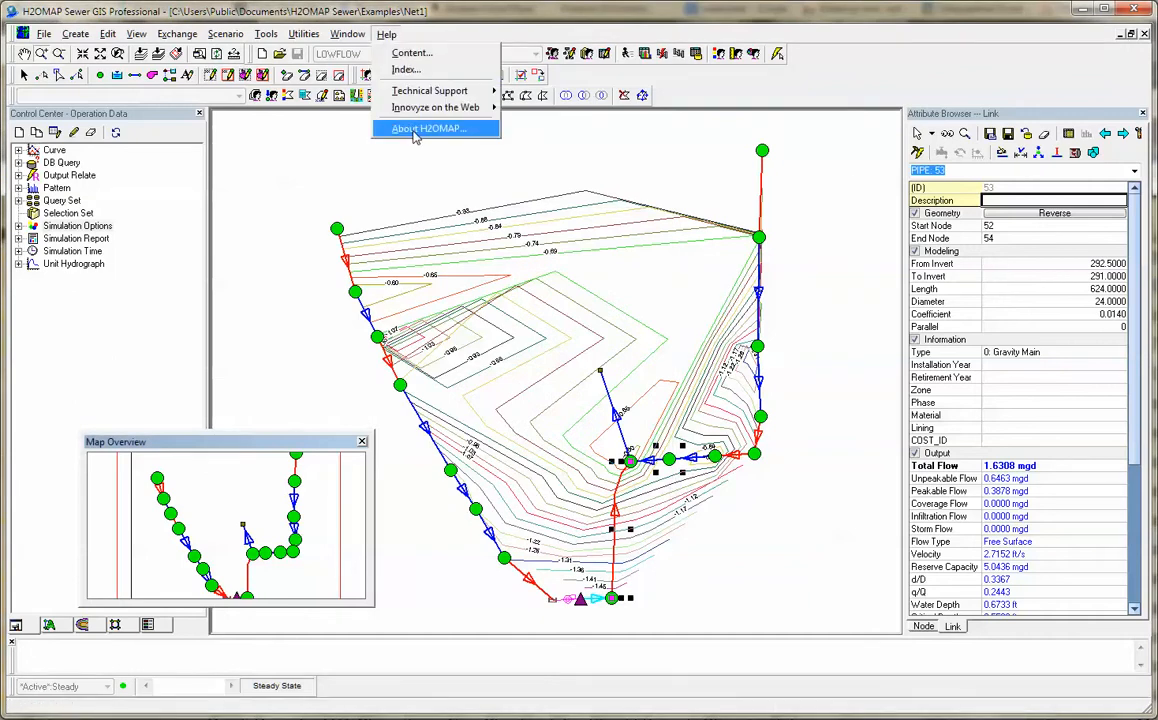
{"action": "left_click", "coordinate": [393, 53]}
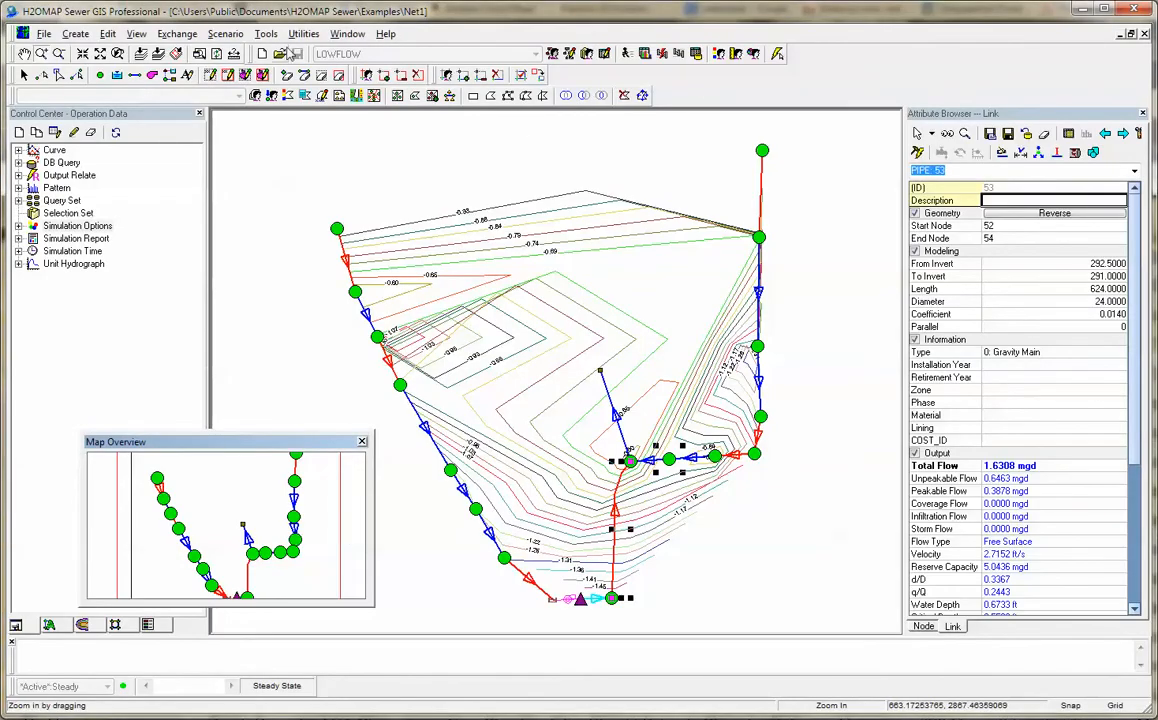
- Check the element types available for changing IDs, and close the Change ID tool without applying anything
{"action": "left_click", "coordinate": [297, 36]}
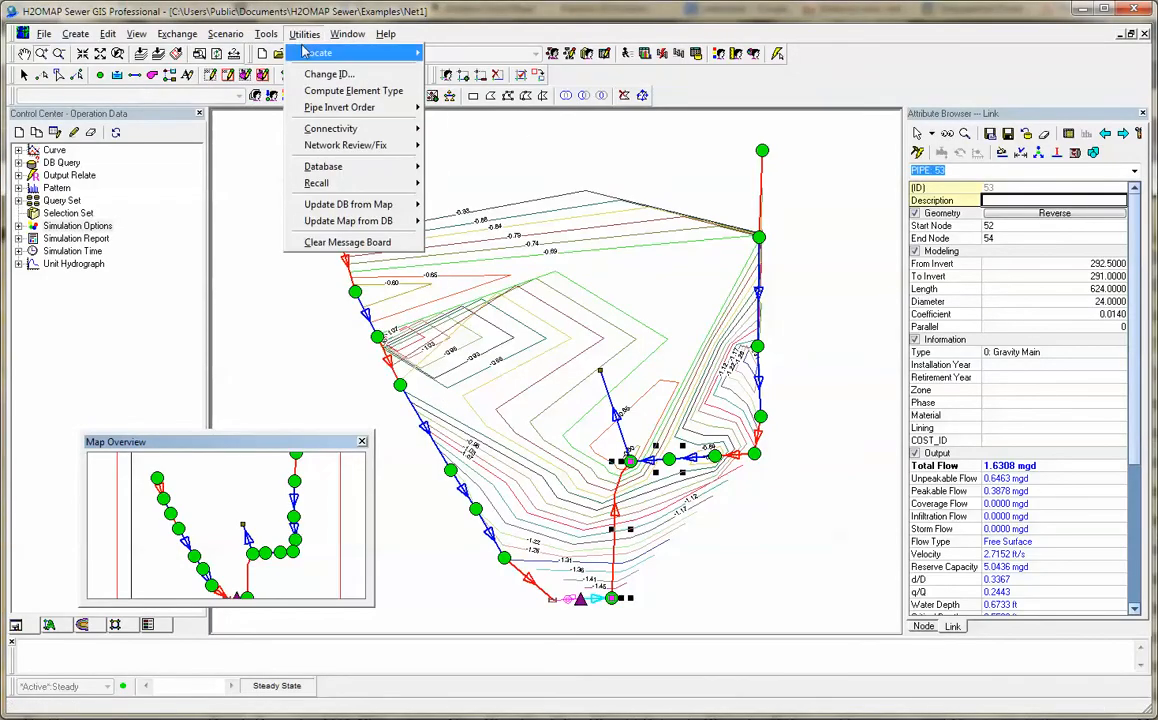
{"action": "mouse_move", "coordinate": [303, 51]}
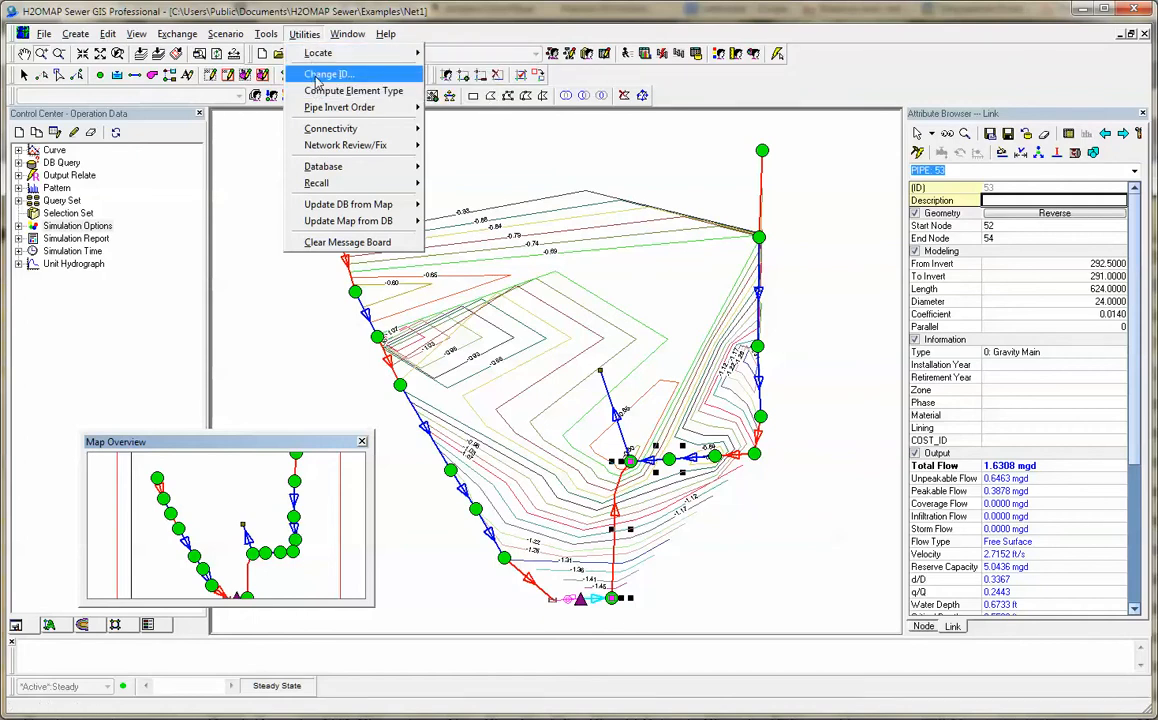
{"action": "left_click", "coordinate": [318, 75]}
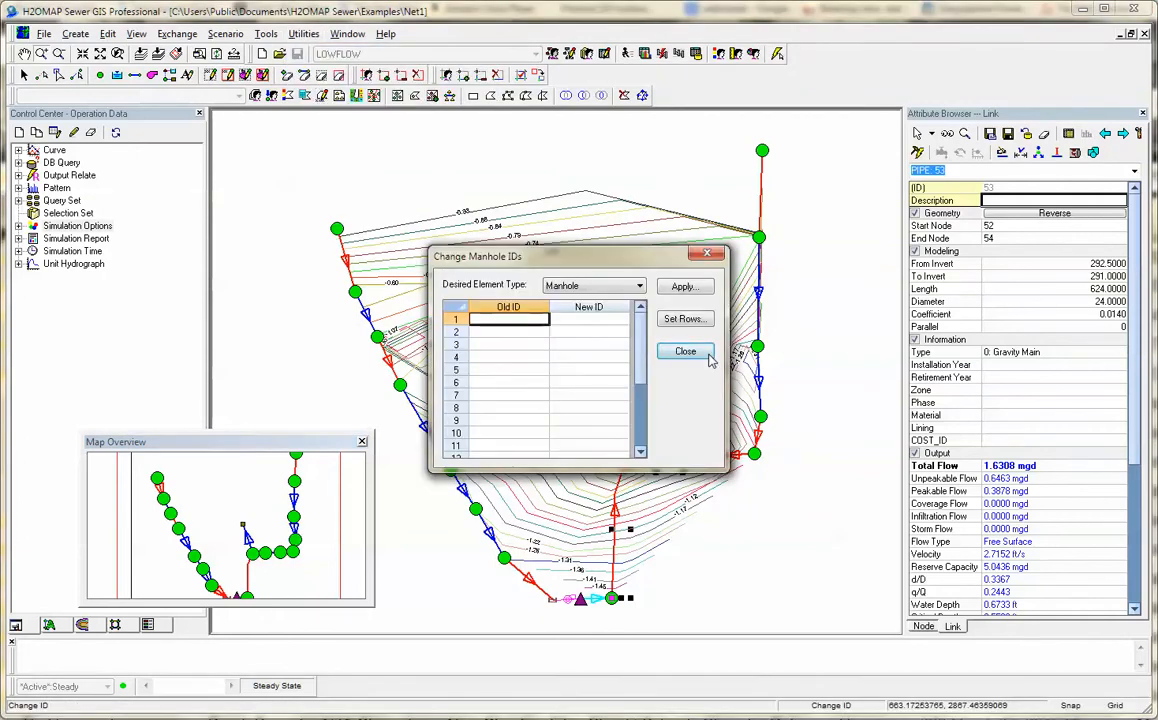
{"action": "left_click", "coordinate": [613, 289]}
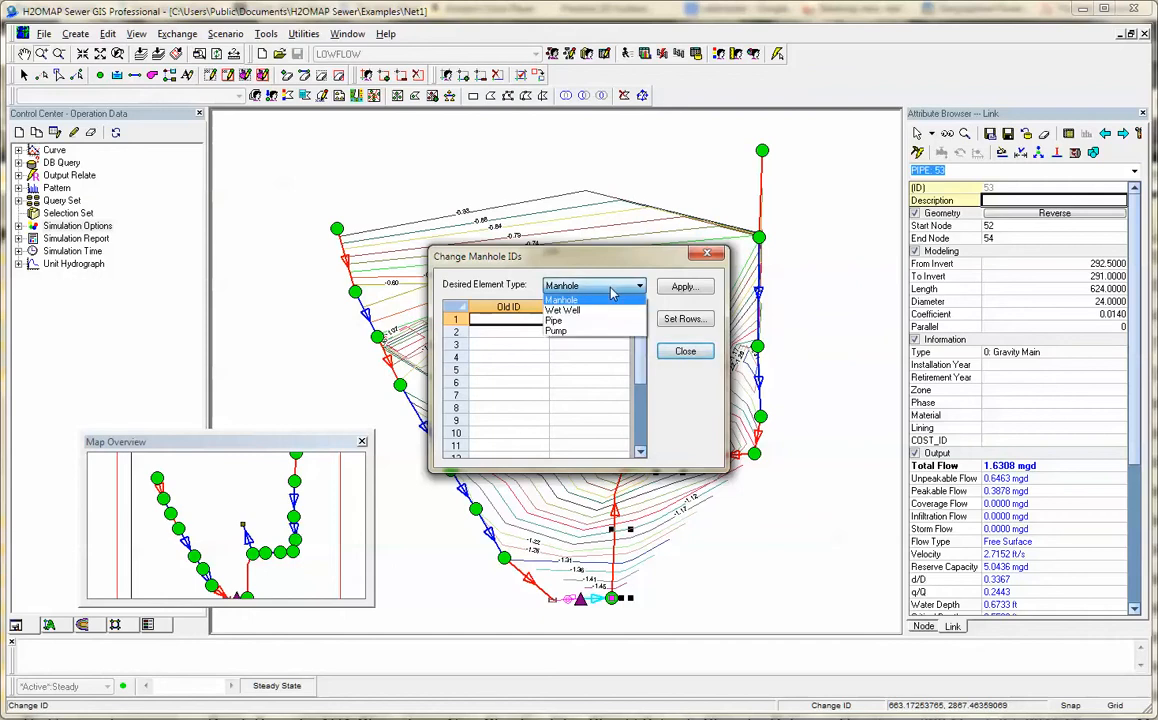
{"action": "left_click", "coordinate": [681, 353]}
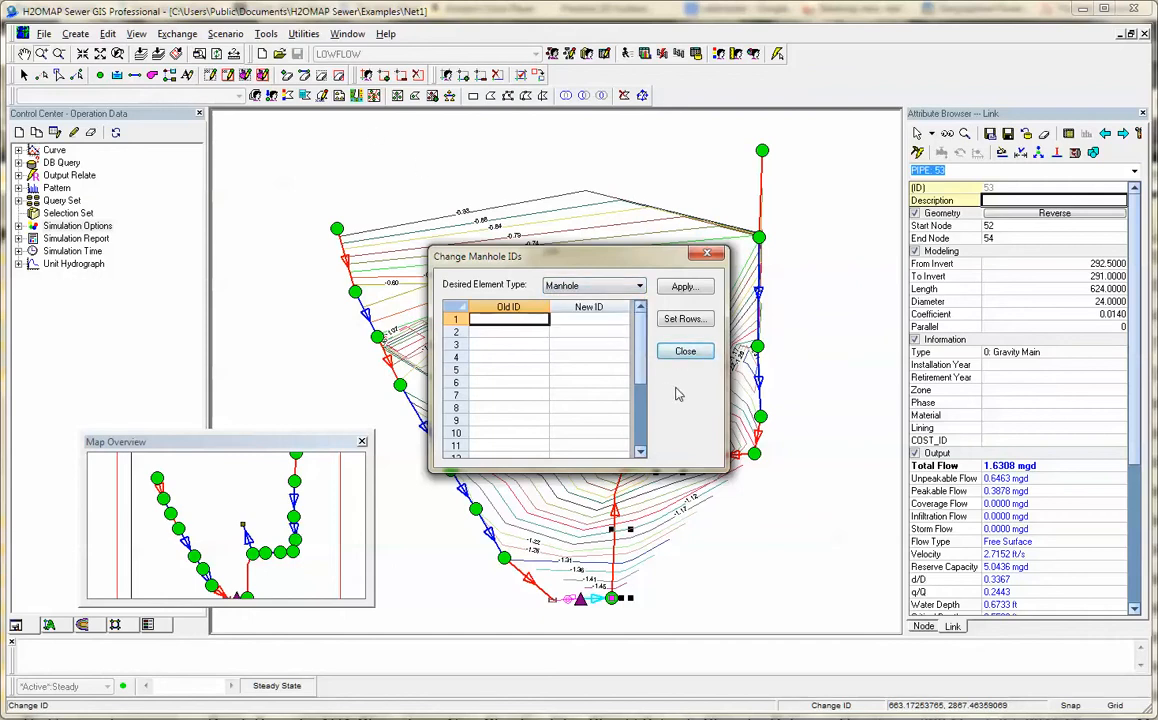
{"action": "left_click", "coordinate": [685, 351]}
- Examine the connectivity, network review, recall and database and map update commands among the utilities
{"action": "left_click", "coordinate": [306, 34]}
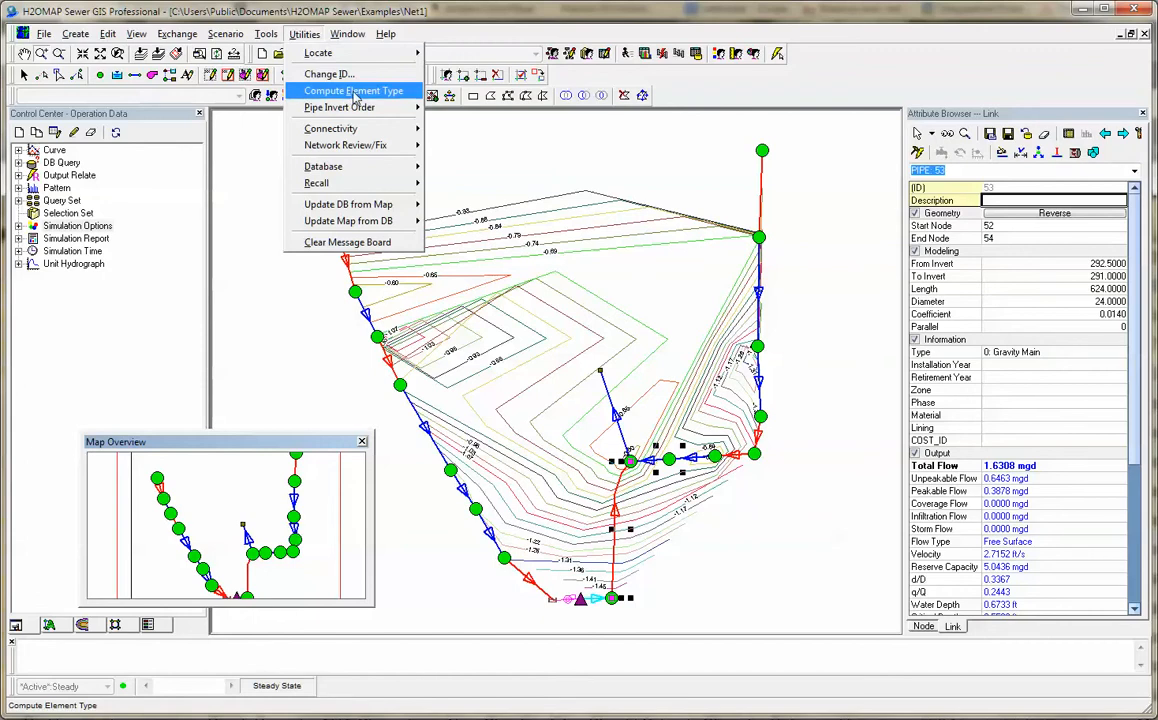
{"action": "mouse_move", "coordinate": [357, 128]}
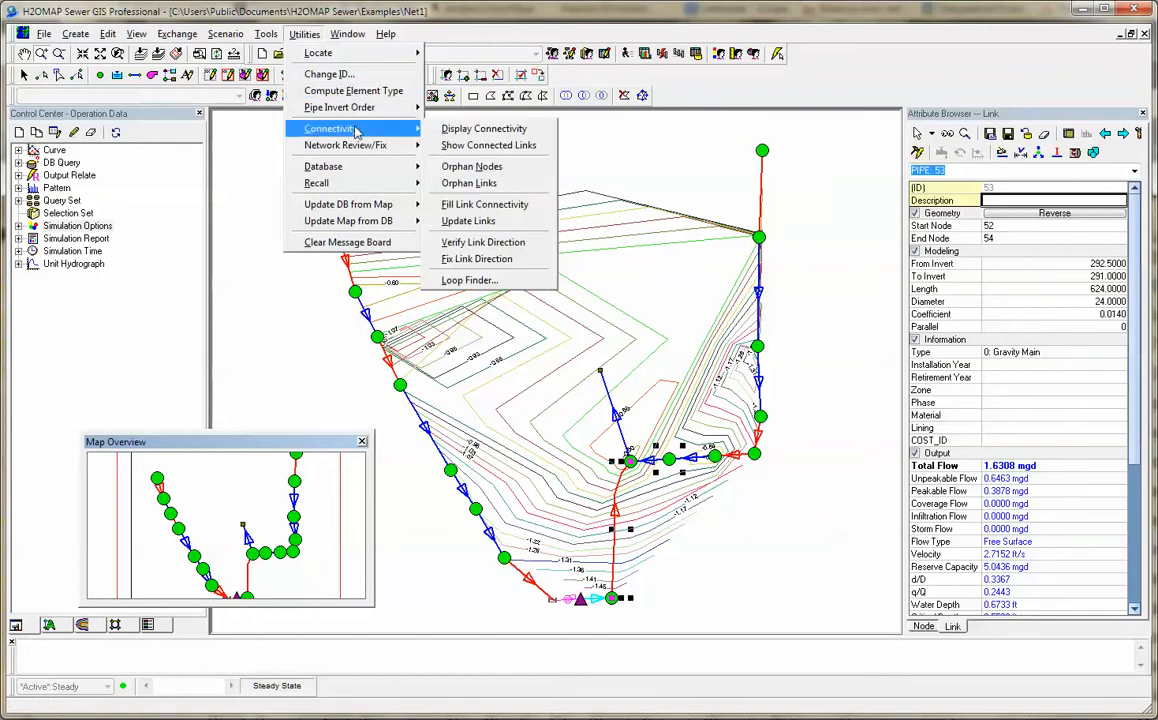
{"action": "mouse_move", "coordinate": [350, 151]}
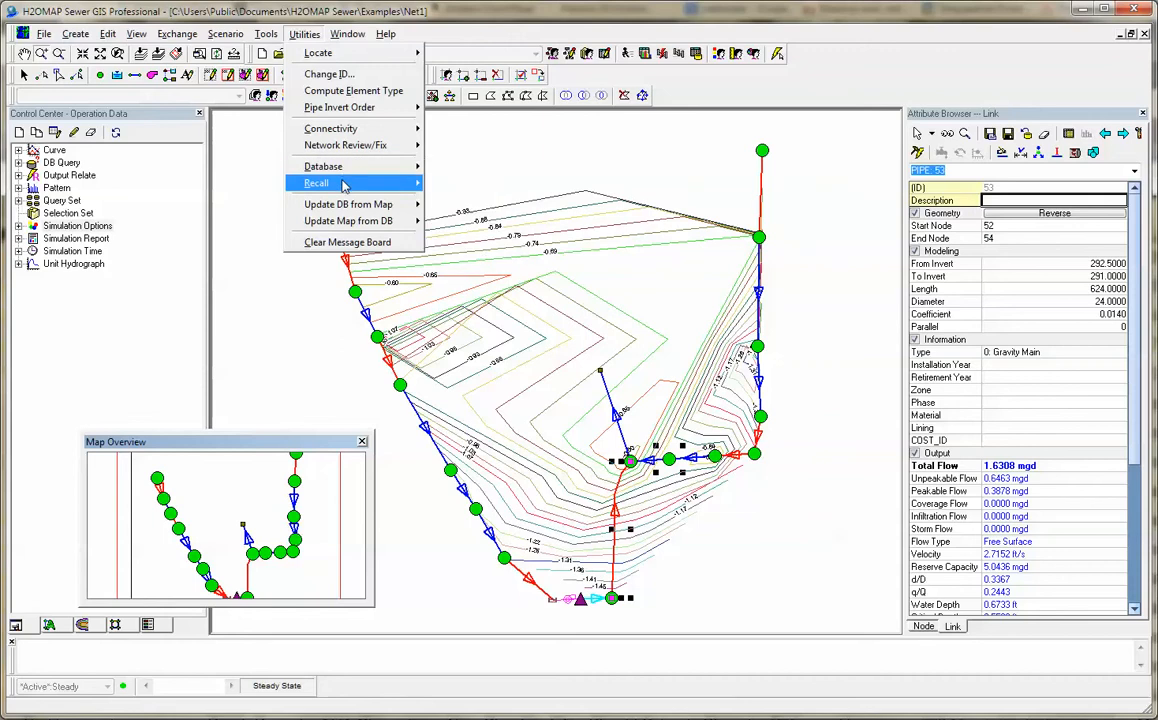
{"action": "mouse_move", "coordinate": [348, 218]}
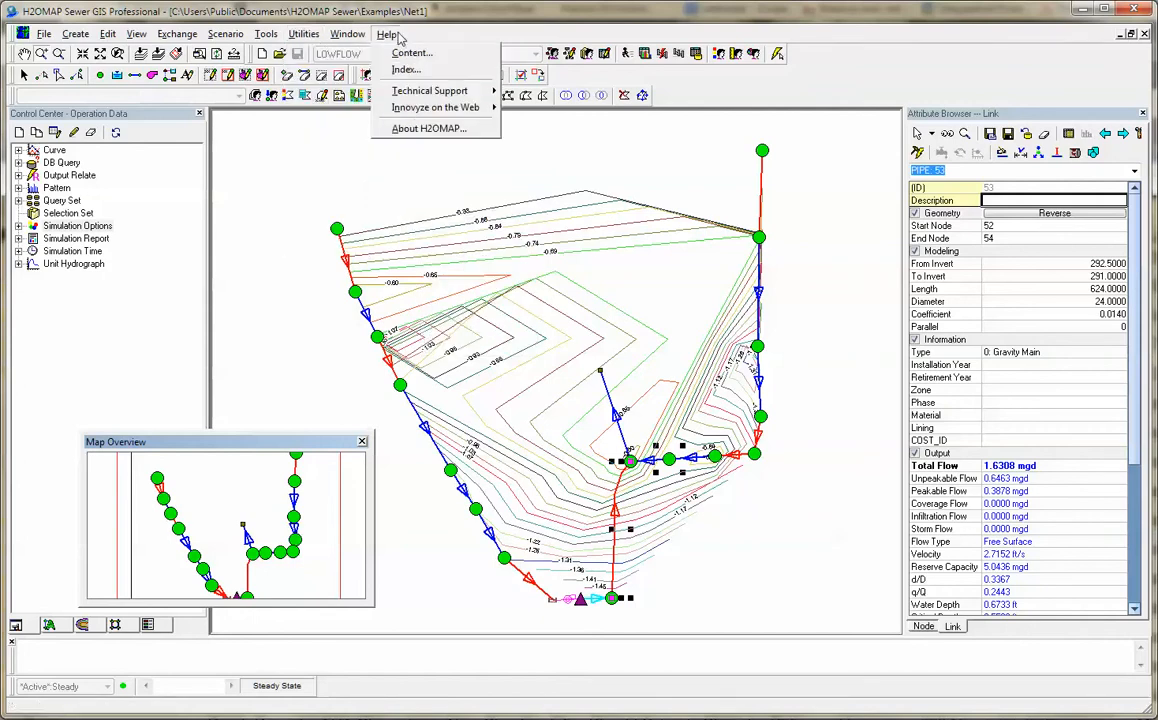
- Hide the Overview Map and the Status Bar
{"action": "mouse_move", "coordinate": [348, 40]}
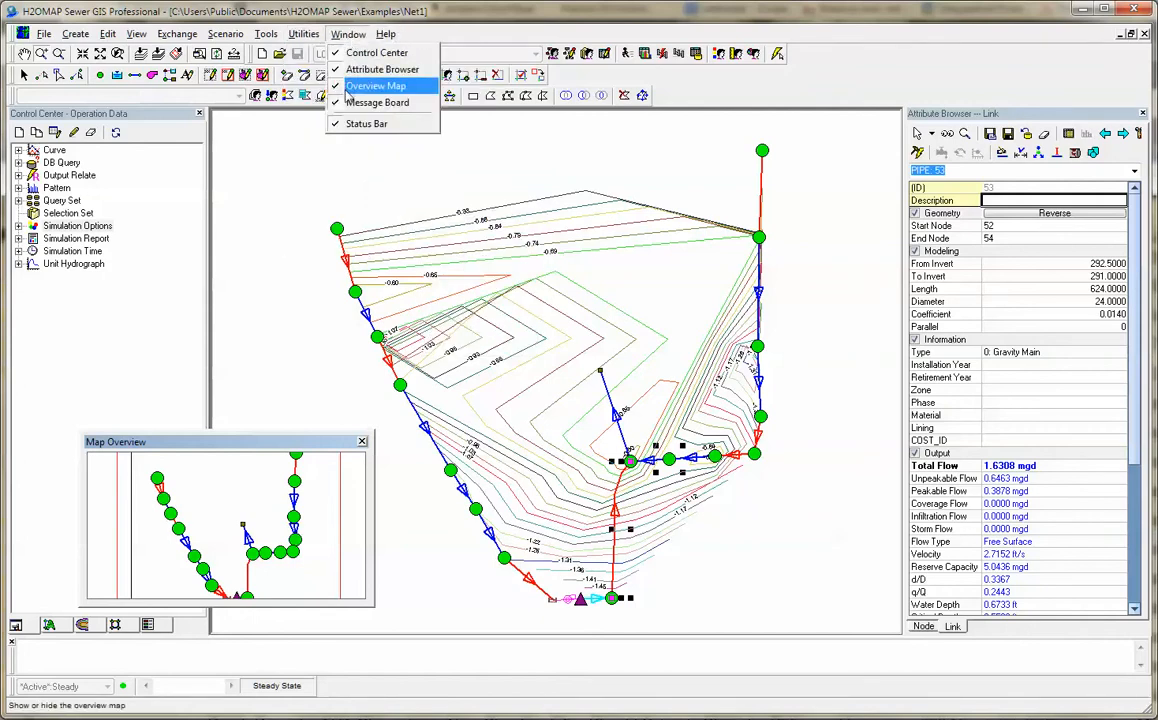
{"action": "left_click", "coordinate": [349, 88]}
{"action": "left_click", "coordinate": [342, 35]}
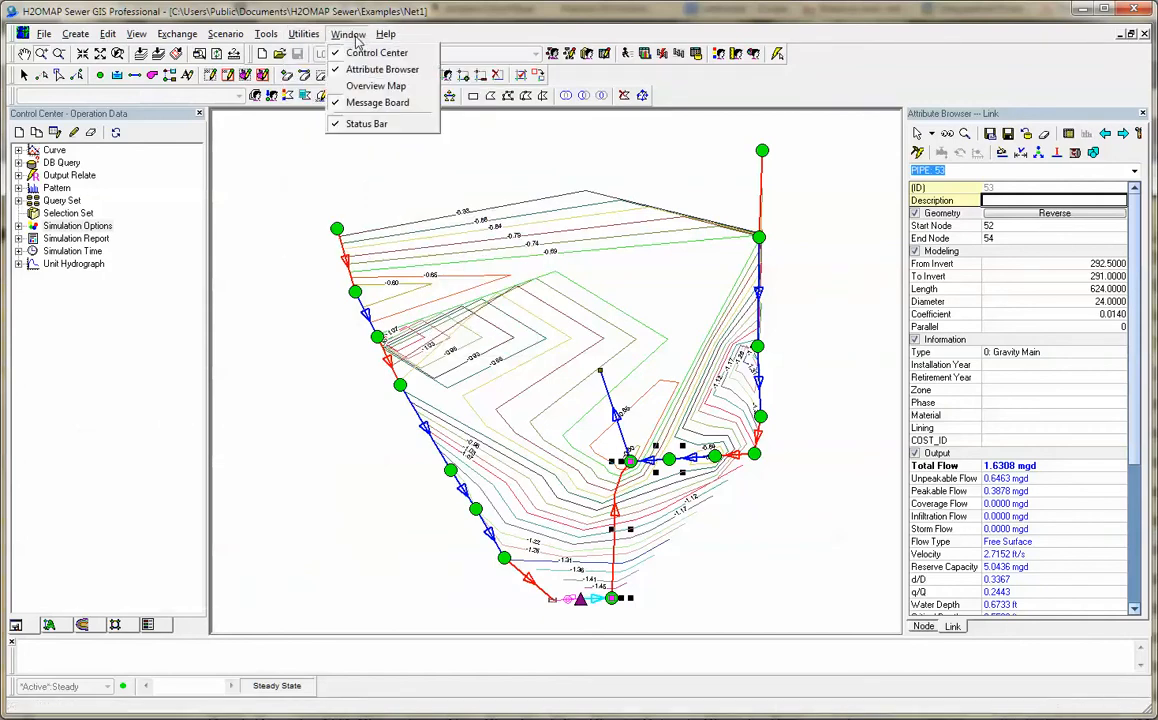
{"action": "left_click", "coordinate": [345, 123]}
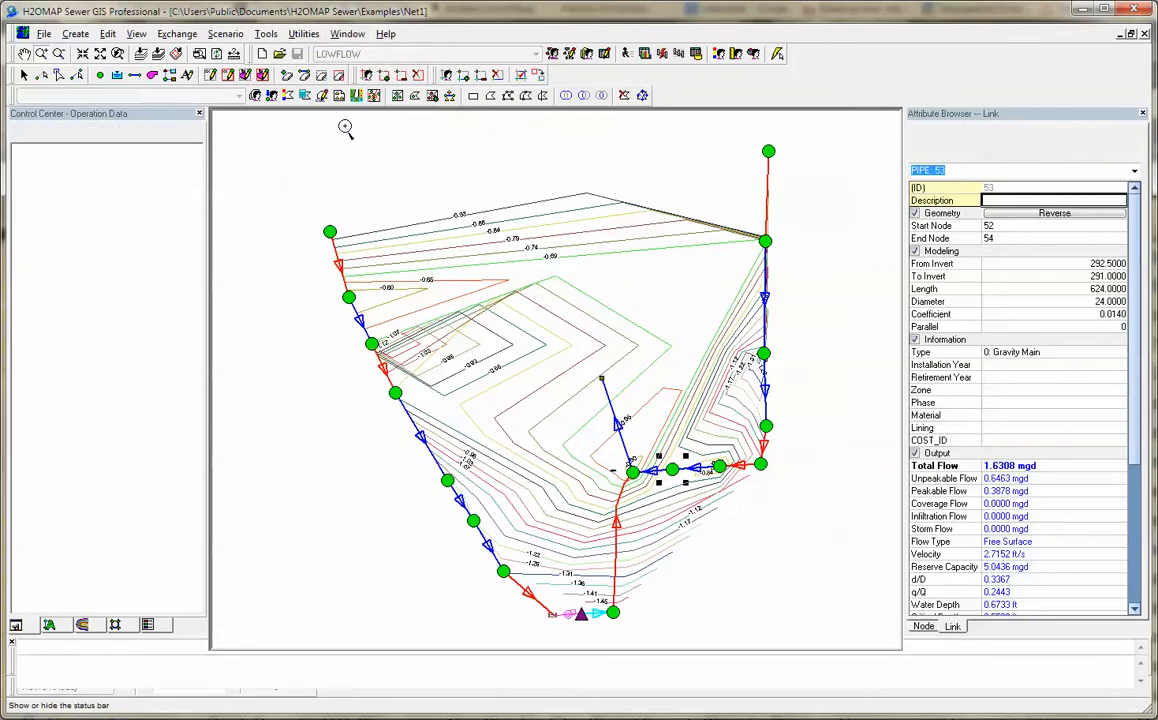
- Hide the Attribute Browser and the Control Center, and bring both back into view
{"action": "left_click", "coordinate": [348, 34]}
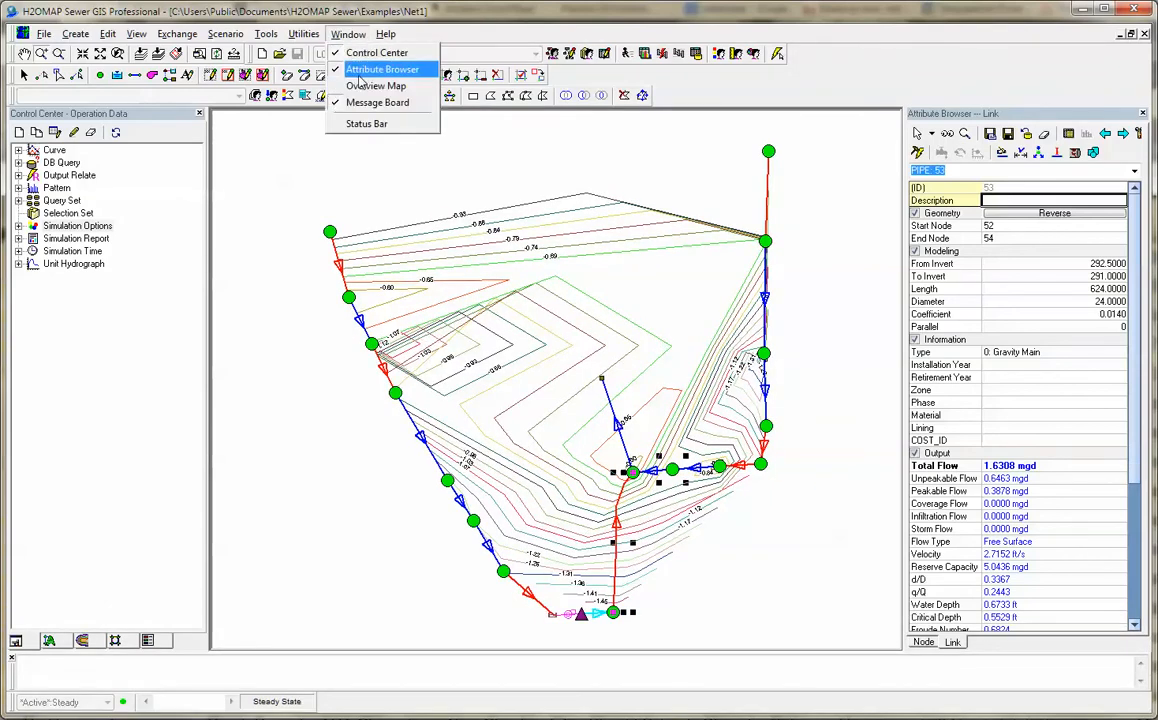
{"action": "left_click", "coordinate": [362, 70]}
{"action": "left_click", "coordinate": [348, 34]}
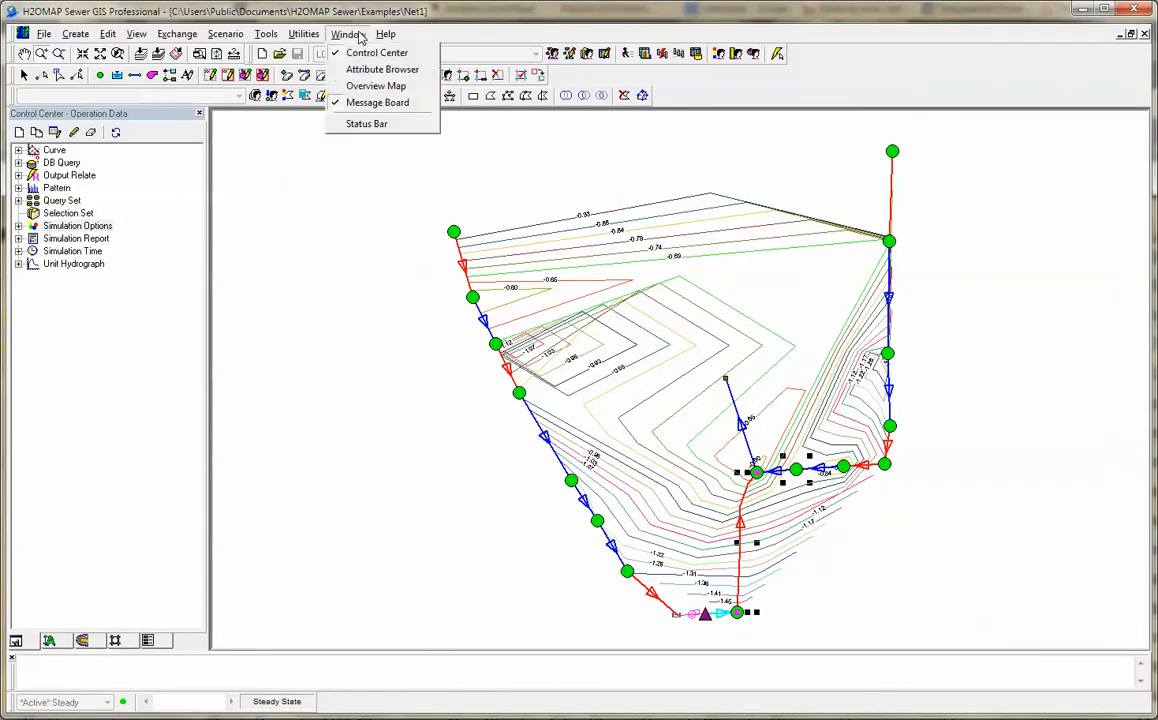
{"action": "left_click", "coordinate": [357, 55]}
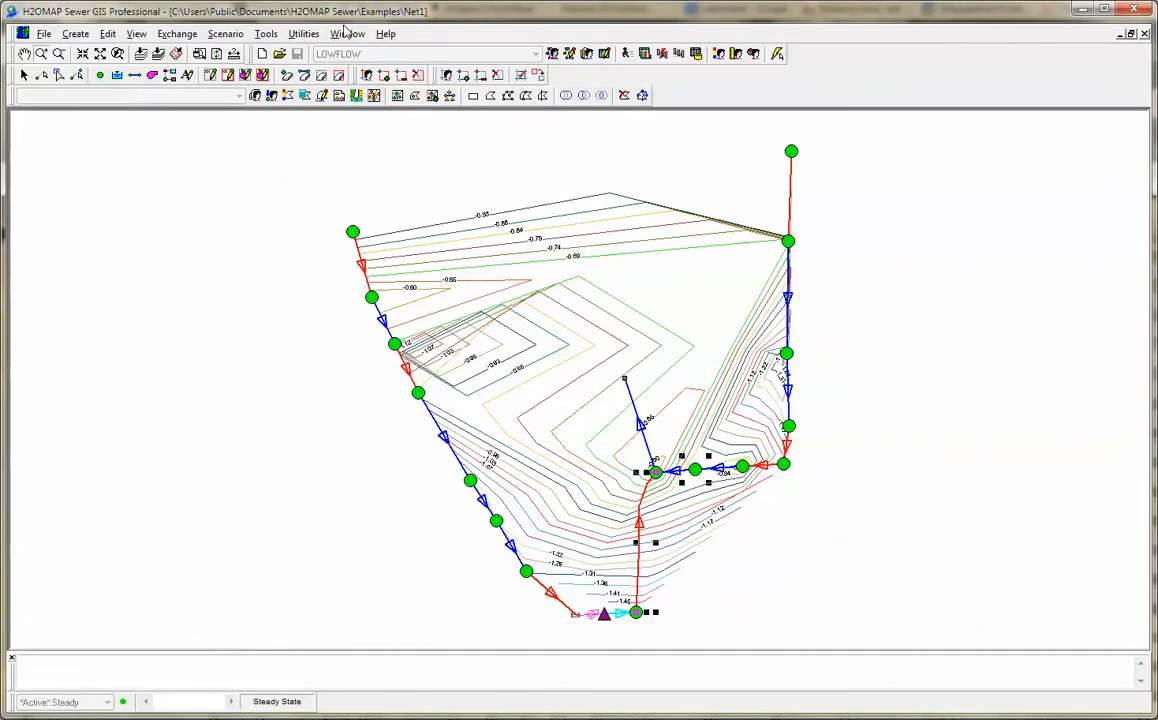
{"action": "left_click", "coordinate": [348, 34]}
{"action": "left_click", "coordinate": [348, 52]}
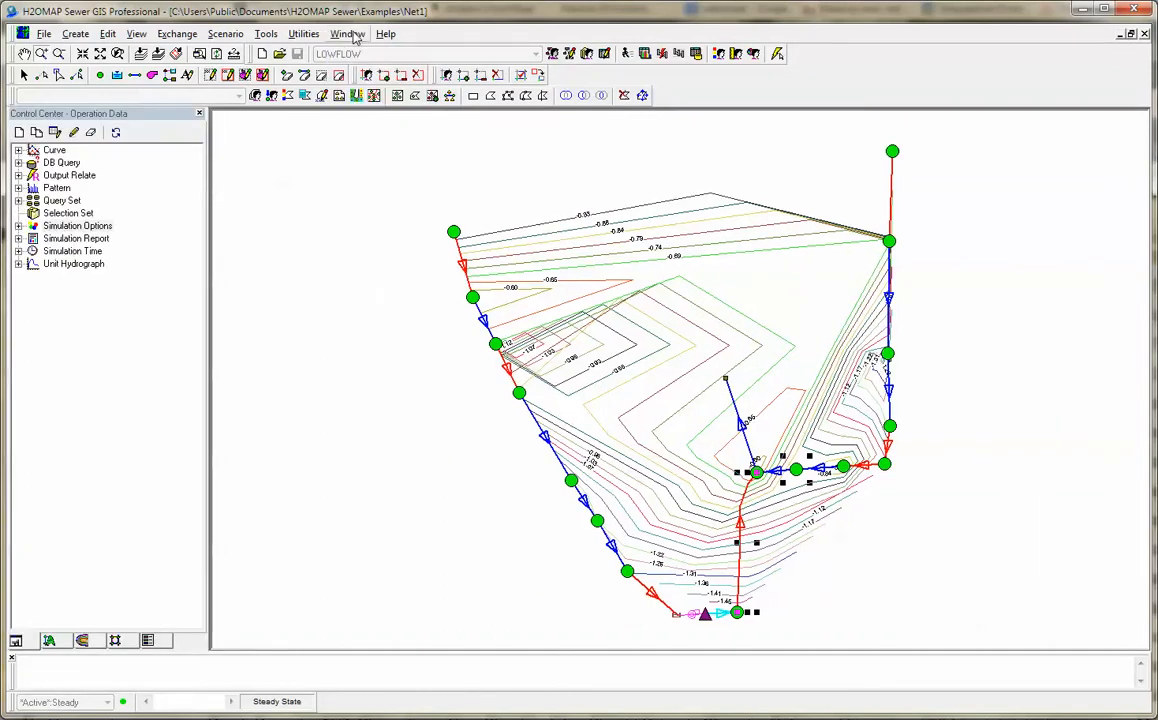
{"action": "left_click", "coordinate": [348, 34]}
{"action": "left_click", "coordinate": [378, 70]}
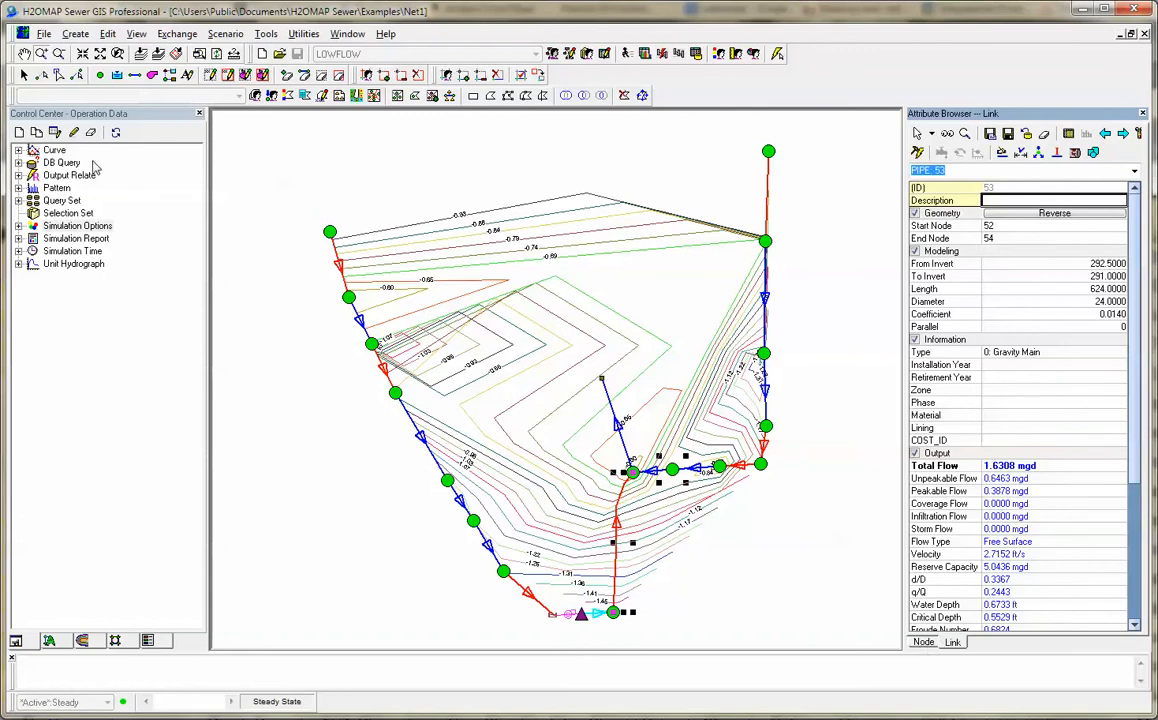
- Expand Curve, DB Query and Pattern in the Operation Data to examine their entries
{"action": "double_click", "coordinate": [55, 151]}
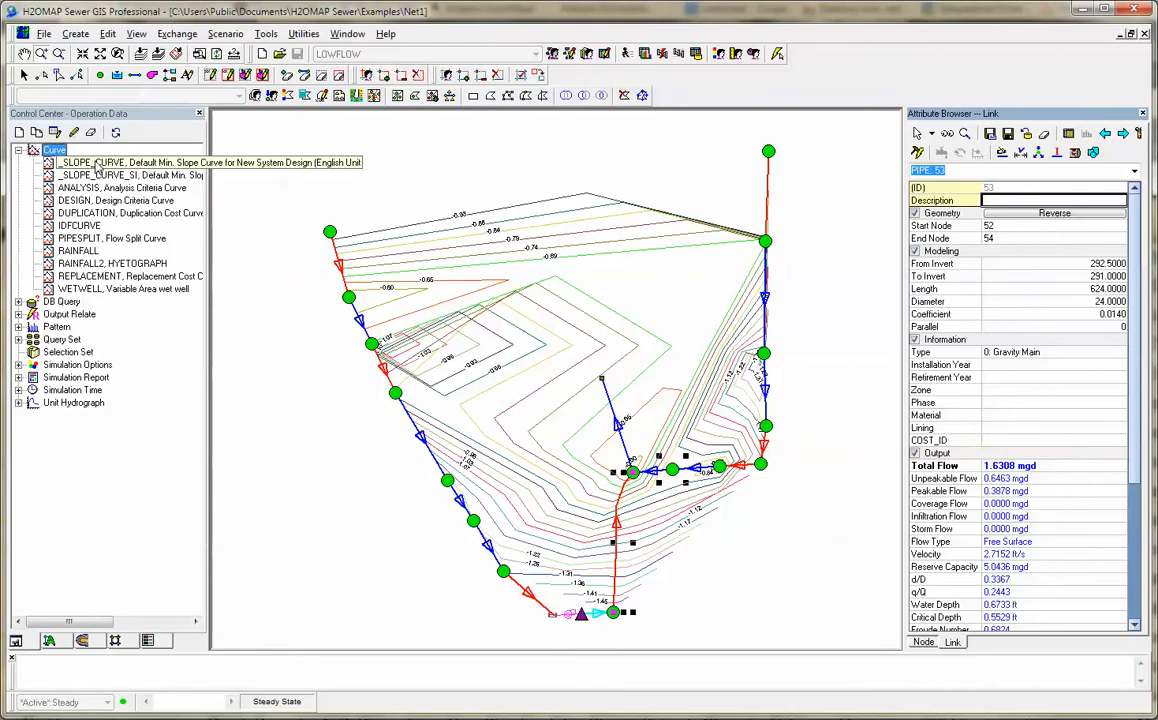
{"action": "double_click", "coordinate": [64, 302]}
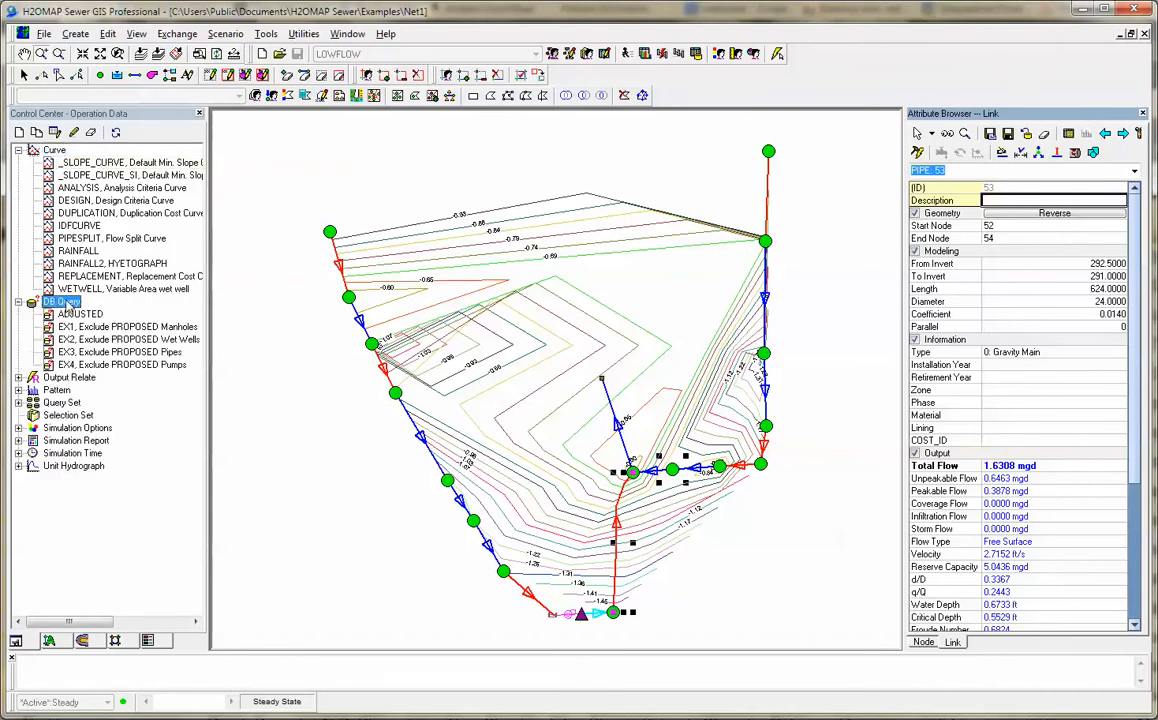
{"action": "double_click", "coordinate": [56, 390]}
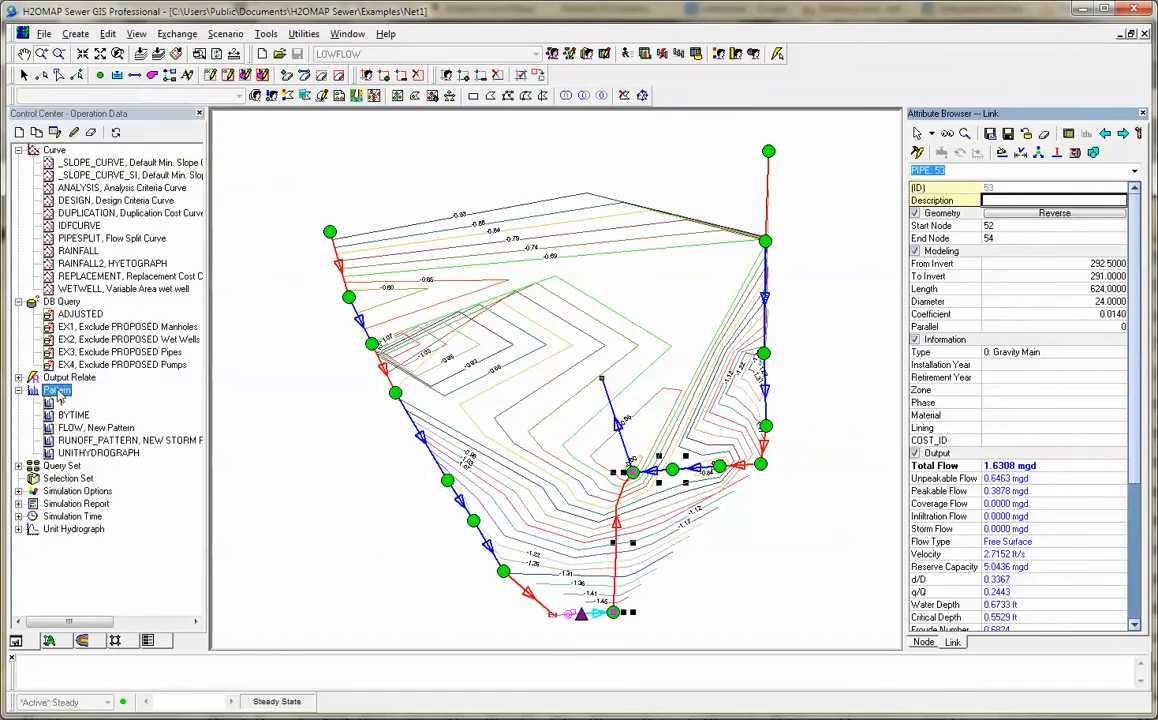
- Check how a new annotation is identified, cancel without creating one, and view the Control Center's contour list
{"action": "left_click", "coordinate": [48, 640]}
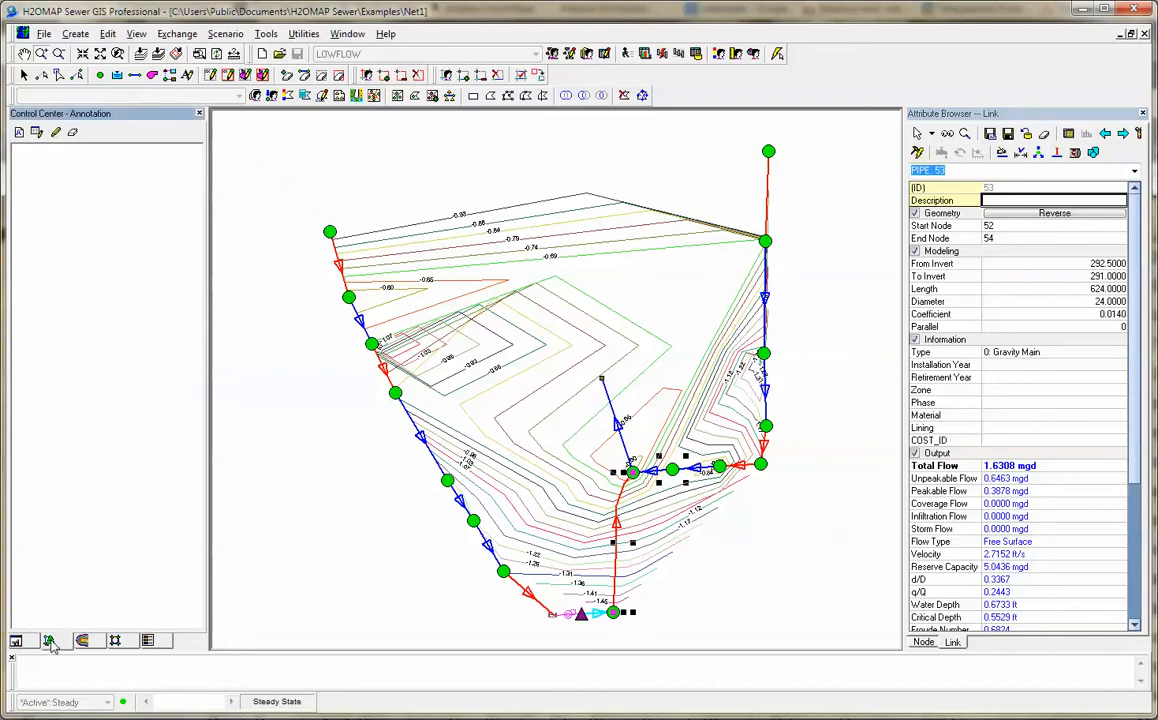
{"action": "left_click", "coordinate": [20, 133]}
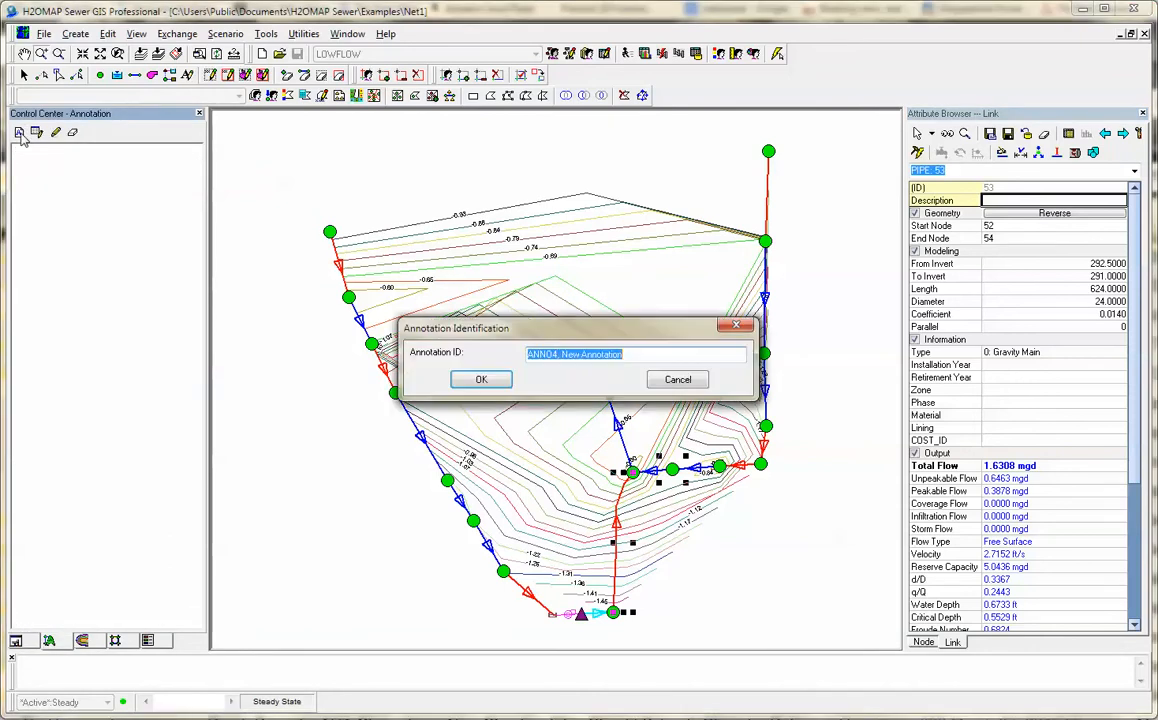
{"action": "left_click", "coordinate": [676, 380]}
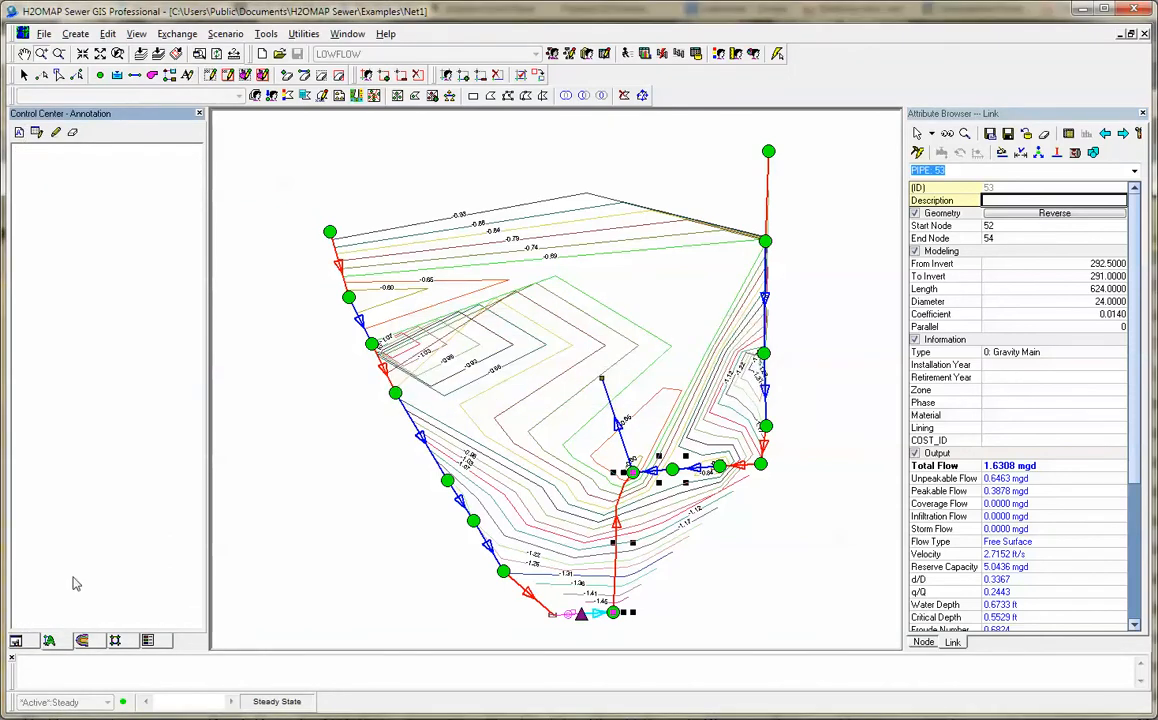
{"action": "left_click", "coordinate": [82, 640]}
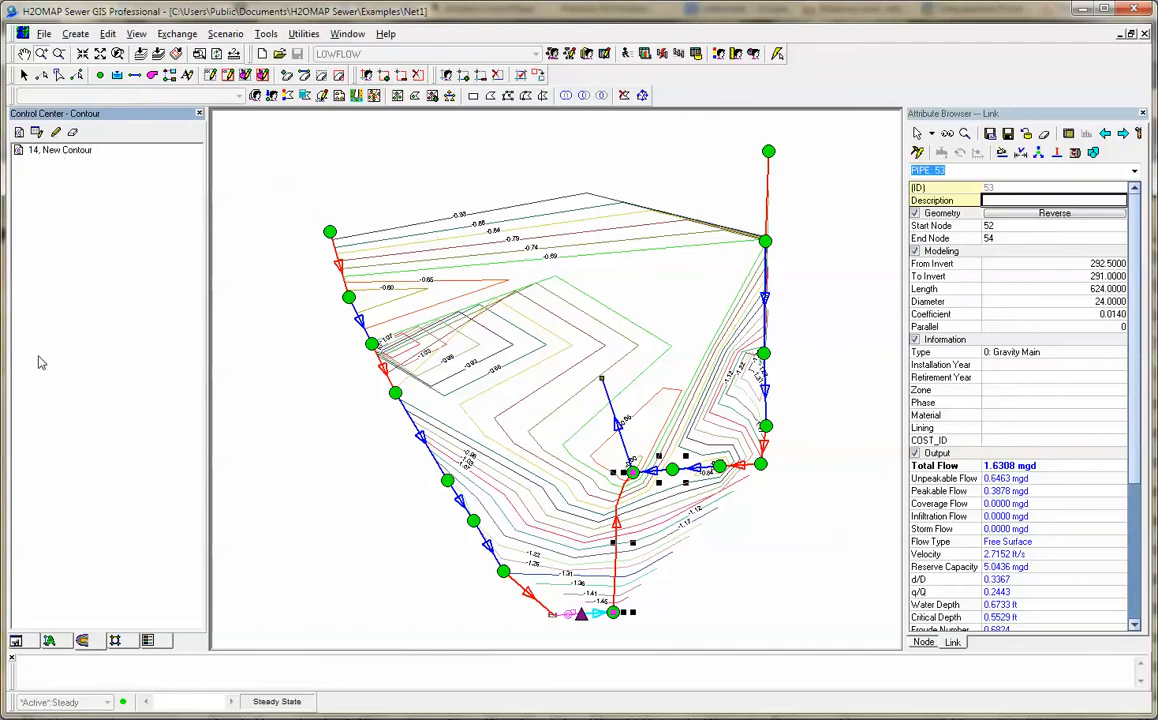
- Set the map display to Output Data View and examine the data categories offered for Loading Manhole nodes
{"action": "left_click", "coordinate": [115, 640]}
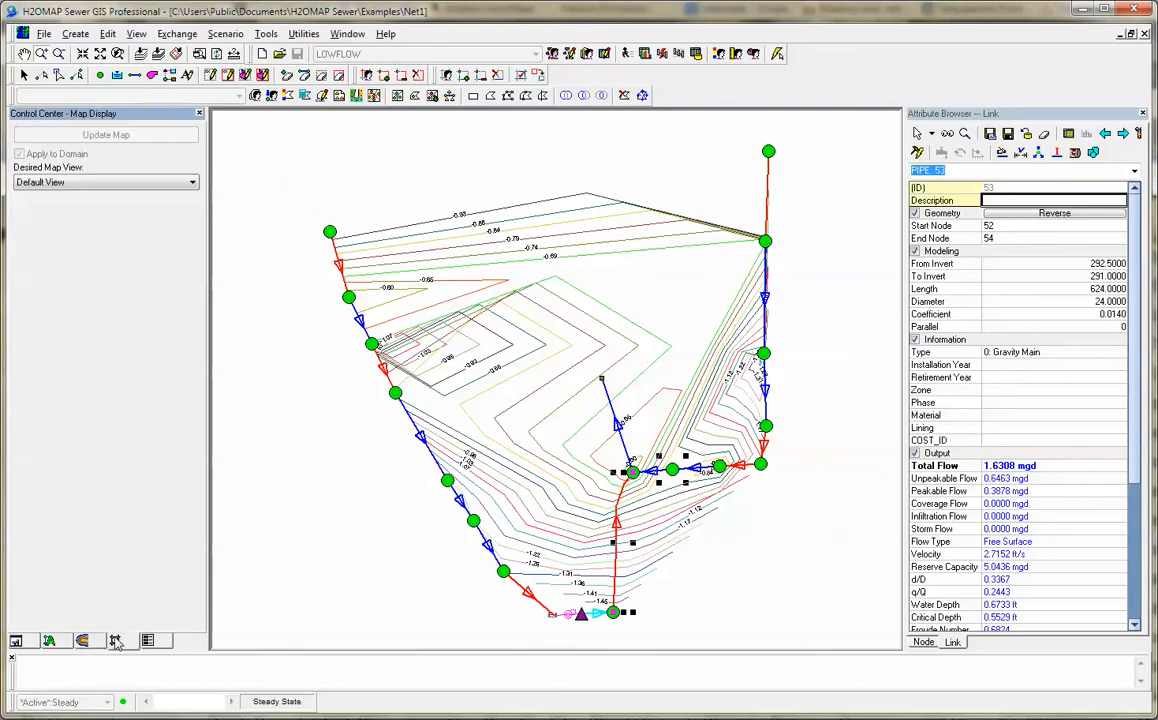
{"action": "left_click", "coordinate": [42, 182]}
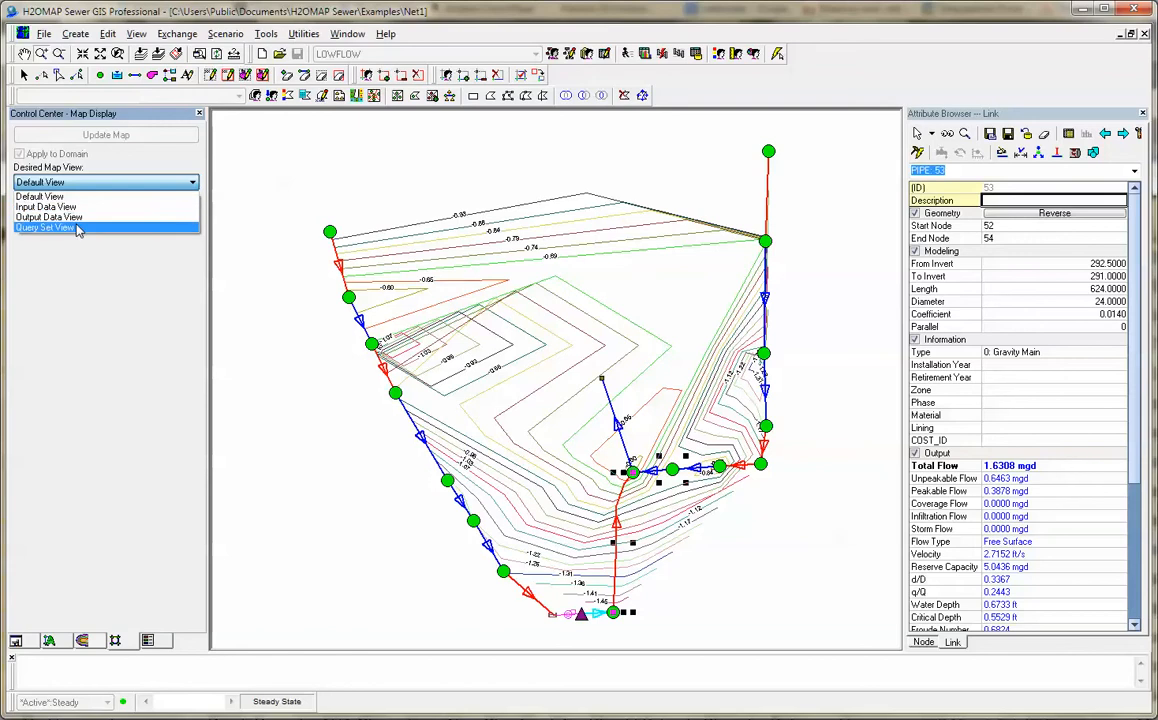
{"action": "left_click", "coordinate": [75, 219]}
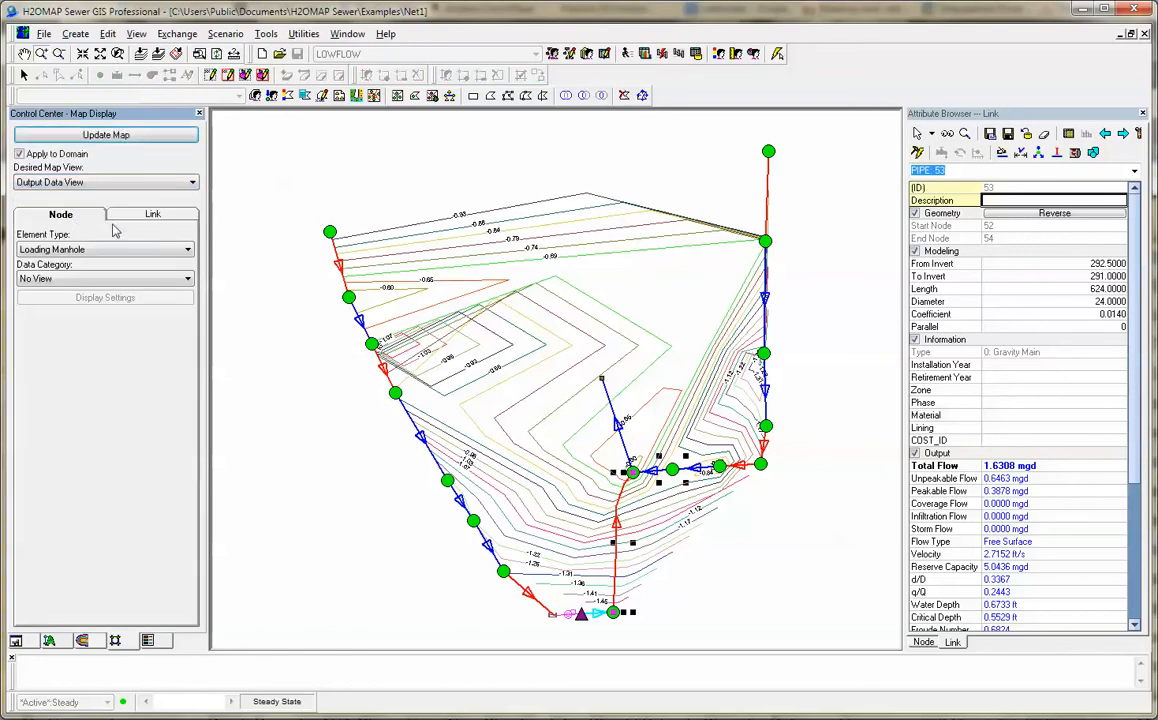
{"action": "left_click", "coordinate": [72, 280]}
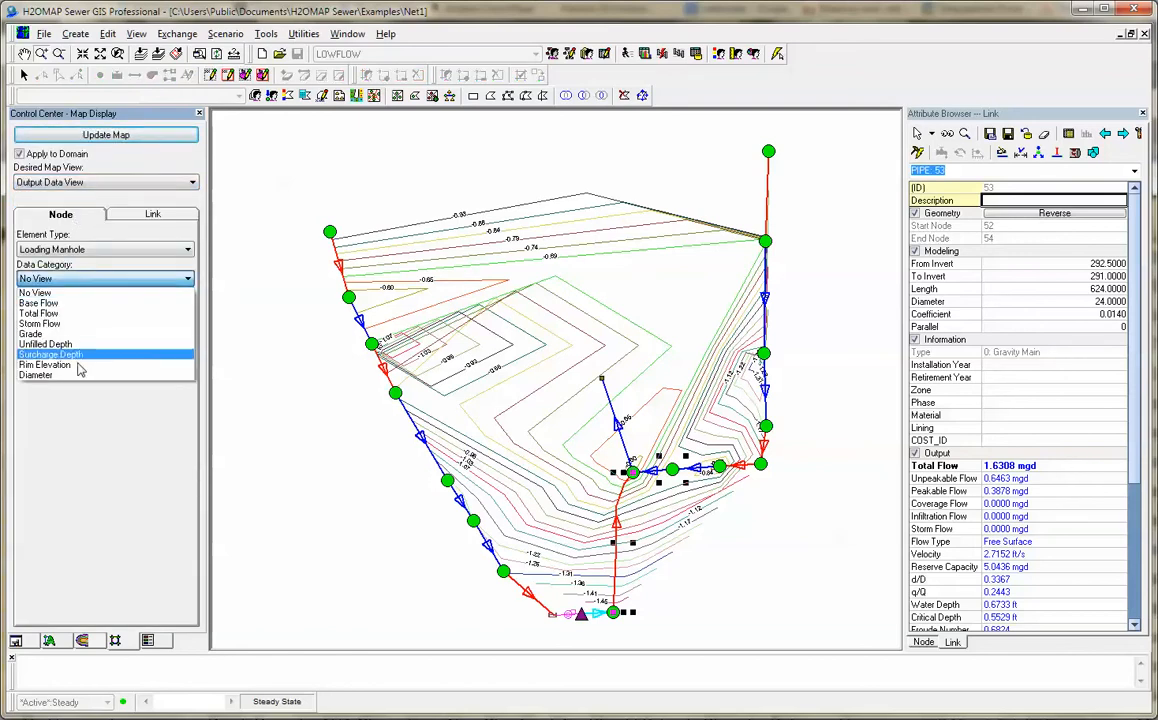
{"action": "left_click", "coordinate": [157, 217]}
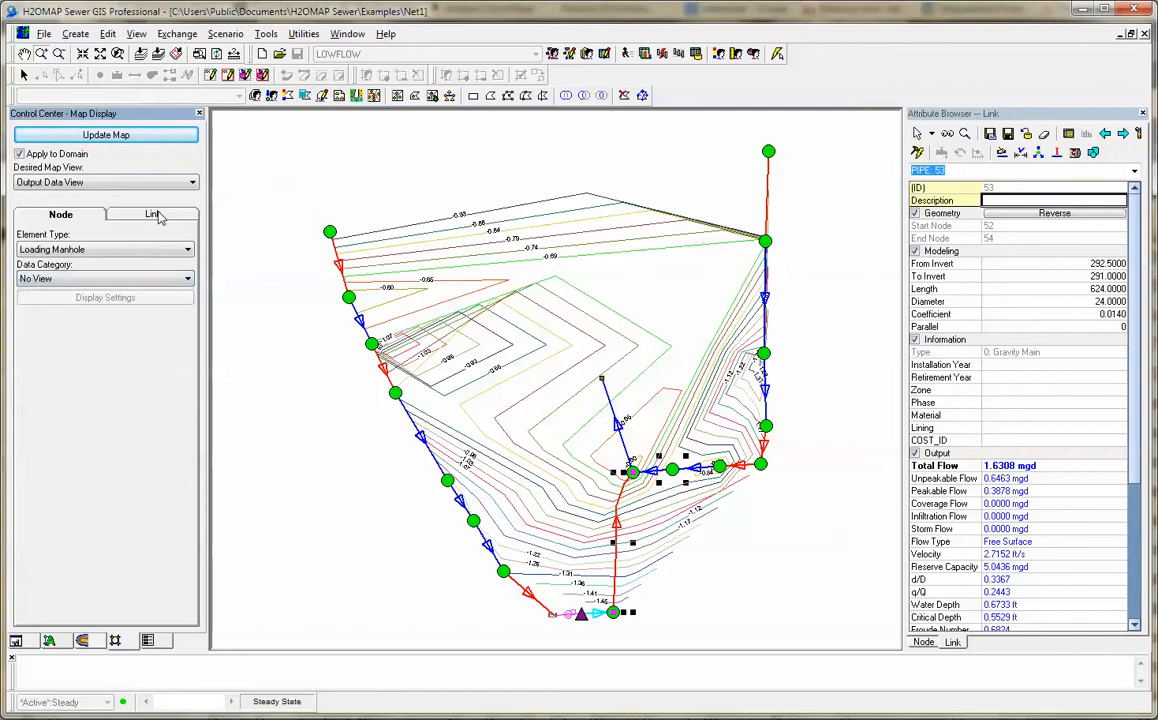
{"action": "left_click", "coordinate": [100, 279]}
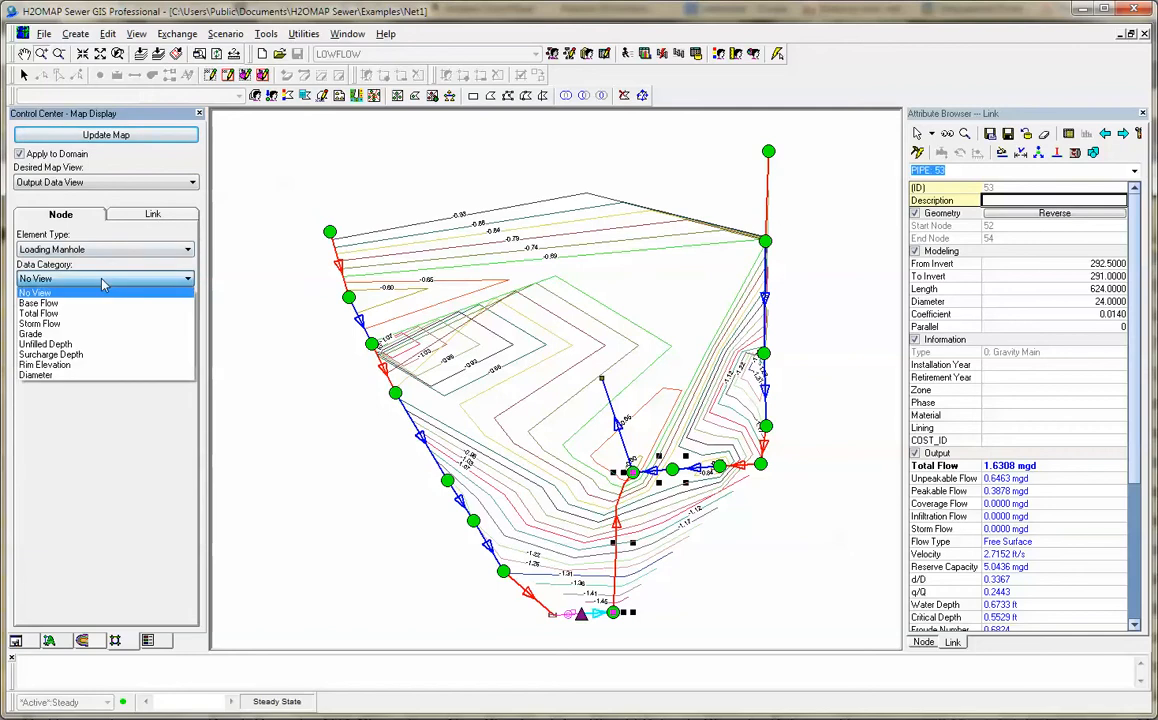
- Switch the desired map view to Input Data View, and return it to Default View
{"action": "left_click", "coordinate": [67, 180]}
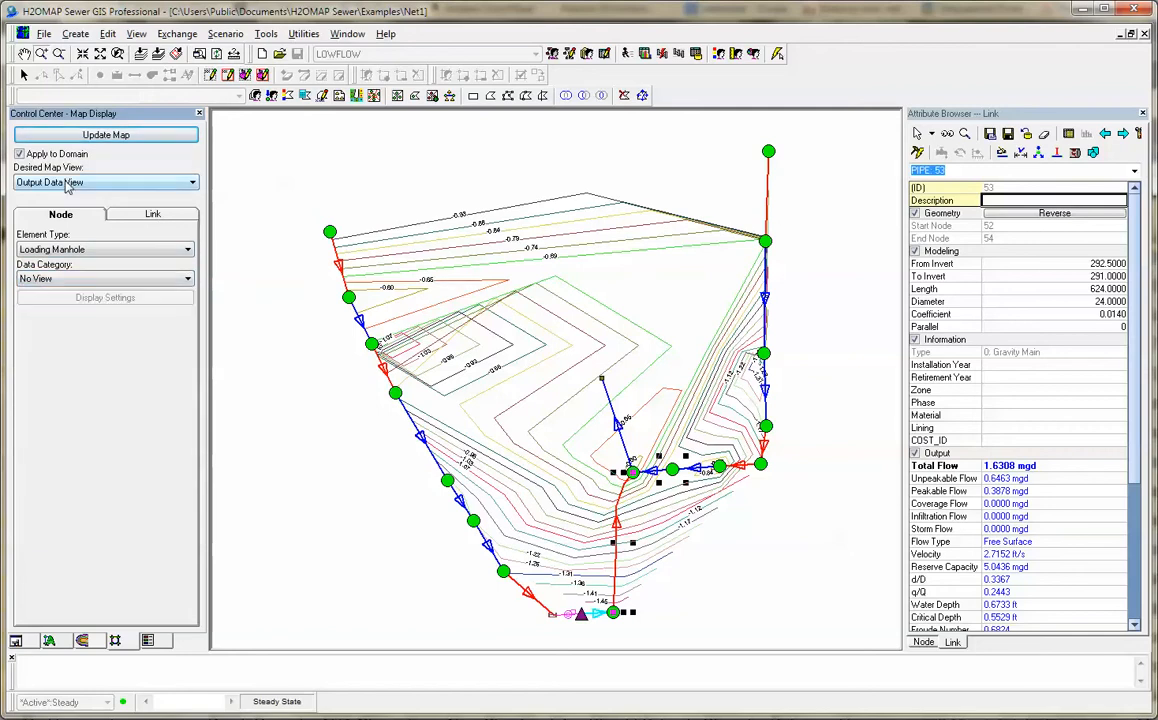
{"action": "left_click", "coordinate": [67, 182]}
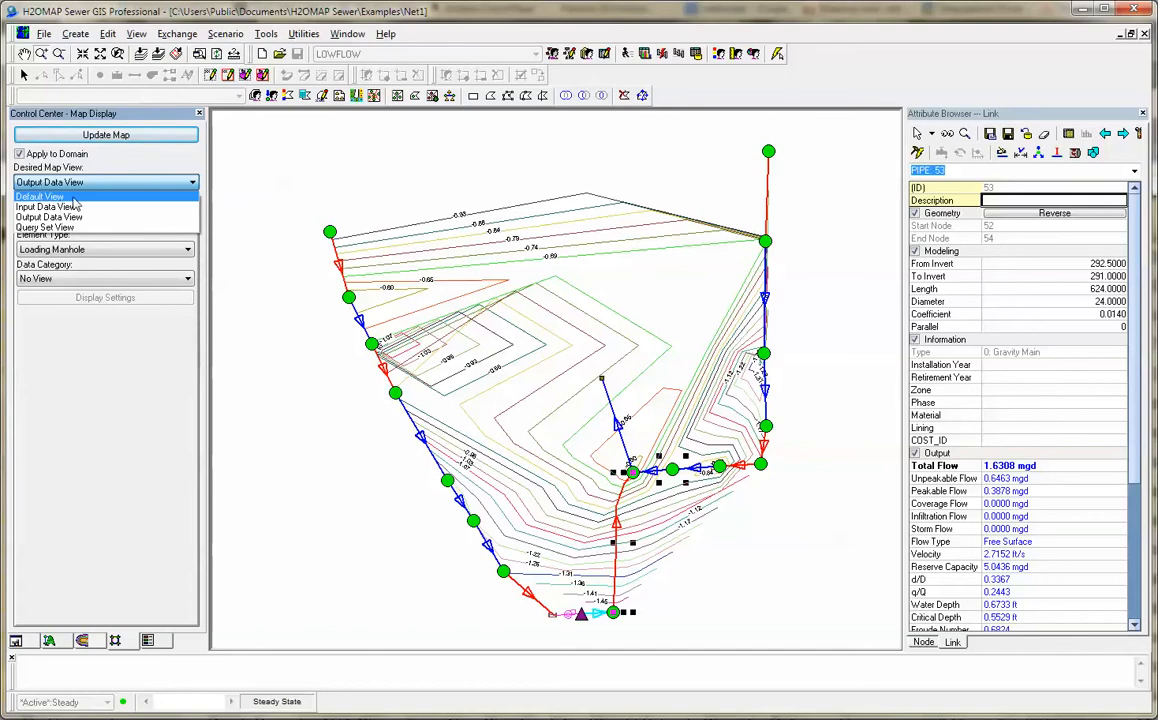
{"action": "left_click", "coordinate": [60, 206]}
{"action": "left_click", "coordinate": [77, 184]}
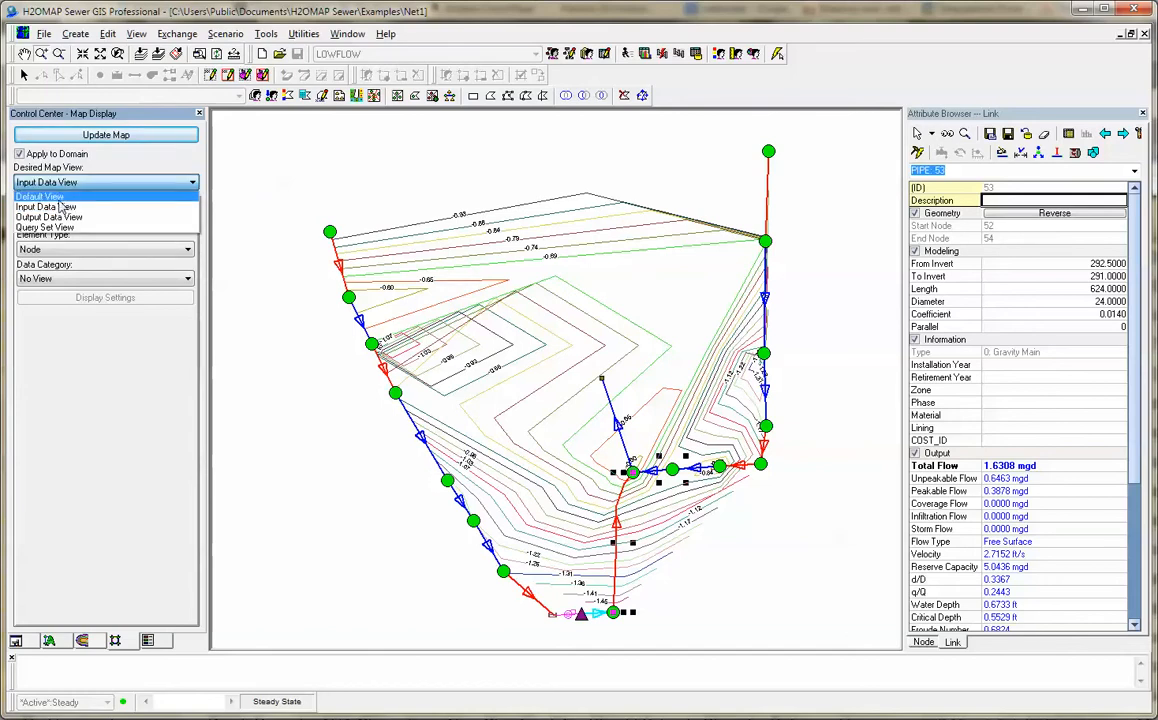
{"action": "left_click", "coordinate": [50, 196]}
- Turn on the intersect layer in the Map Legend
{"action": "left_click", "coordinate": [145, 633]}
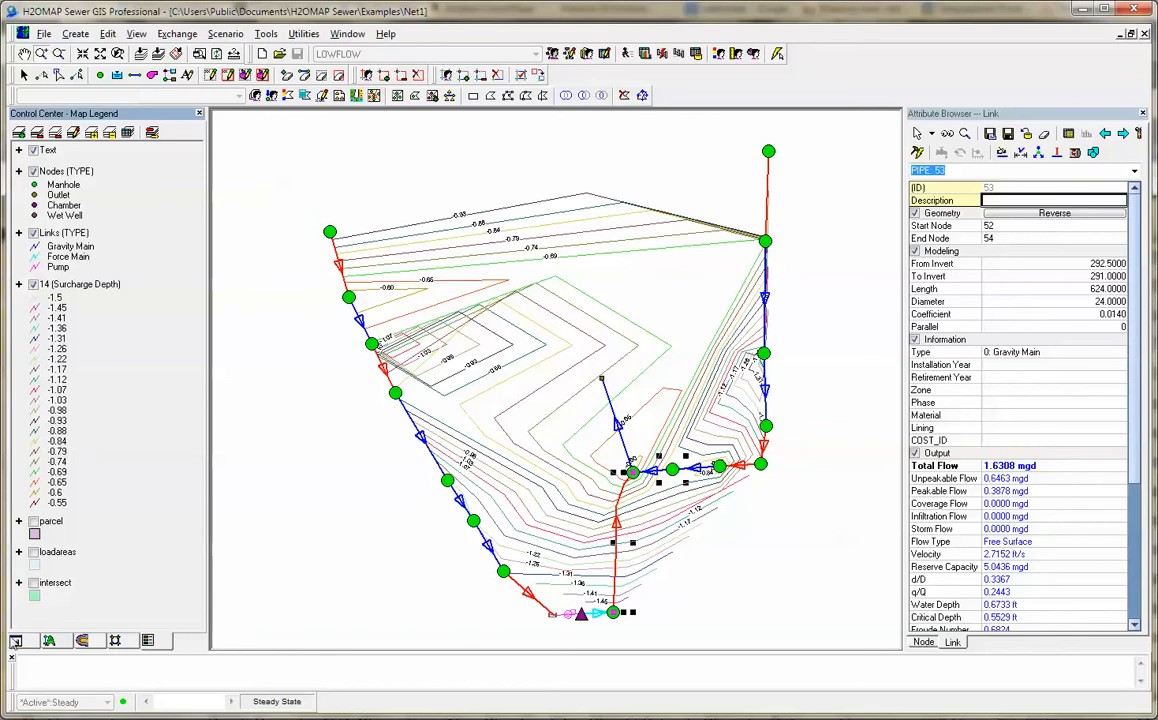
{"action": "left_click", "coordinate": [34, 583]}
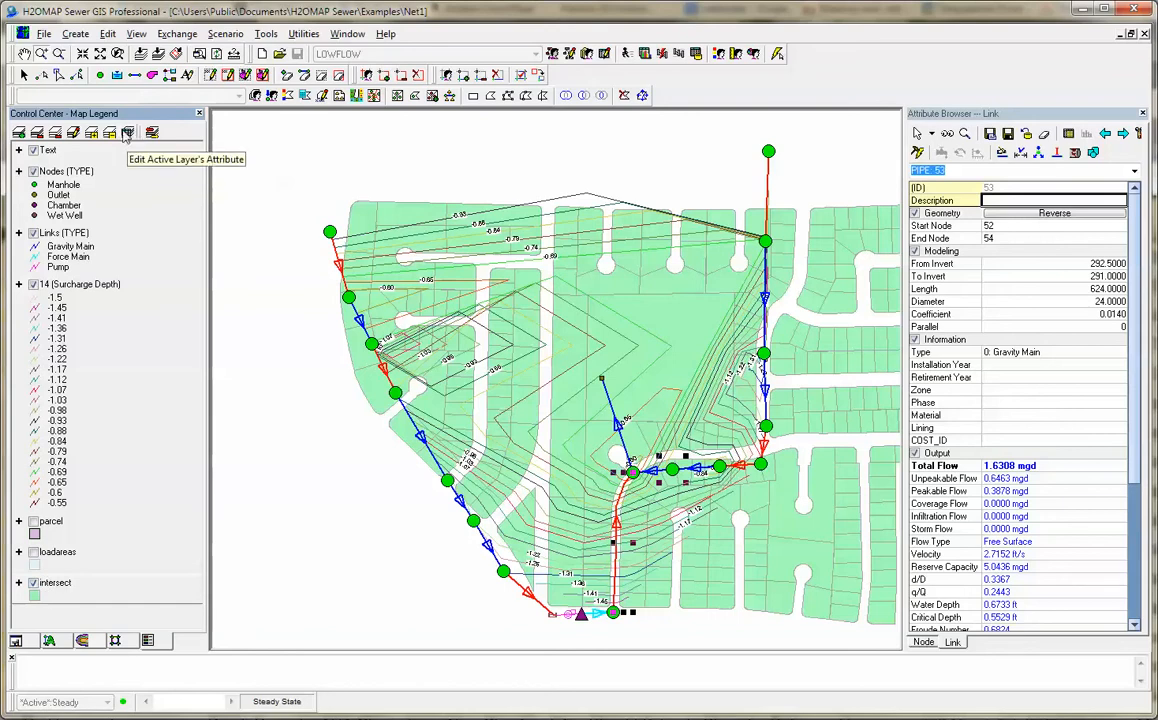
- Remove the intersect layer from the Map Legend and turn on the parcel layer
{"action": "left_click", "coordinate": [37, 132]}
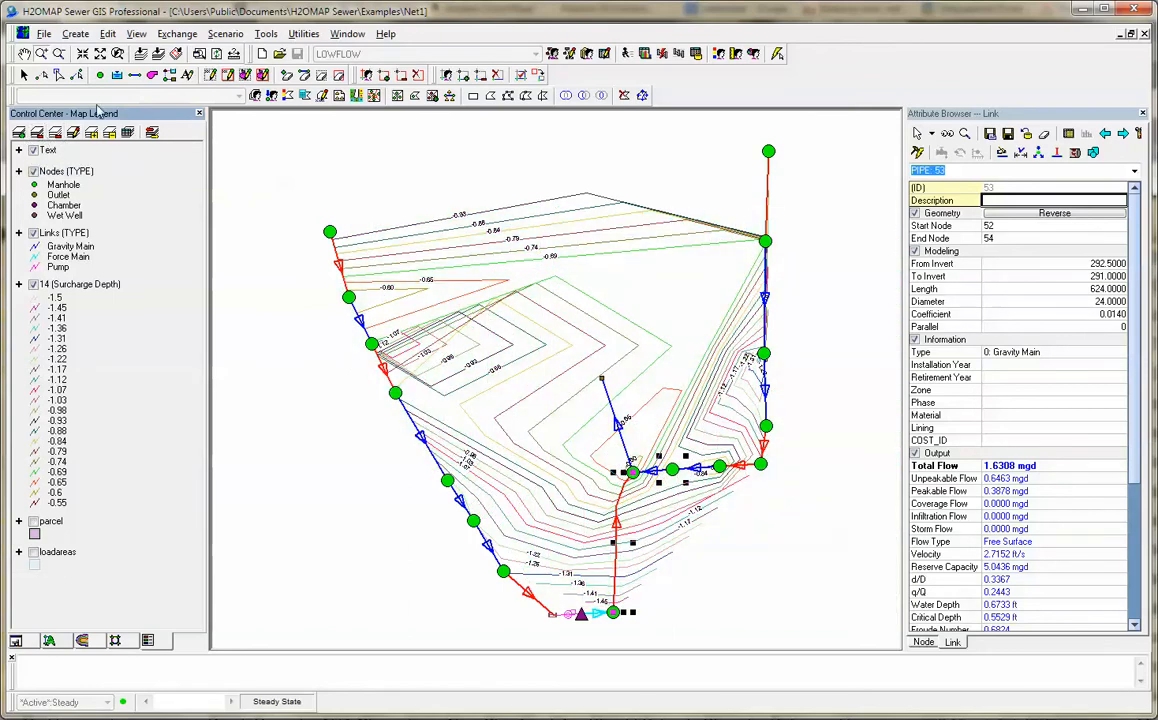
{"action": "left_click", "coordinate": [33, 521]}
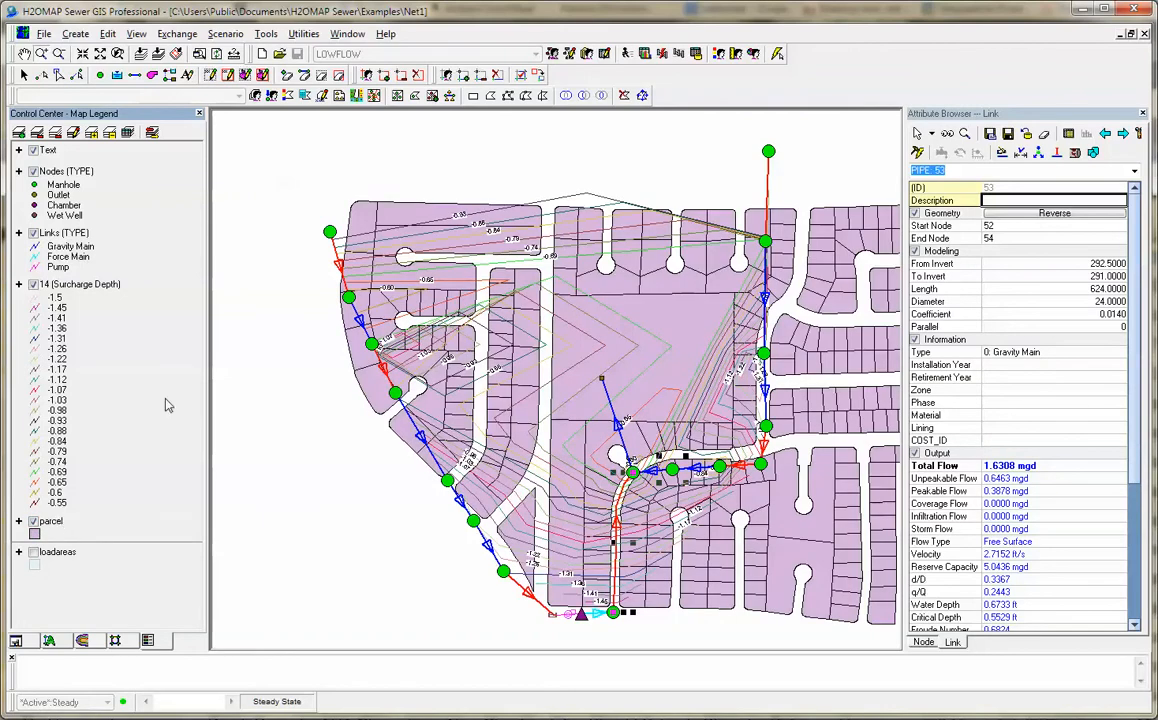
- Open GIS Exchange for Manhole Tables, examine its field mapping, and close it without exchanging data
{"action": "left_click", "coordinate": [153, 133]}
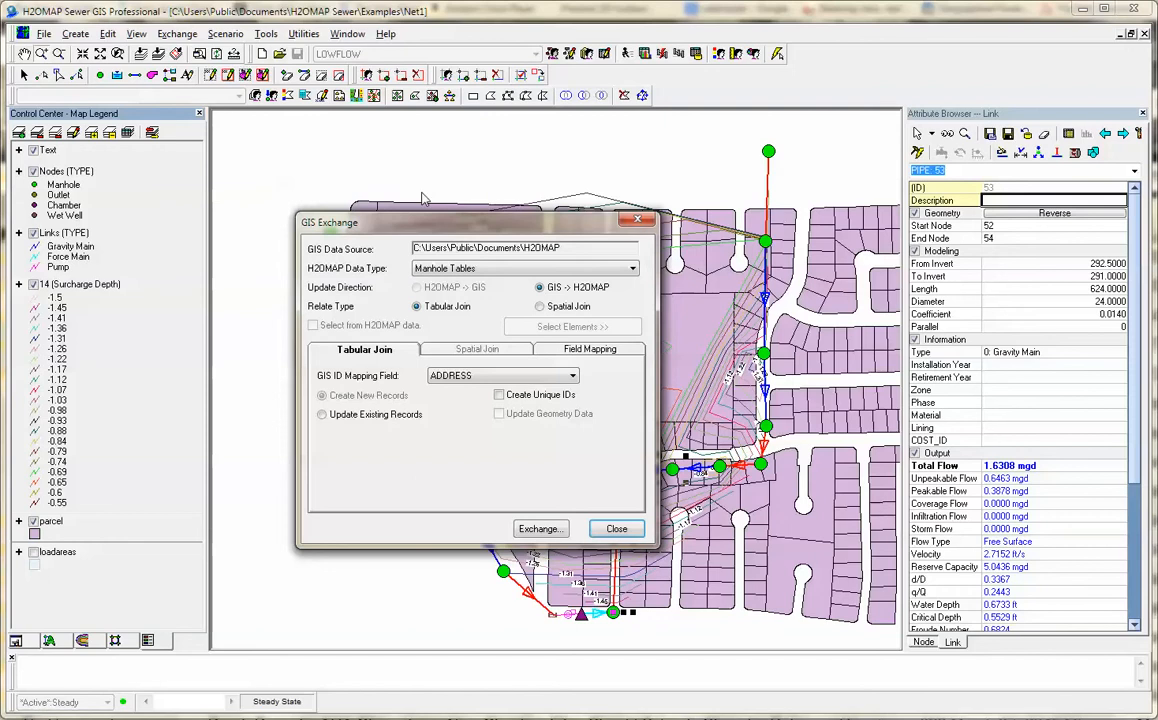
{"action": "left_click_drag", "start_coordinate": [420, 218], "coordinate": [310, 232]}
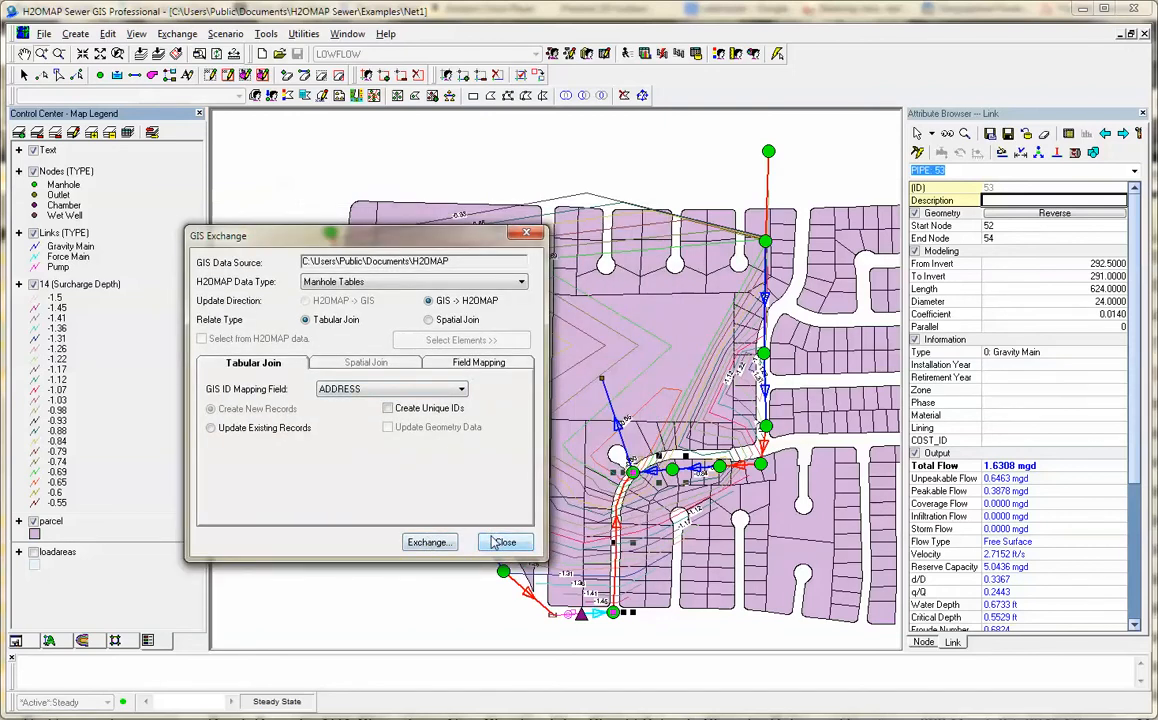
{"action": "left_click", "coordinate": [472, 363]}
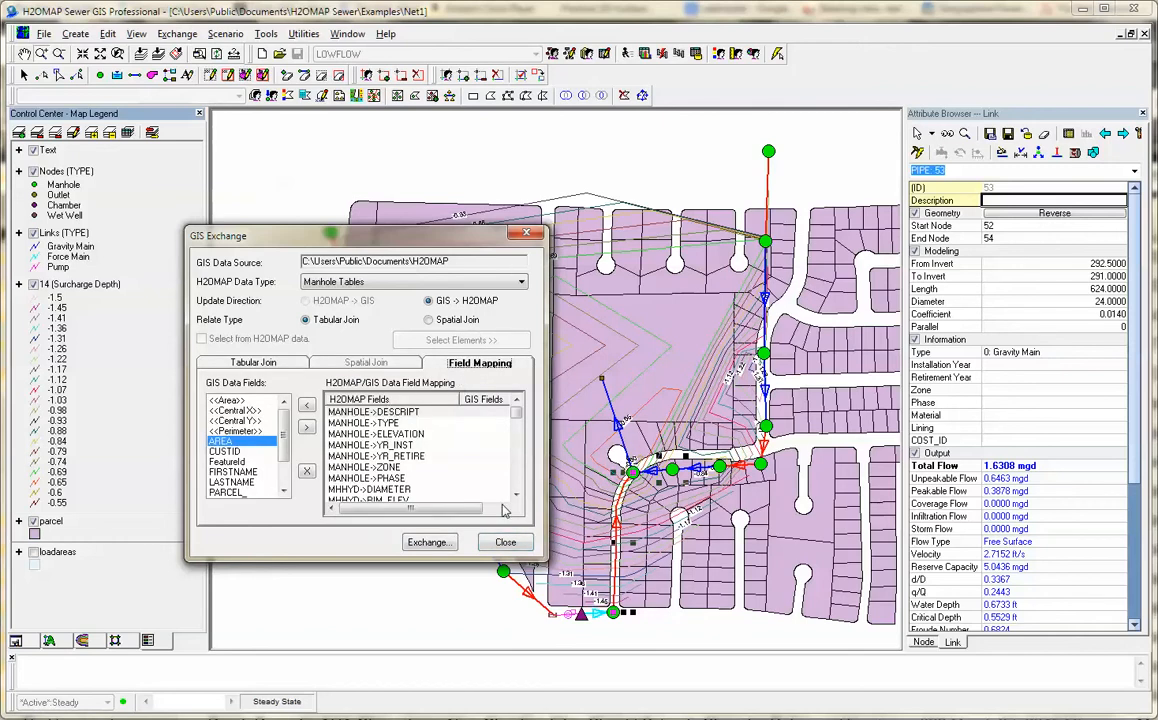
{"action": "left_click", "coordinate": [505, 542]}
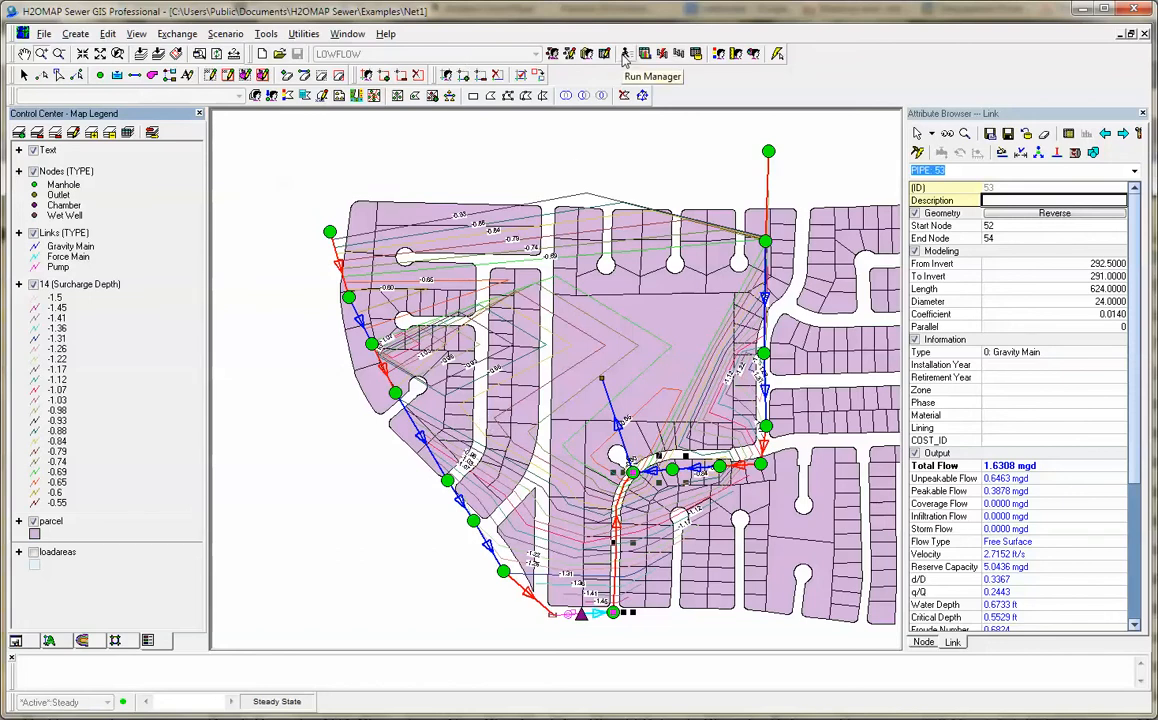
- Run the extended period simulation (EPS / Dynamic) with the BASE options and close the Run Manager
{"action": "left_click", "coordinate": [624, 54]}
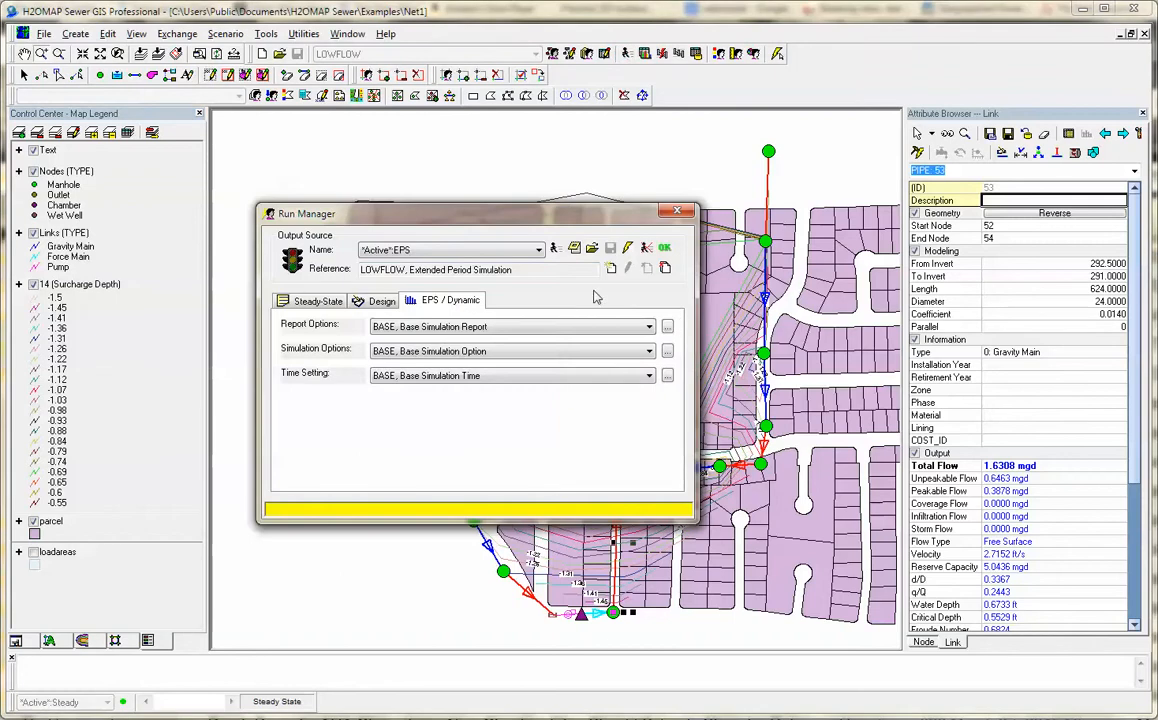
{"action": "left_click", "coordinate": [556, 250]}
{"action": "left_click", "coordinate": [677, 212]}
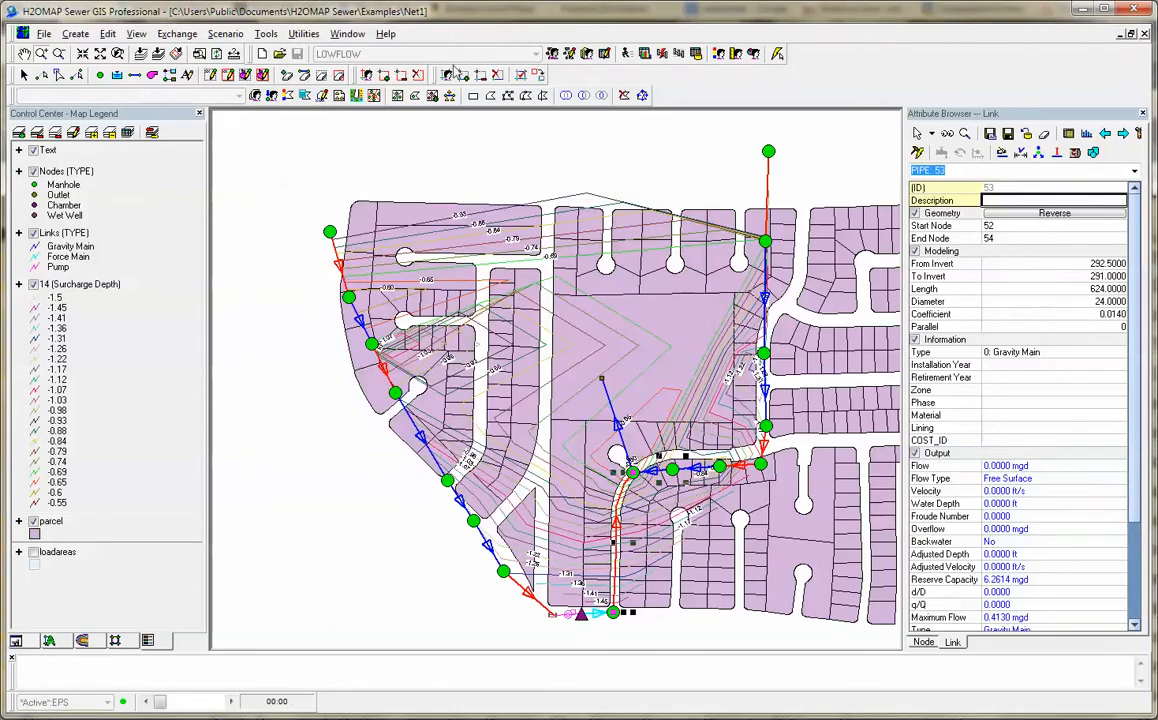
- Create a Static Gravity Main Report from the *Active*:Steady output and examine its flow columns
{"action": "left_click", "coordinate": [645, 55]}
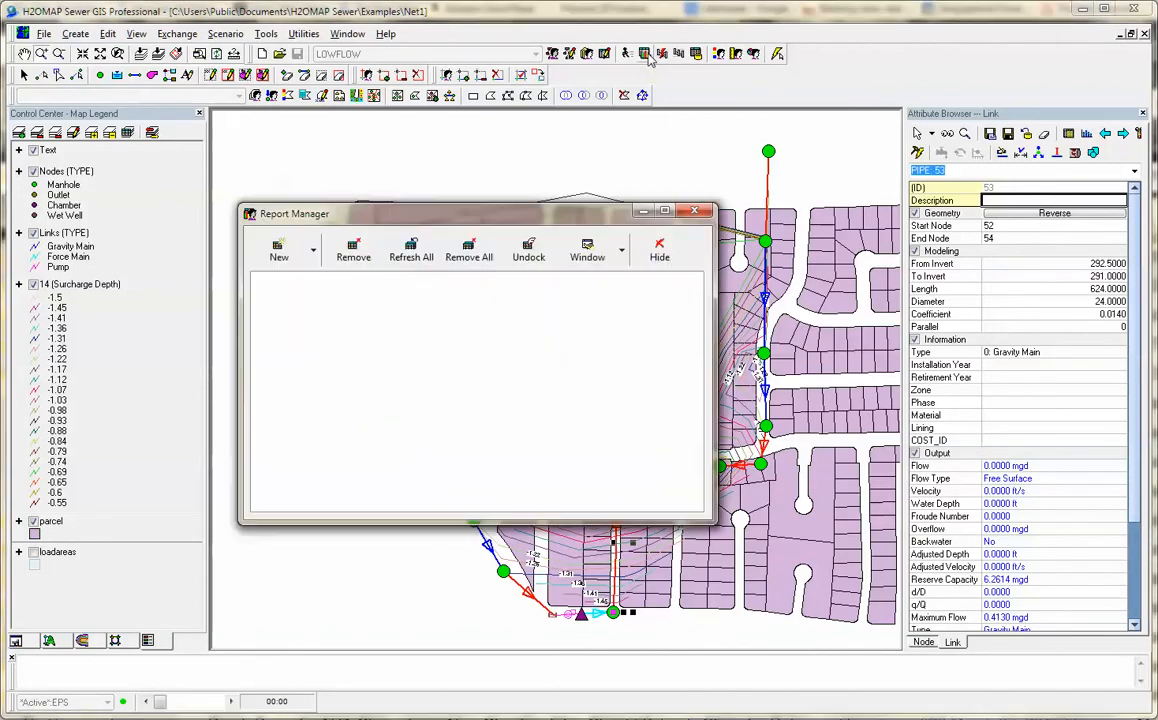
{"action": "left_click", "coordinate": [281, 255]}
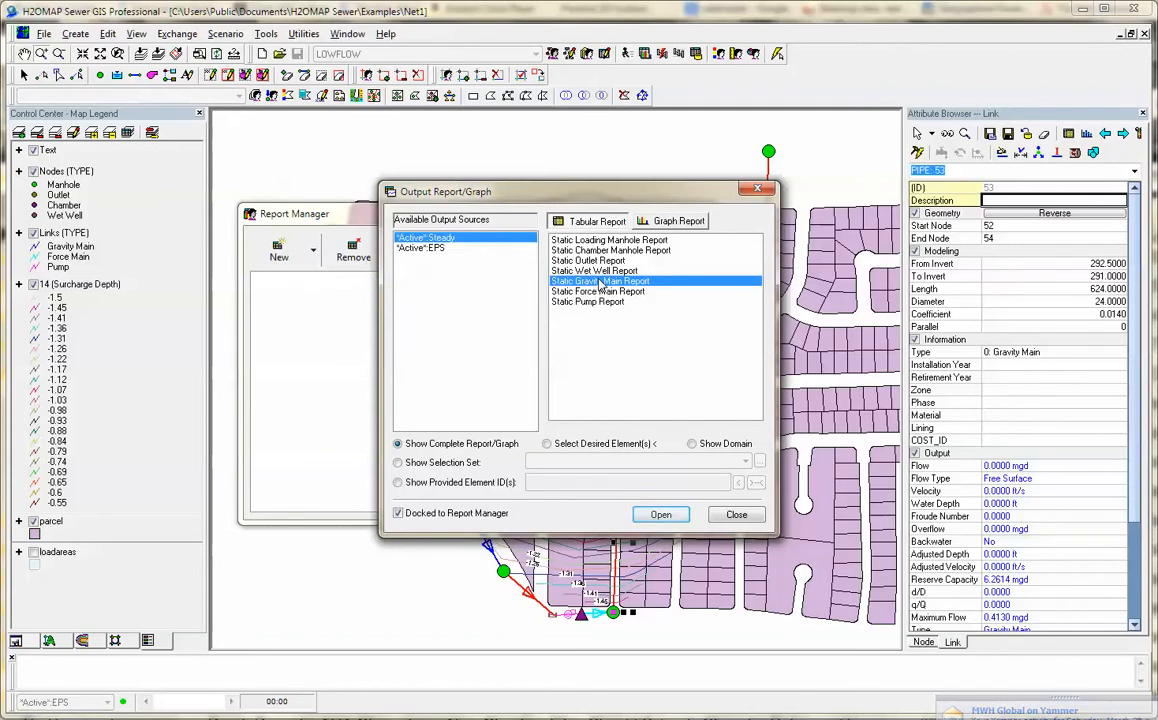
{"action": "key", "text": "Return"}
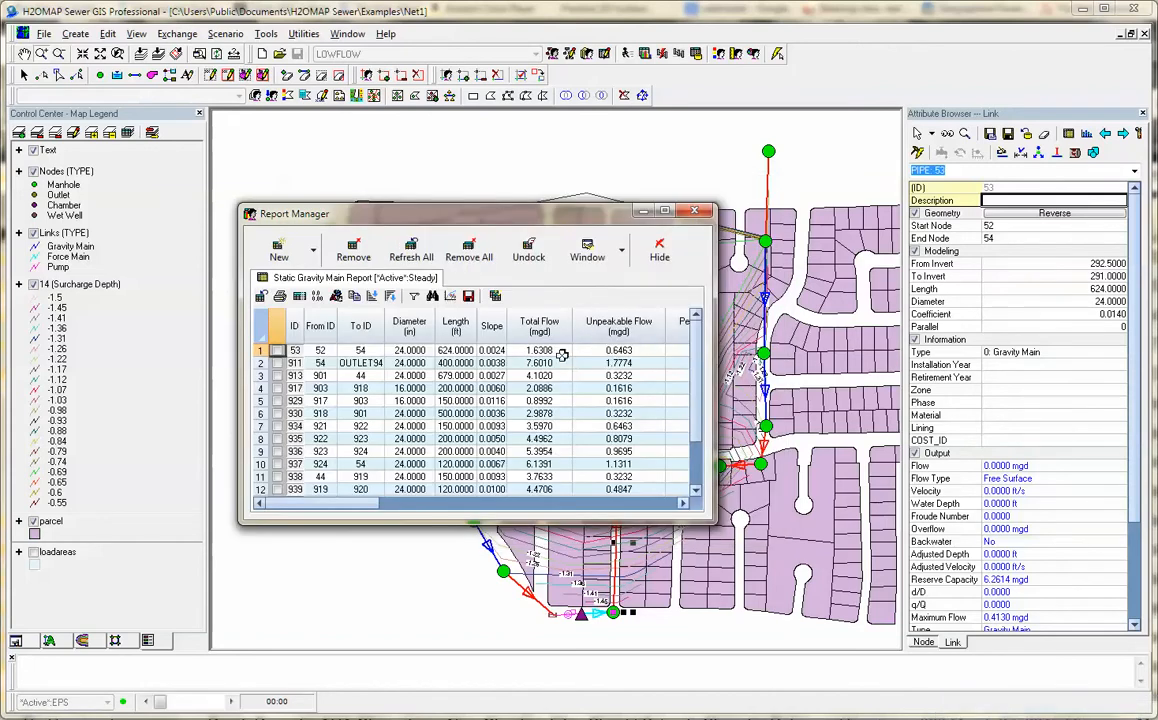
{"action": "scroll", "coordinate": [620, 460], "scroll_direction": "right", "scroll_amount": 3}
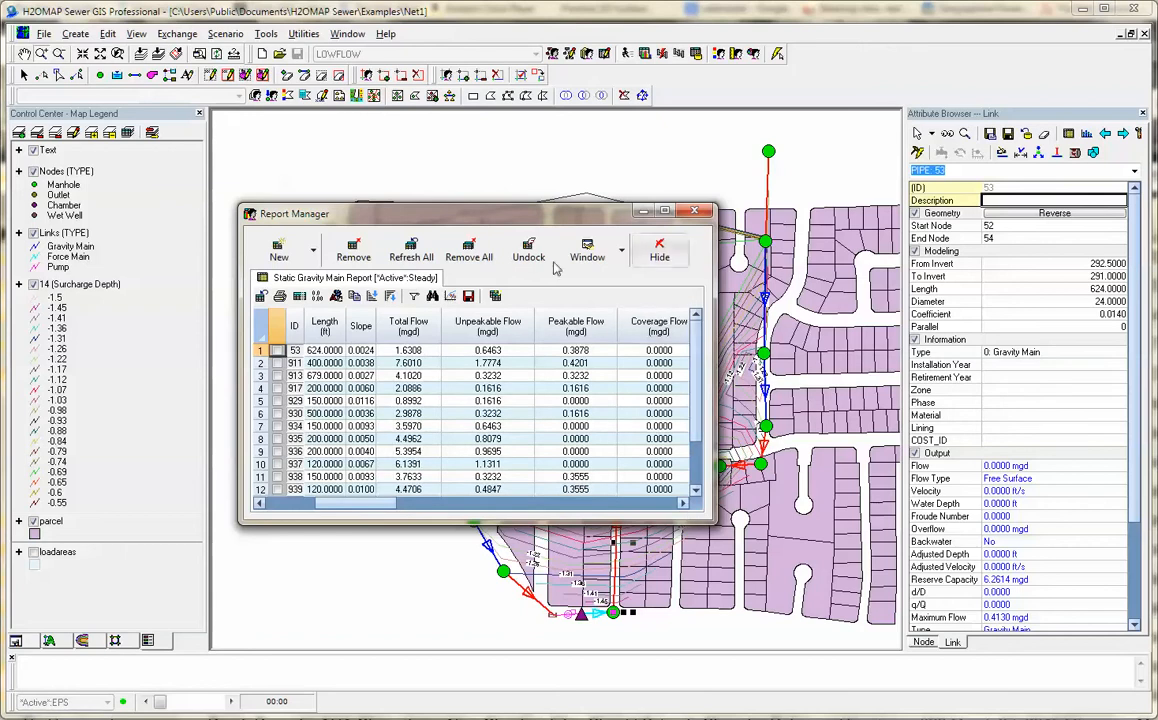
- Try to open a Group Gravity Main Graph from the *Active*:EPS output source
{"action": "left_click", "coordinate": [279, 248]}
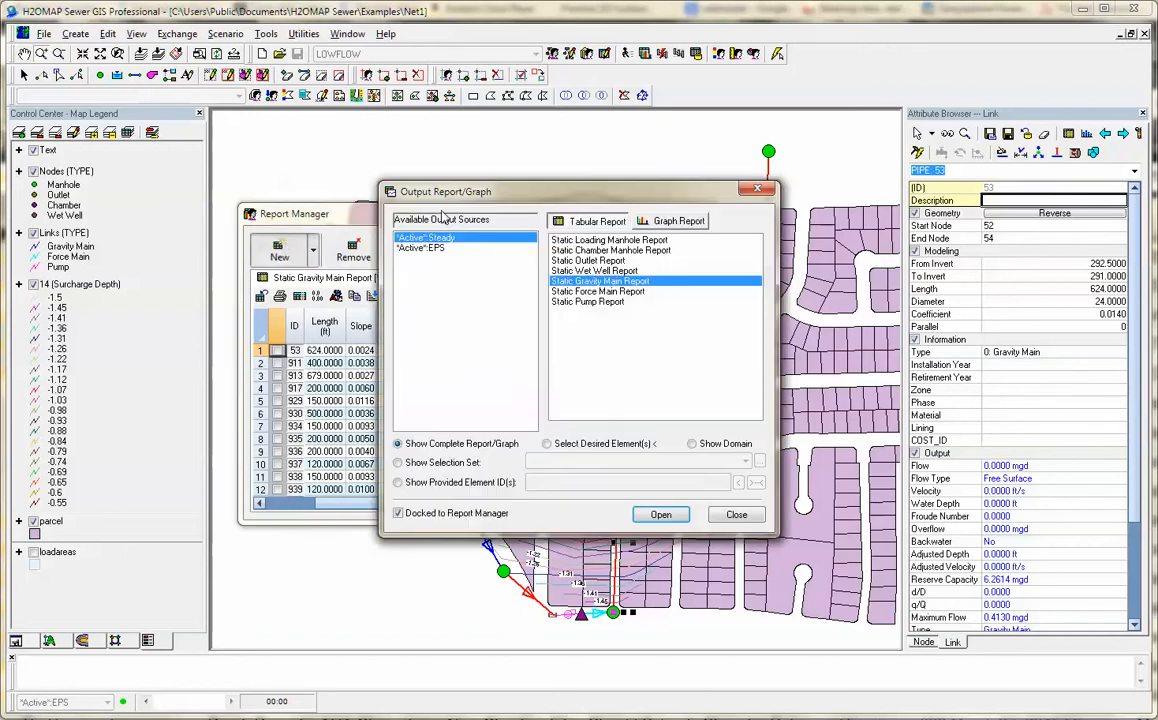
{"action": "left_click", "coordinate": [668, 221]}
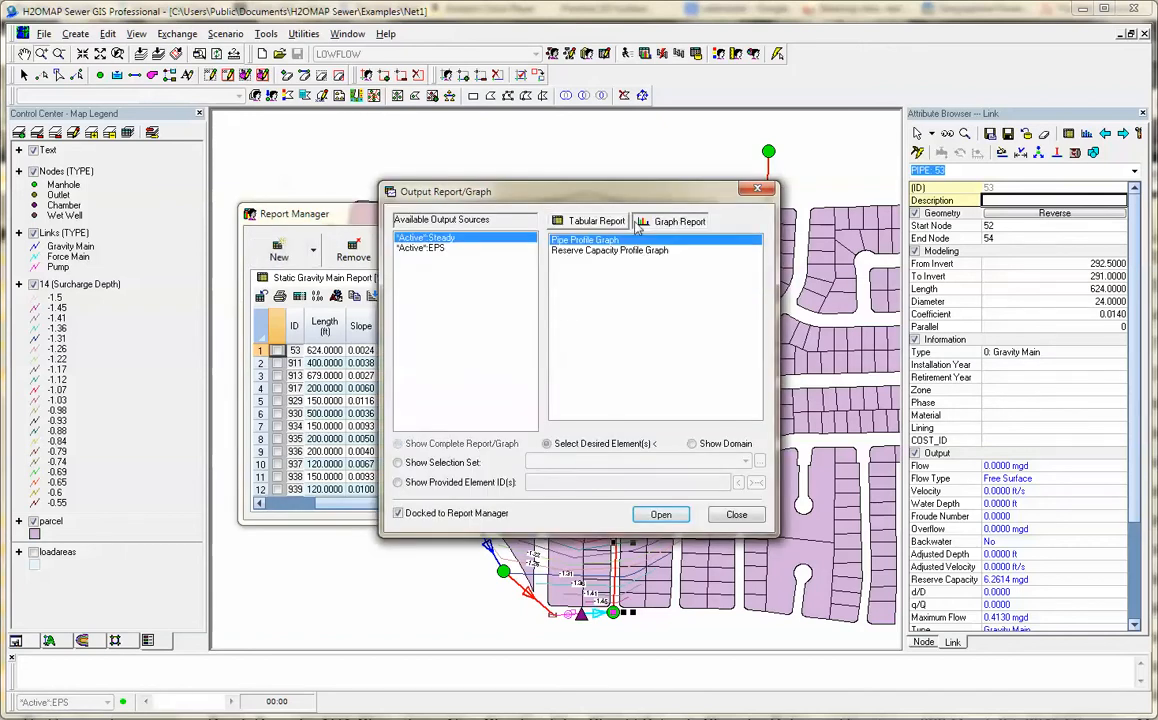
{"action": "left_click", "coordinate": [418, 247]}
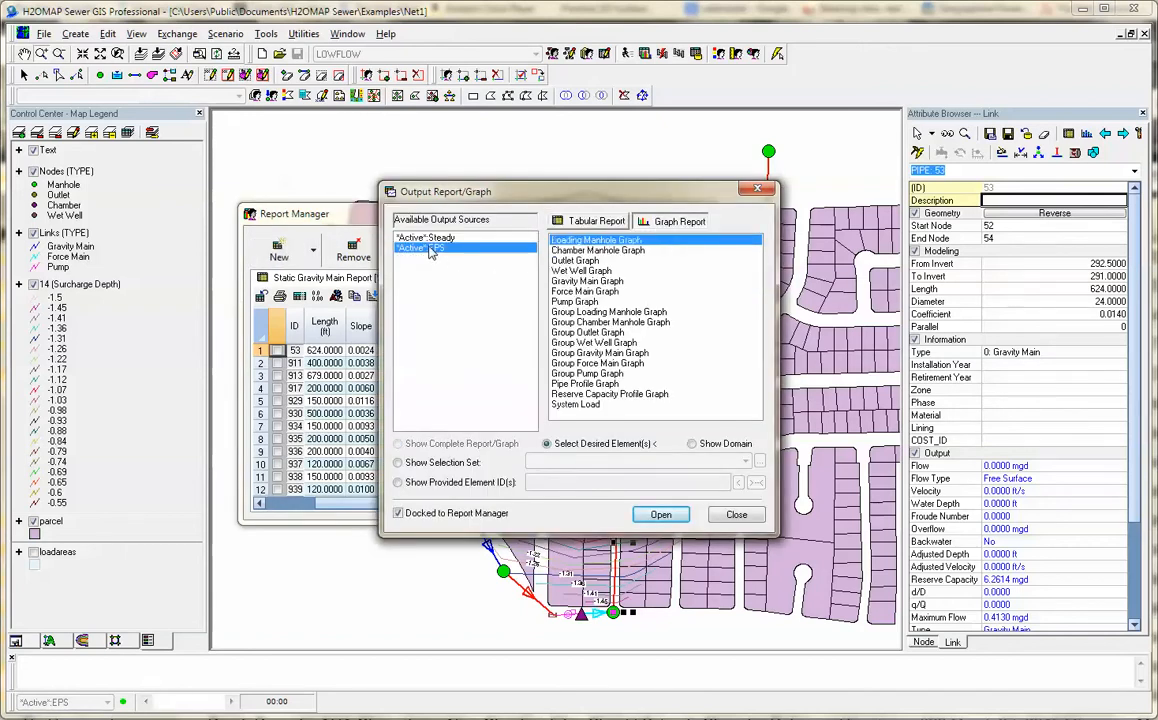
{"action": "double_click", "coordinate": [597, 355]}
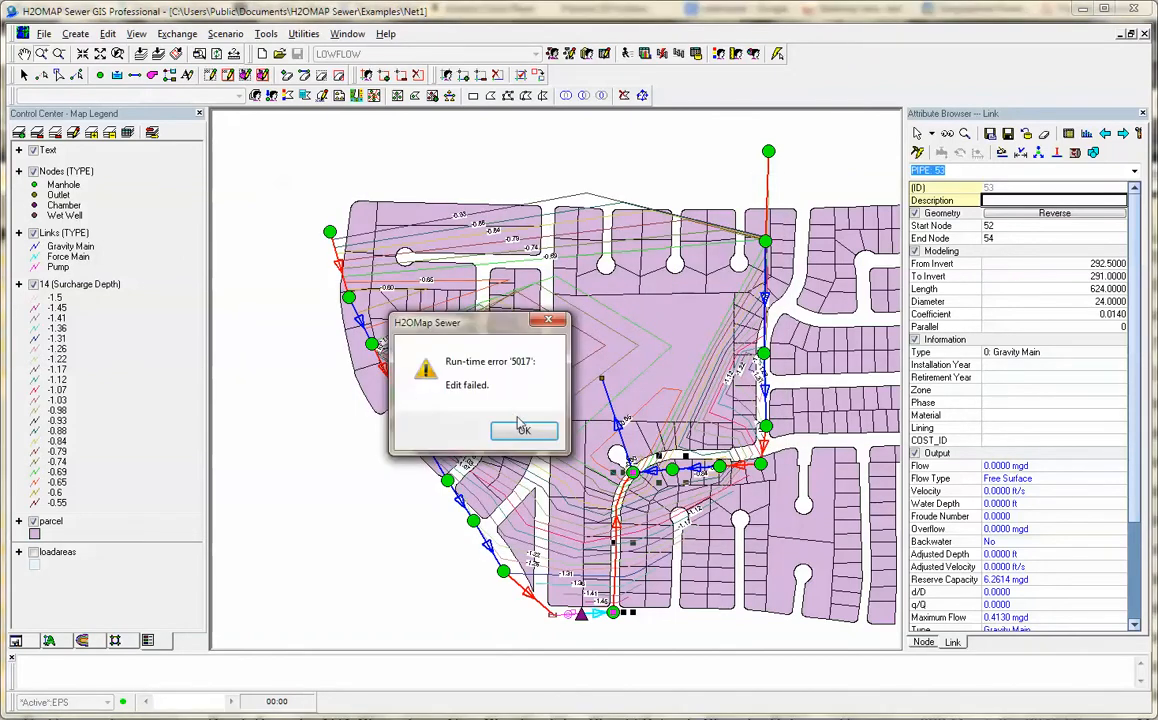
- Dismiss the run-time error and cancel the Windows solution checks for the stopped program
{"action": "left_click", "coordinate": [522, 429]}
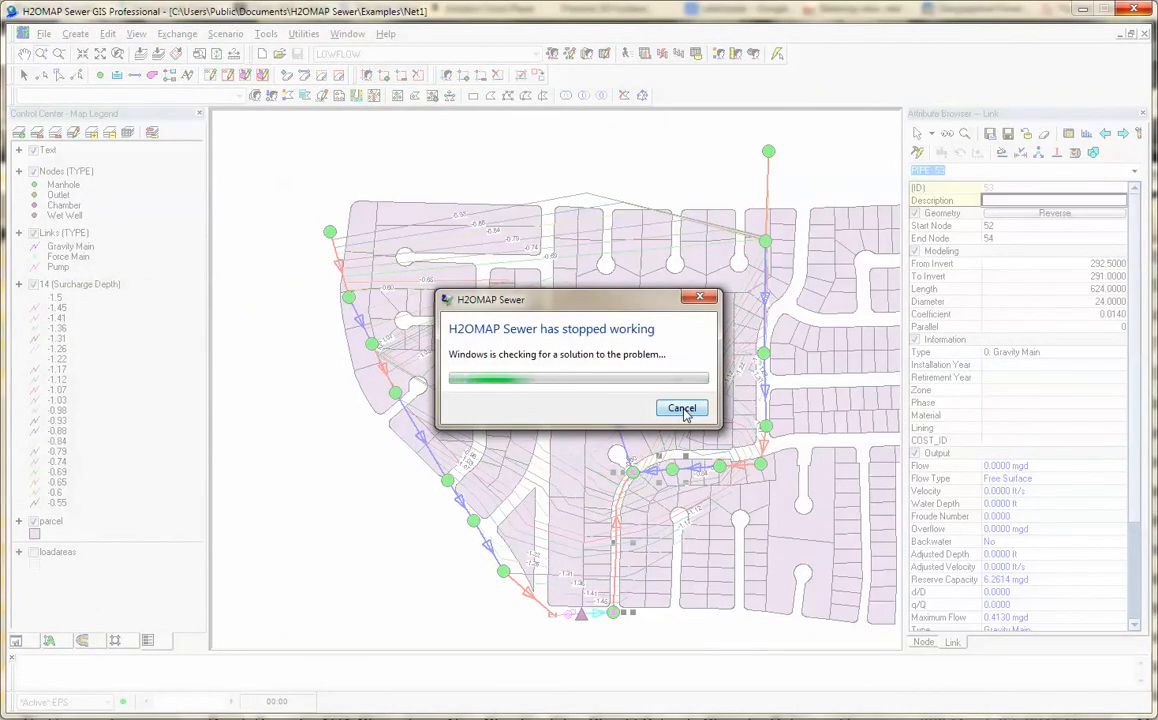
{"action": "left_click", "coordinate": [683, 409]}
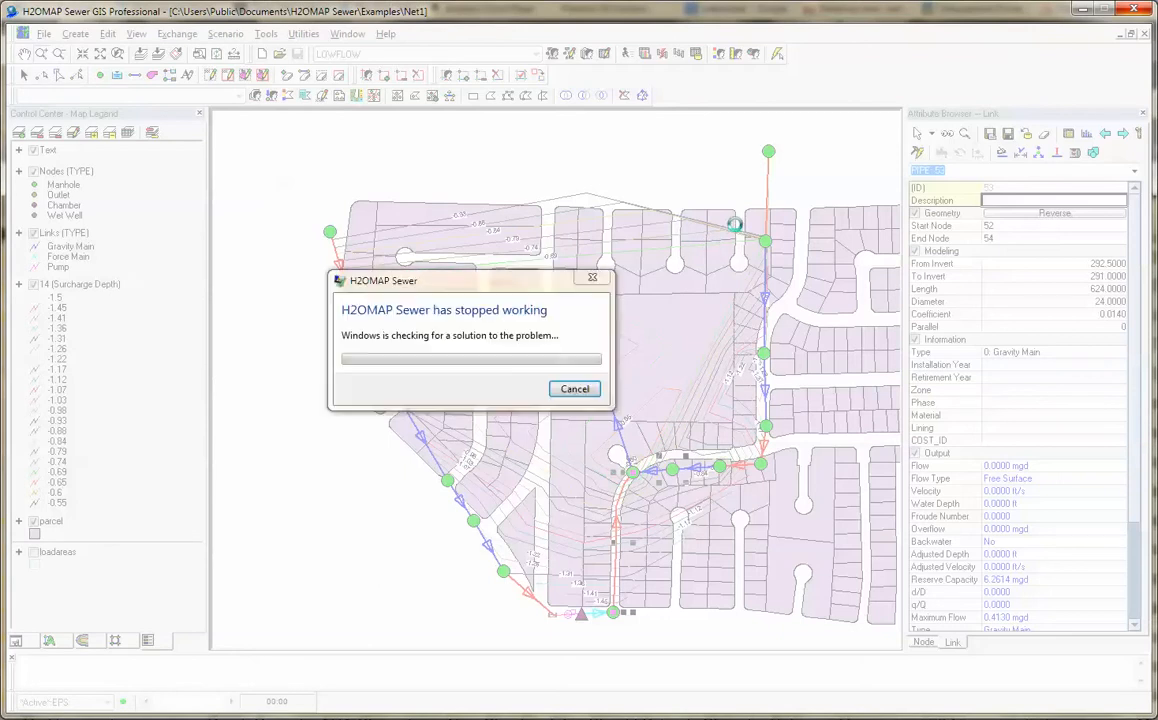
{"action": "left_click", "coordinate": [574, 388]}
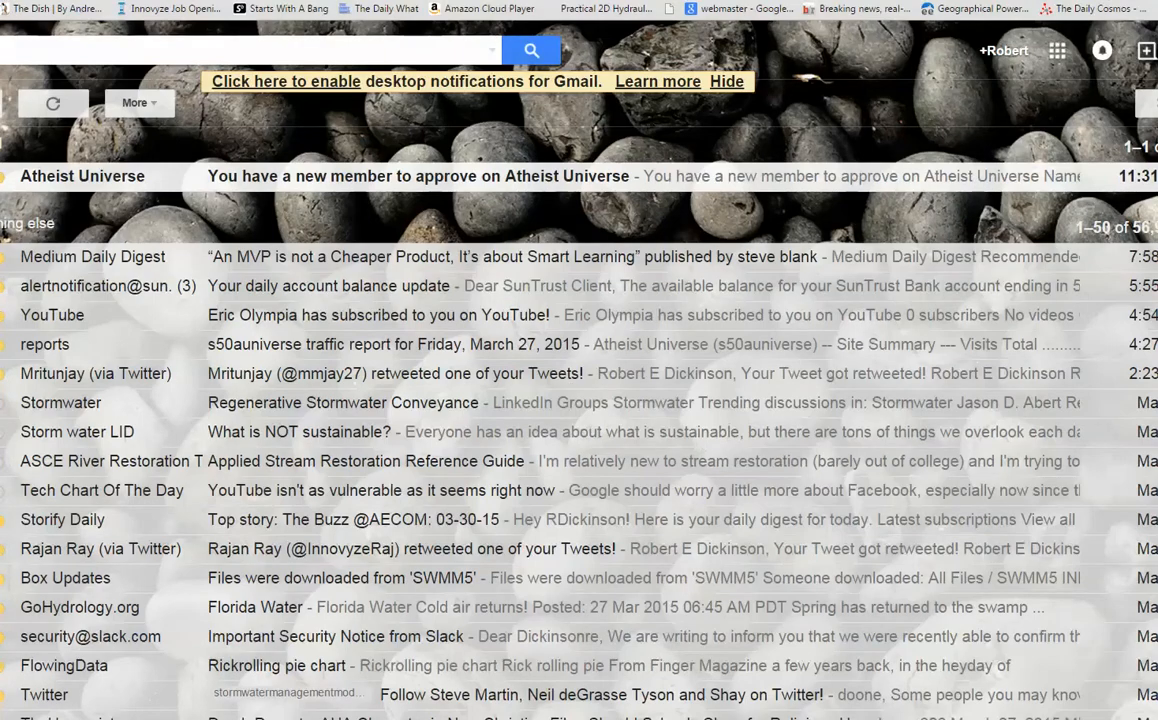
- Relaunch H2OMAP Sewer with the Net1 project and claim the detected editing session
{"action": "key", "text": "super"}
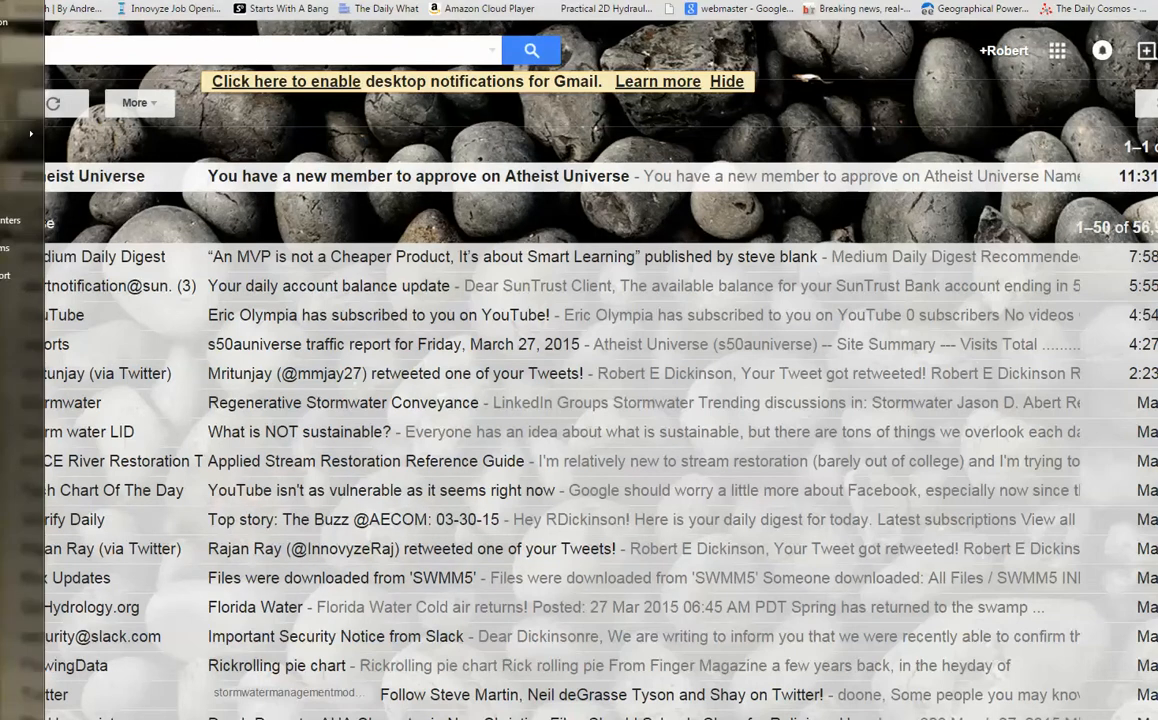
{"action": "mouse_move", "coordinate": [0, 30]}
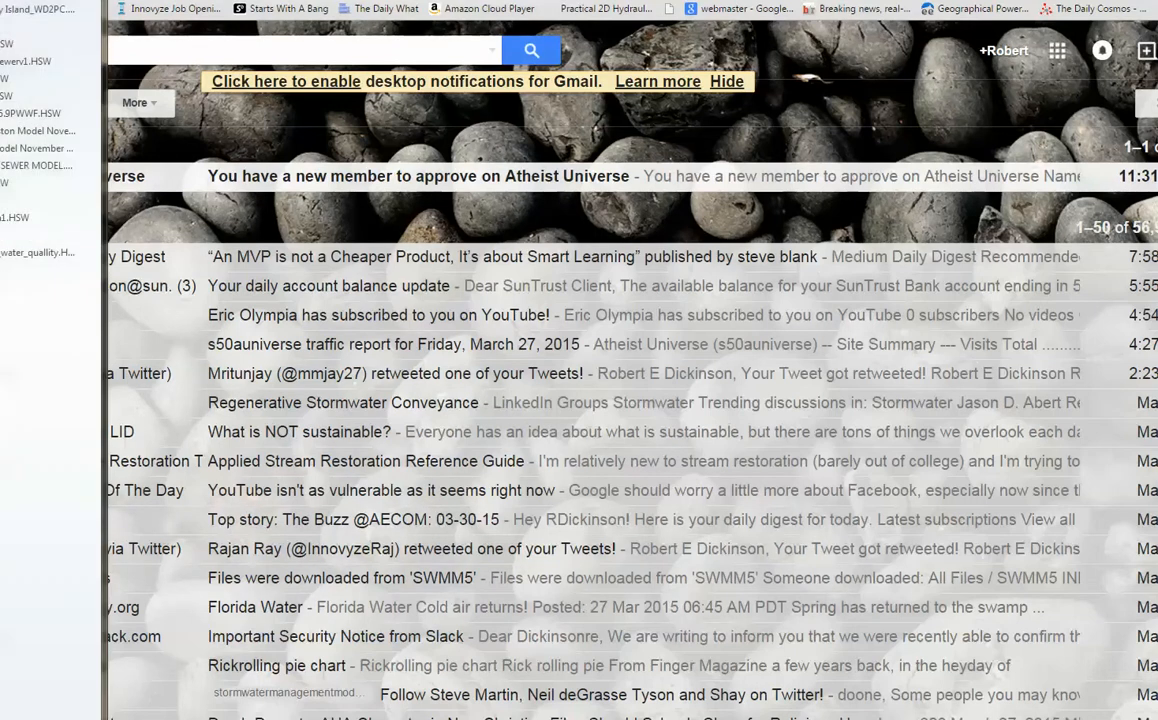
{"action": "left_click", "coordinate": [36, 9]}
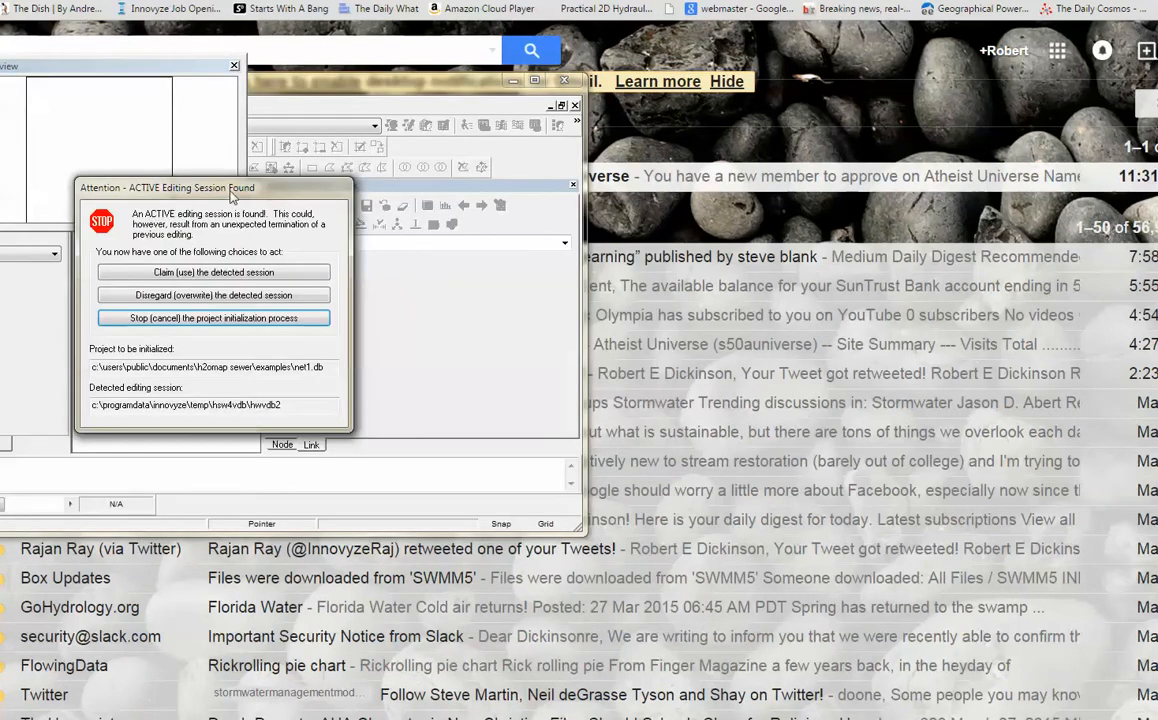
{"action": "left_click", "coordinate": [205, 276]}
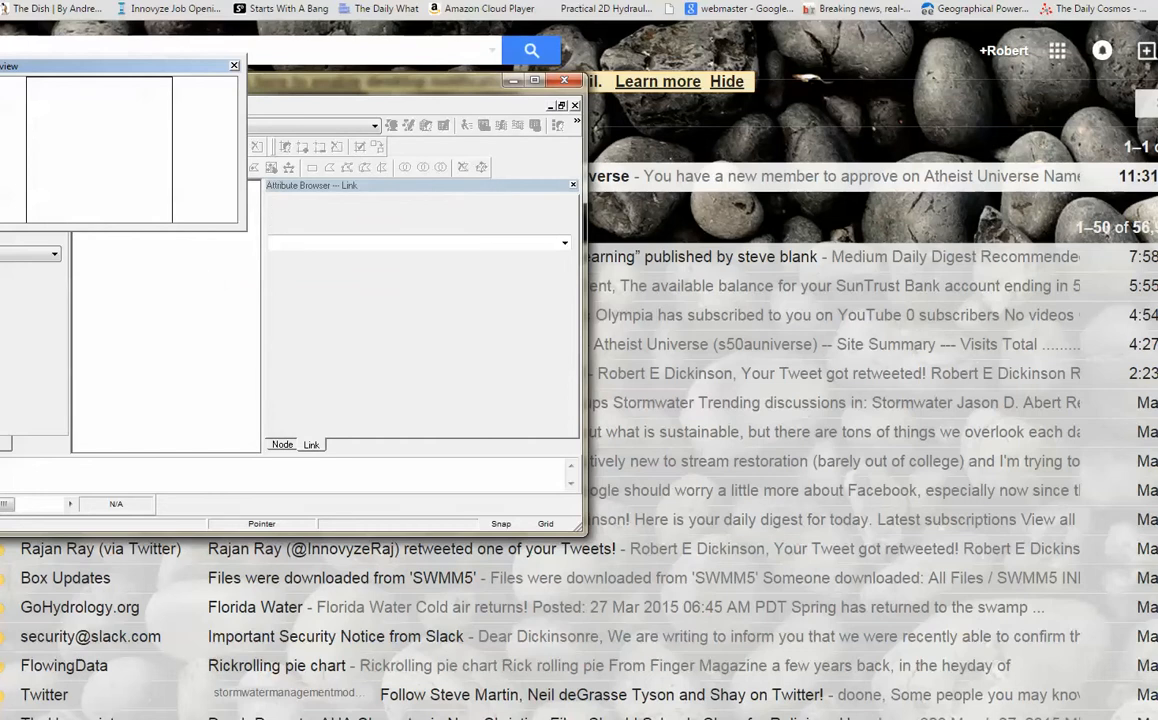
- Enlarge the H2OMAP Sewer window to fill the screen and move the Map Overview away from the Control Center
{"action": "left_click_drag", "start_coordinate": [20, 71], "coordinate": [94, 10]}
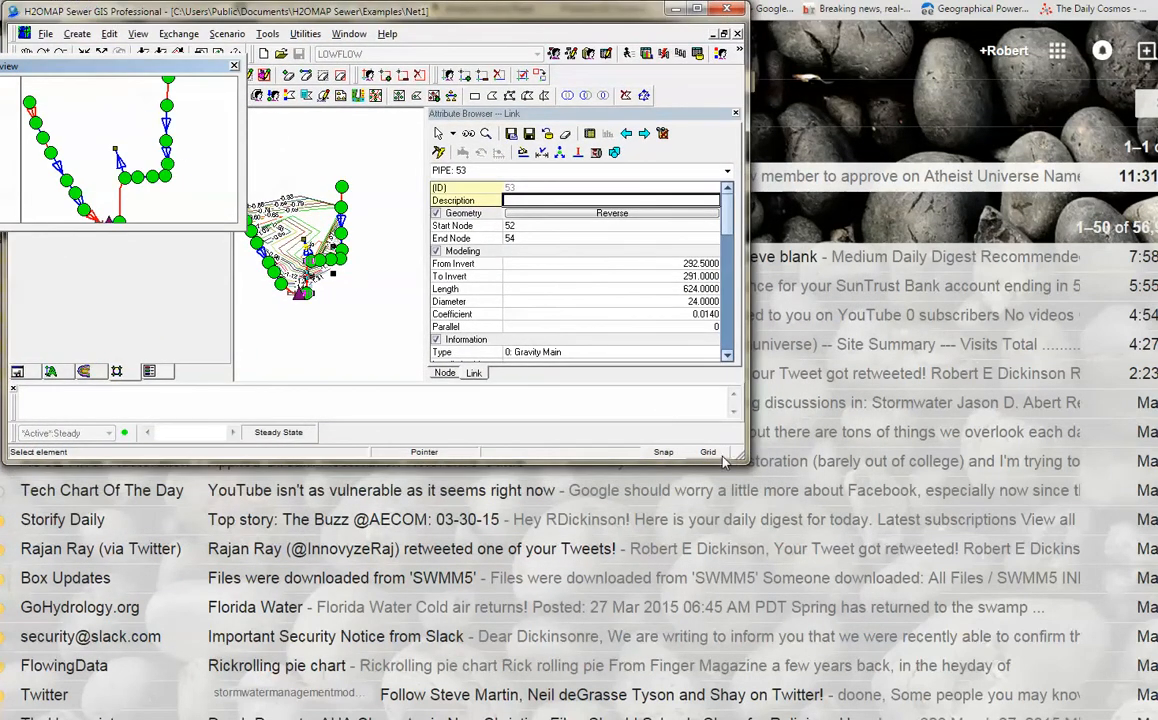
{"action": "left_click_drag", "start_coordinate": [747, 461], "coordinate": [1157, 718]}
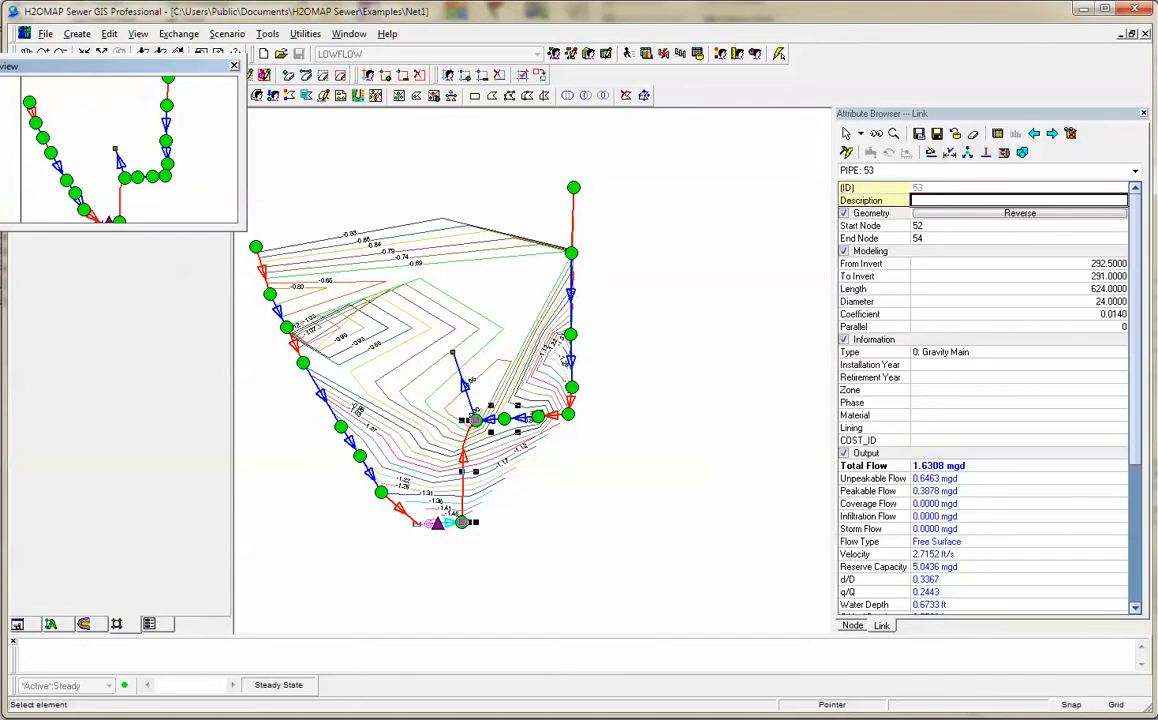
{"action": "left_click_drag", "start_coordinate": [122, 70], "coordinate": [730, 462]}
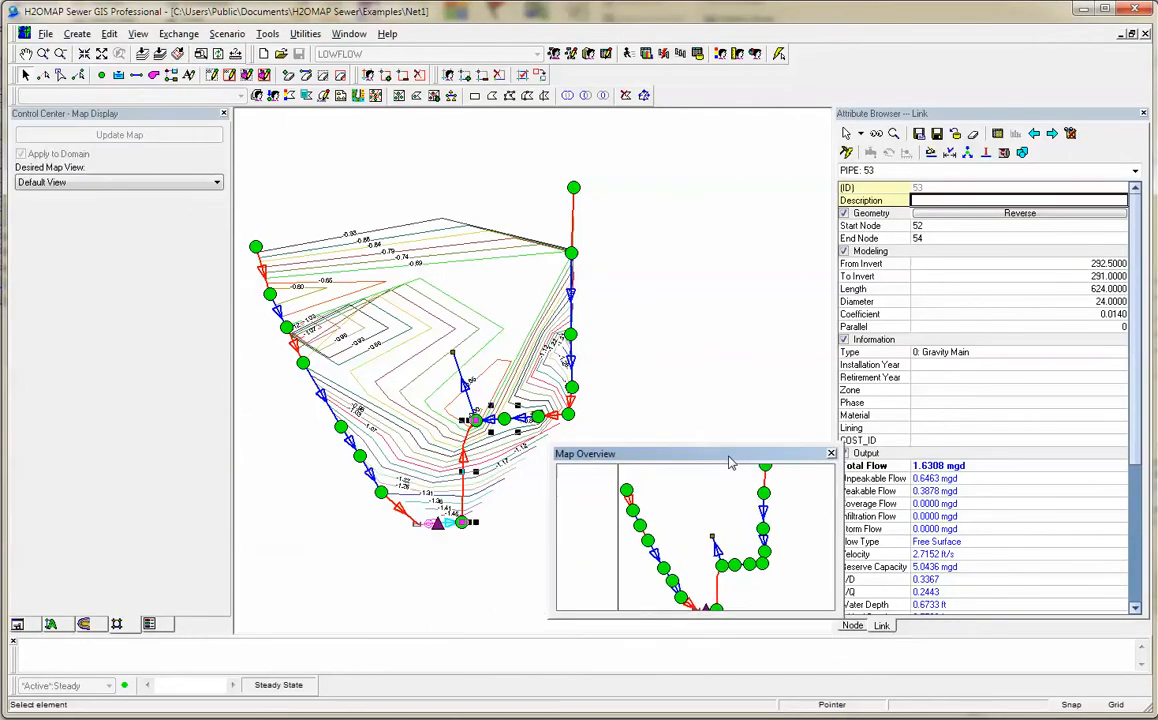
- Compare the Map Legend and Map Display views in the Control Center, ending on the Map Legend
{"action": "left_click", "coordinate": [149, 624]}
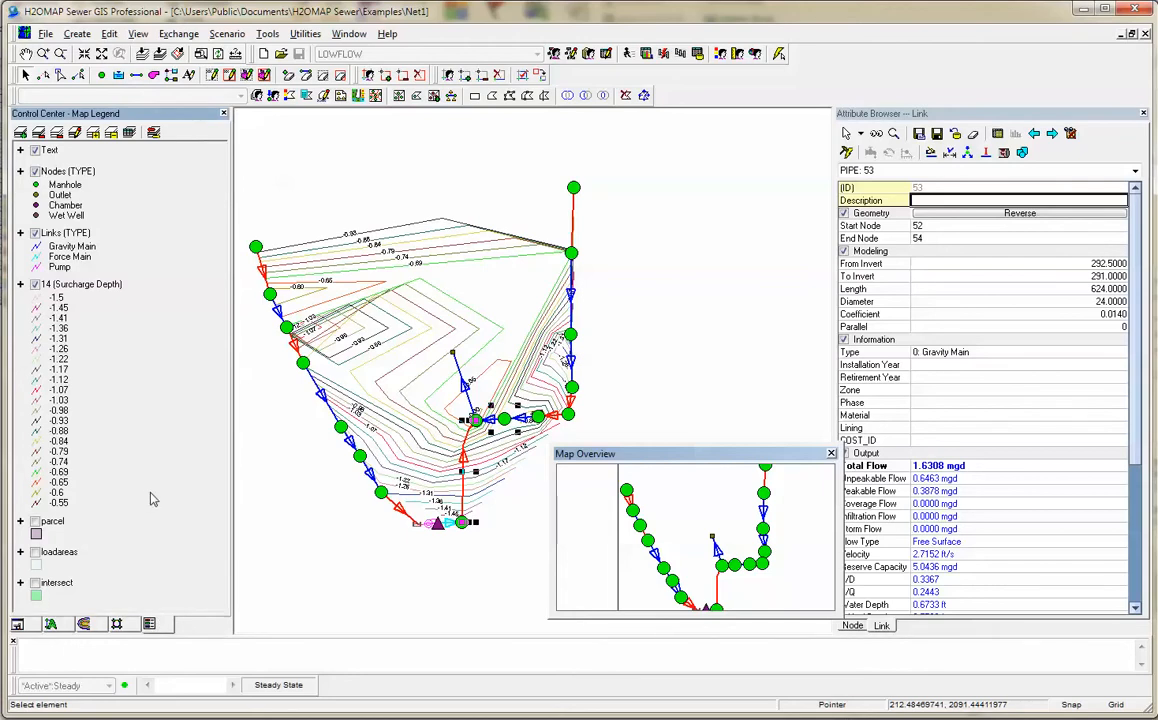
{"action": "left_click", "coordinate": [116, 624]}
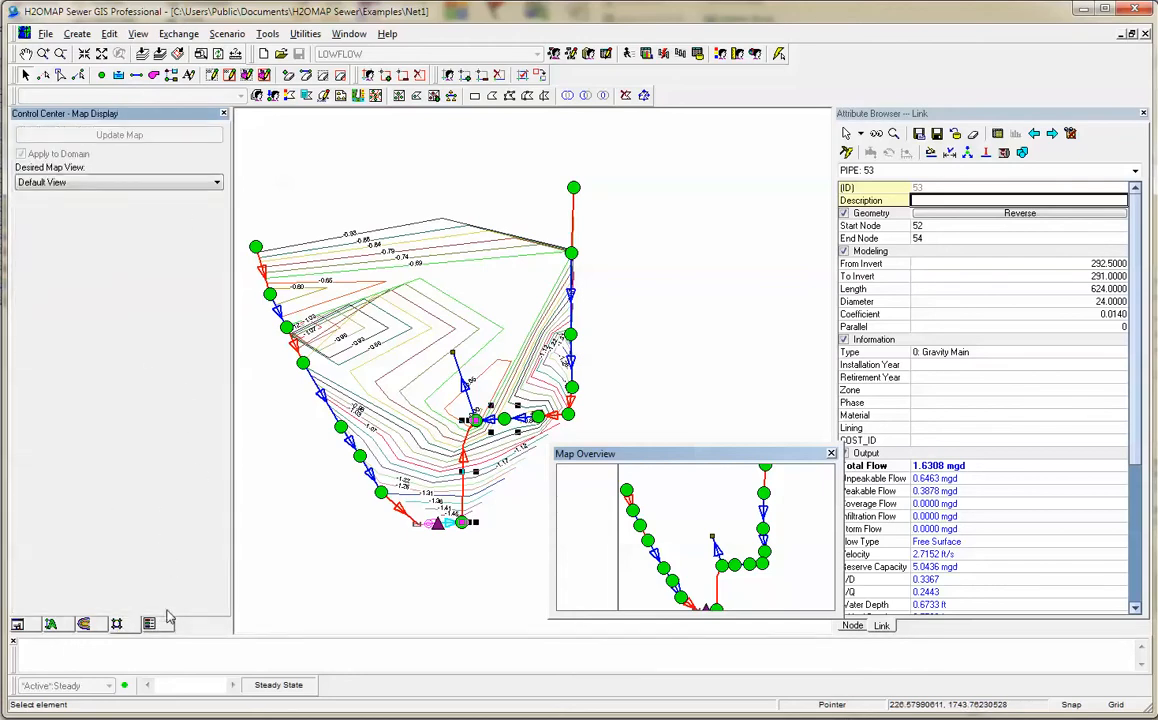
{"action": "left_click", "coordinate": [149, 624]}
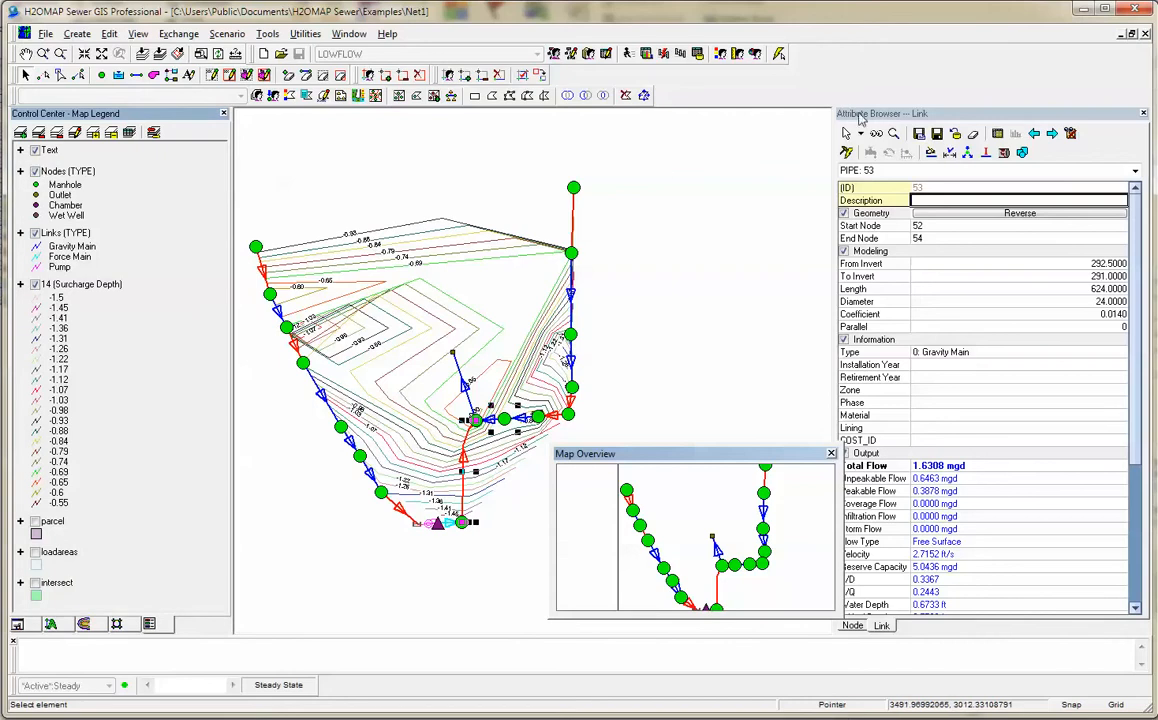
- View the attributes of manhole 927 at the network's northern end and of its adjoining pipe 941
{"action": "left_click_drag", "start_coordinate": [503, 157], "coordinate": [594, 212]}
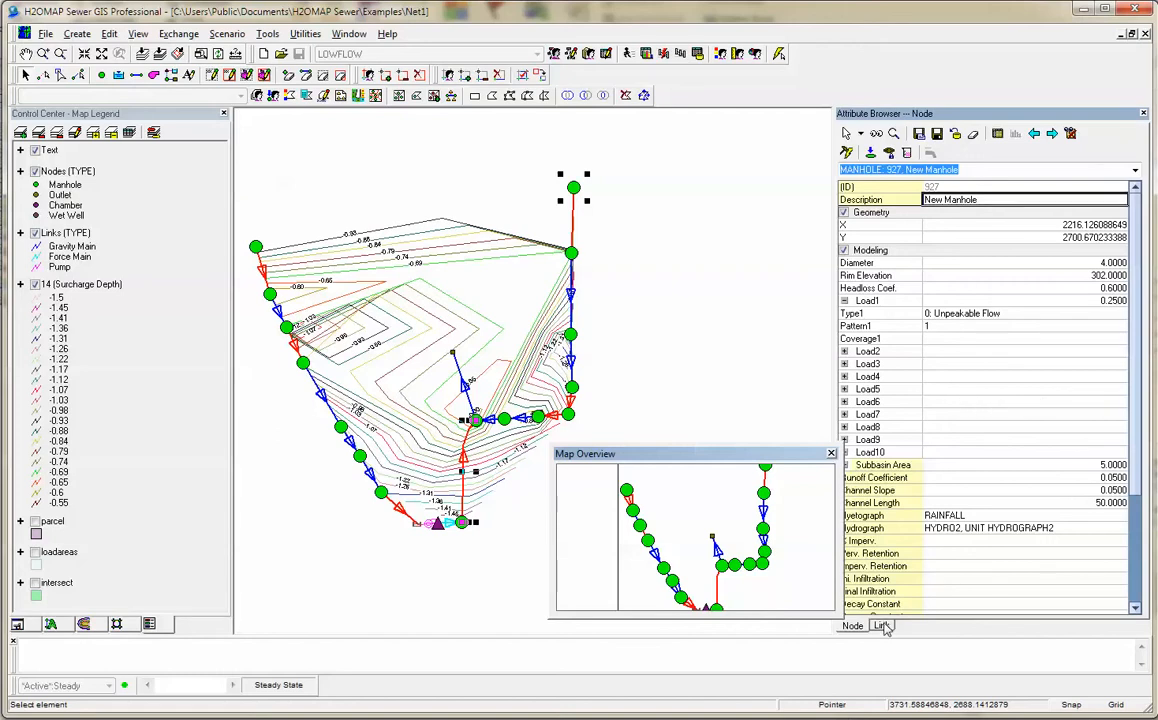
{"action": "left_click", "coordinate": [575, 236]}
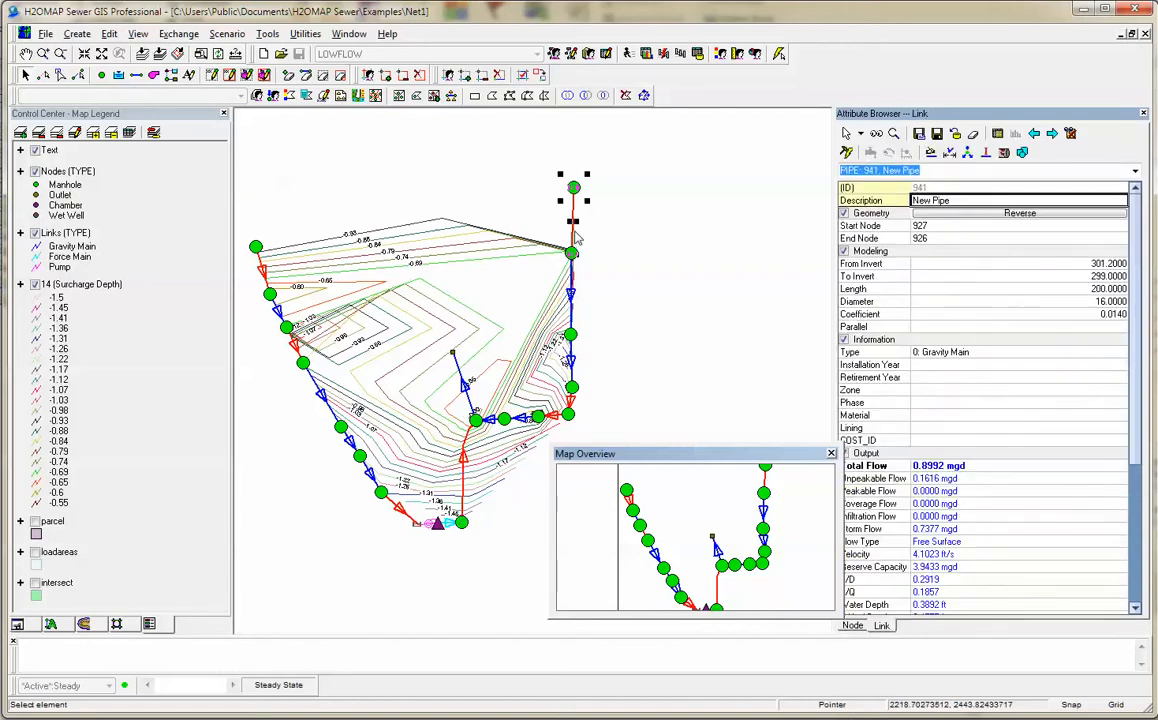
- In the EPS simulation options, enable Advanced Forcemain Network Support and set maximum segments to 100, minimum travel distance to 10 and accuracy to 0.0001
{"action": "left_click", "coordinate": [624, 55]}
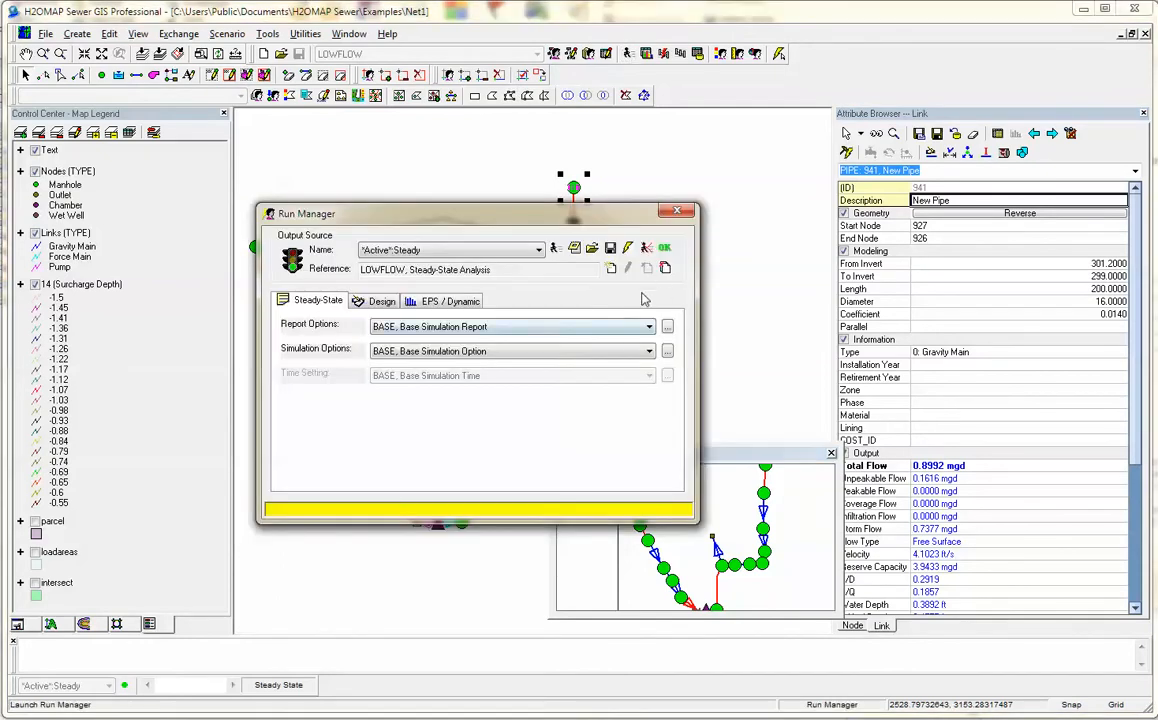
{"action": "left_click", "coordinate": [452, 301]}
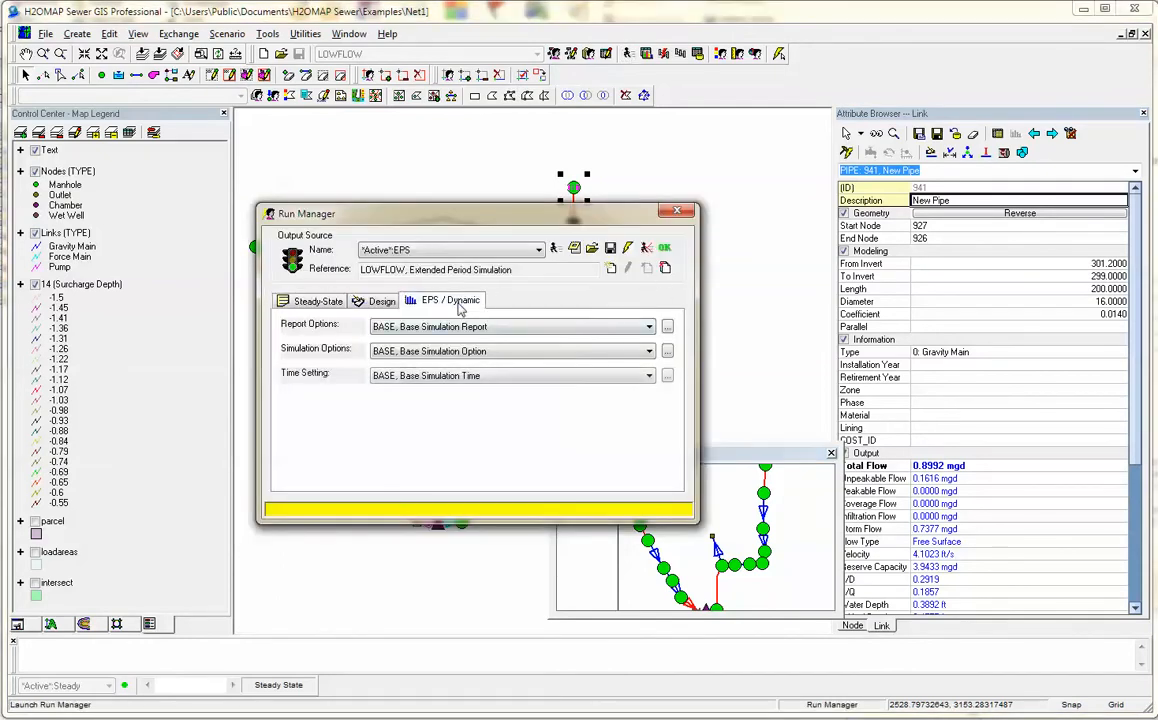
{"action": "left_click", "coordinate": [667, 353]}
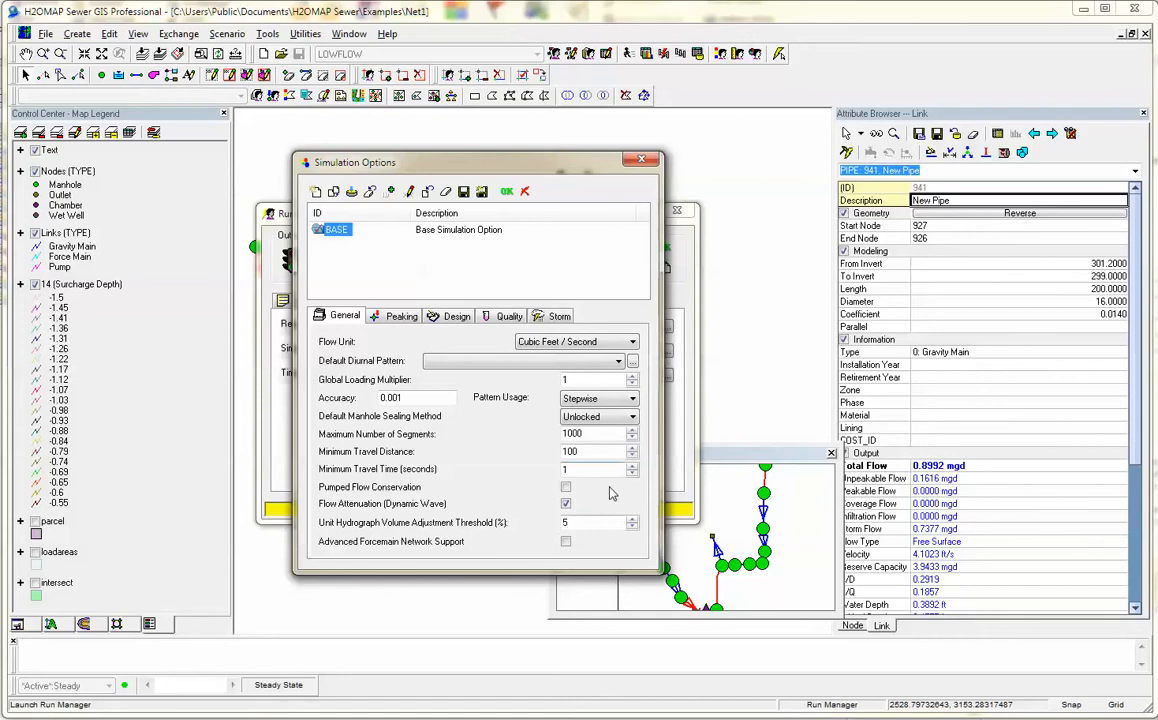
{"action": "left_click", "coordinate": [566, 543]}
{"action": "left_click_drag", "start_coordinate": [594, 433], "coordinate": [548, 440]}
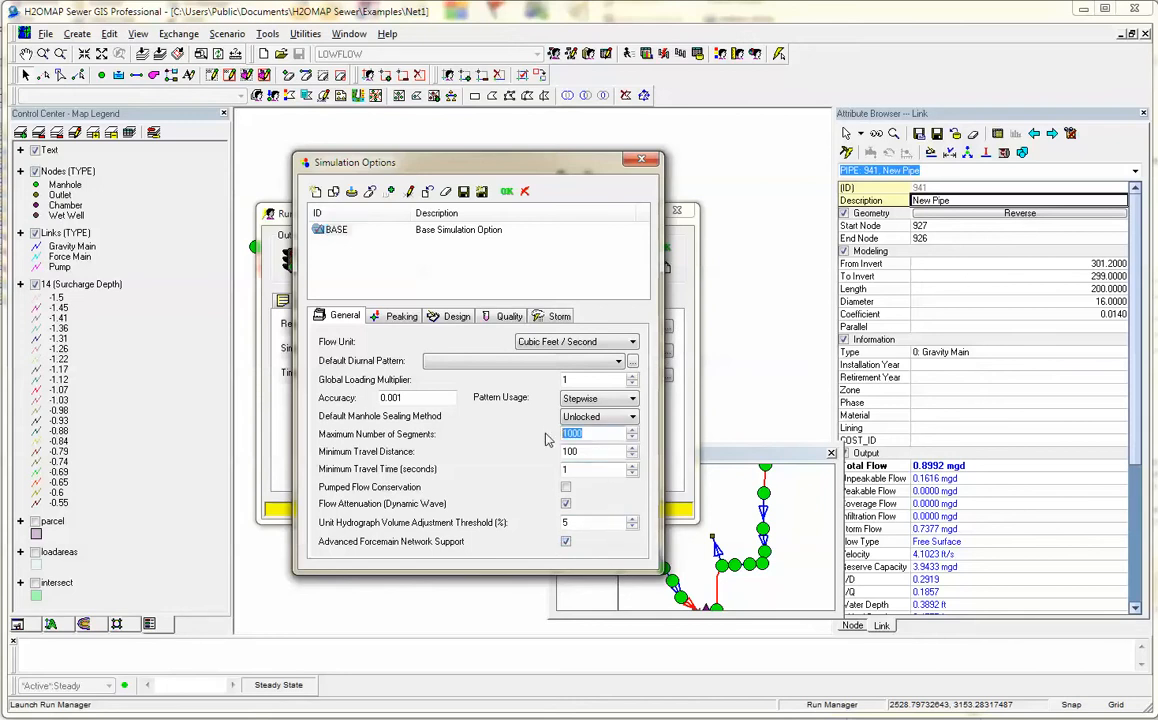
{"action": "type", "text": "1"}
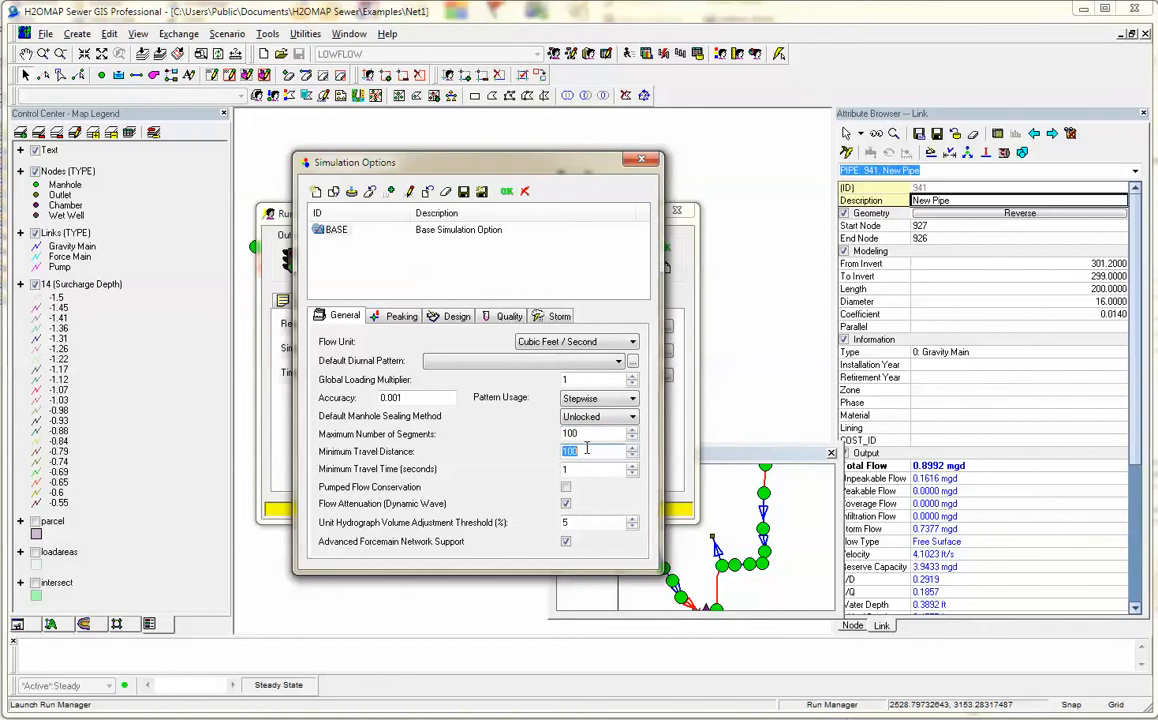
{"action": "type", "text": "1"}
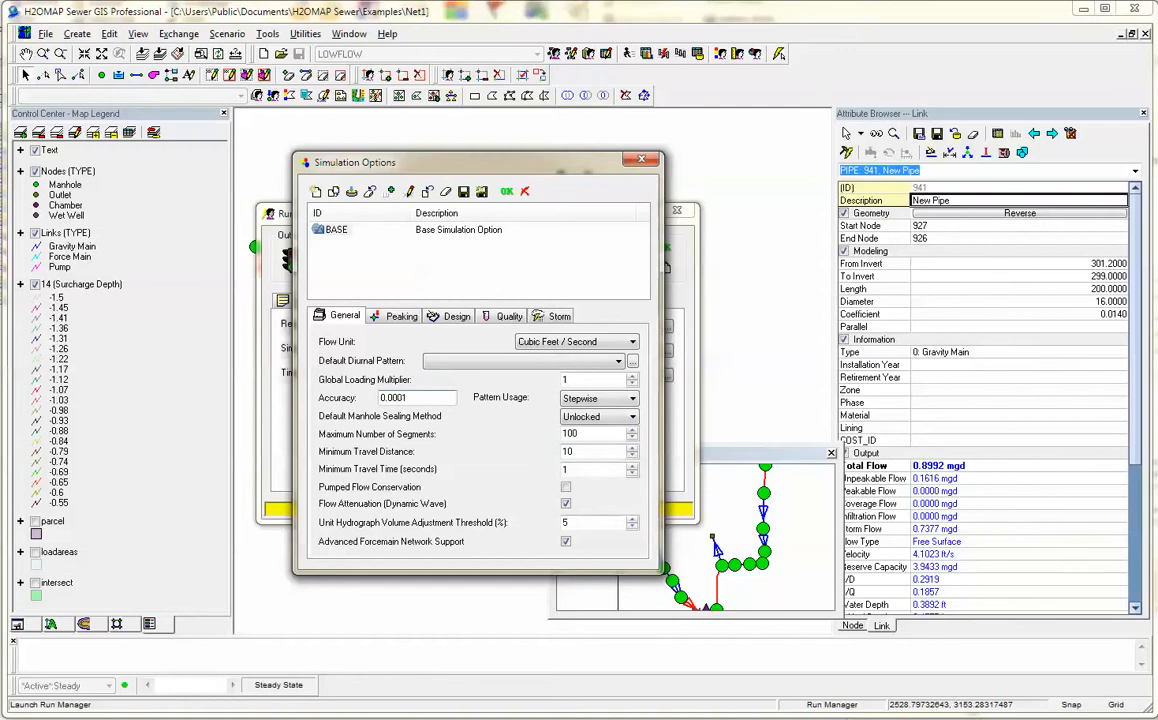
{"action": "left_click", "coordinate": [506, 192]}
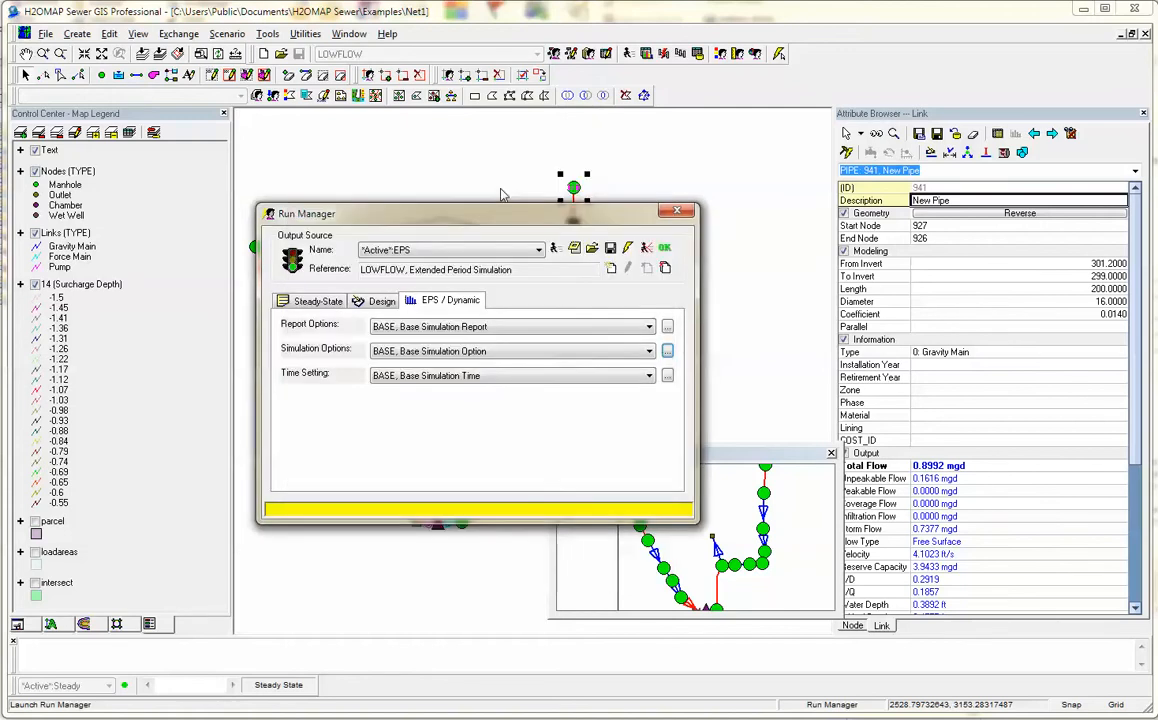
- Run the extended period simulation and review its text report down to the mass balance calculation, closing the report and Run Manager
{"action": "left_click", "coordinate": [557, 249]}
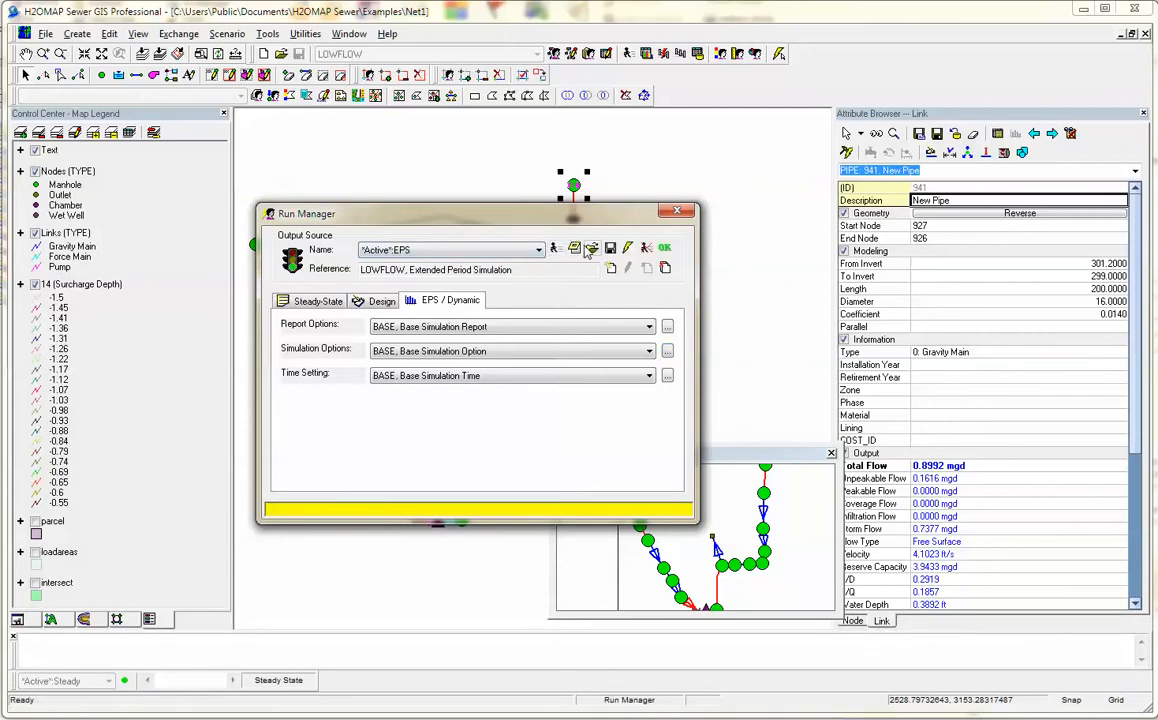
{"action": "left_click", "coordinate": [578, 249]}
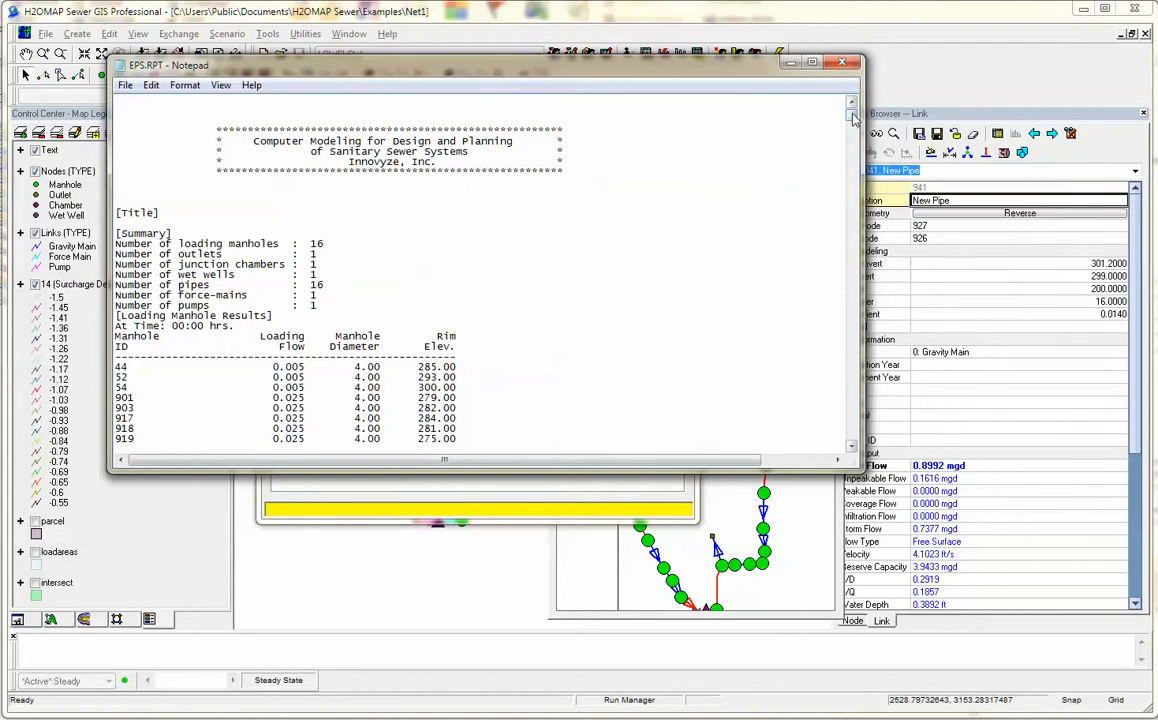
{"action": "left_click_drag", "start_coordinate": [851, 116], "coordinate": [852, 447]}
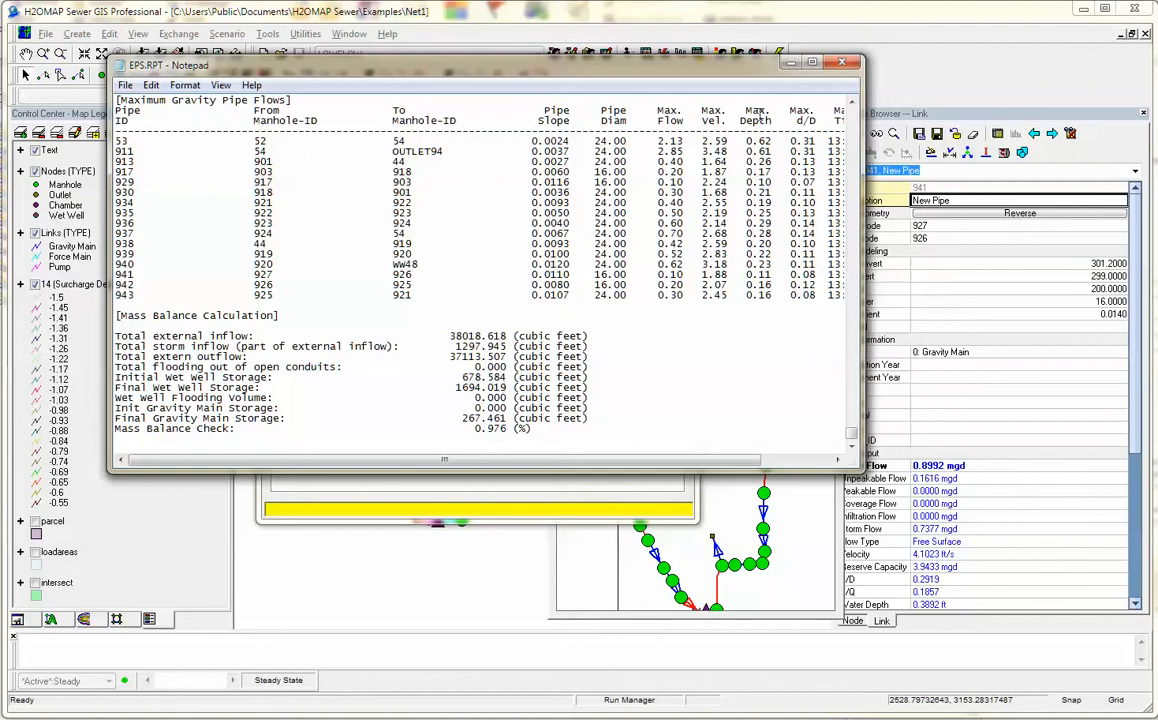
{"action": "left_click", "coordinate": [842, 62]}
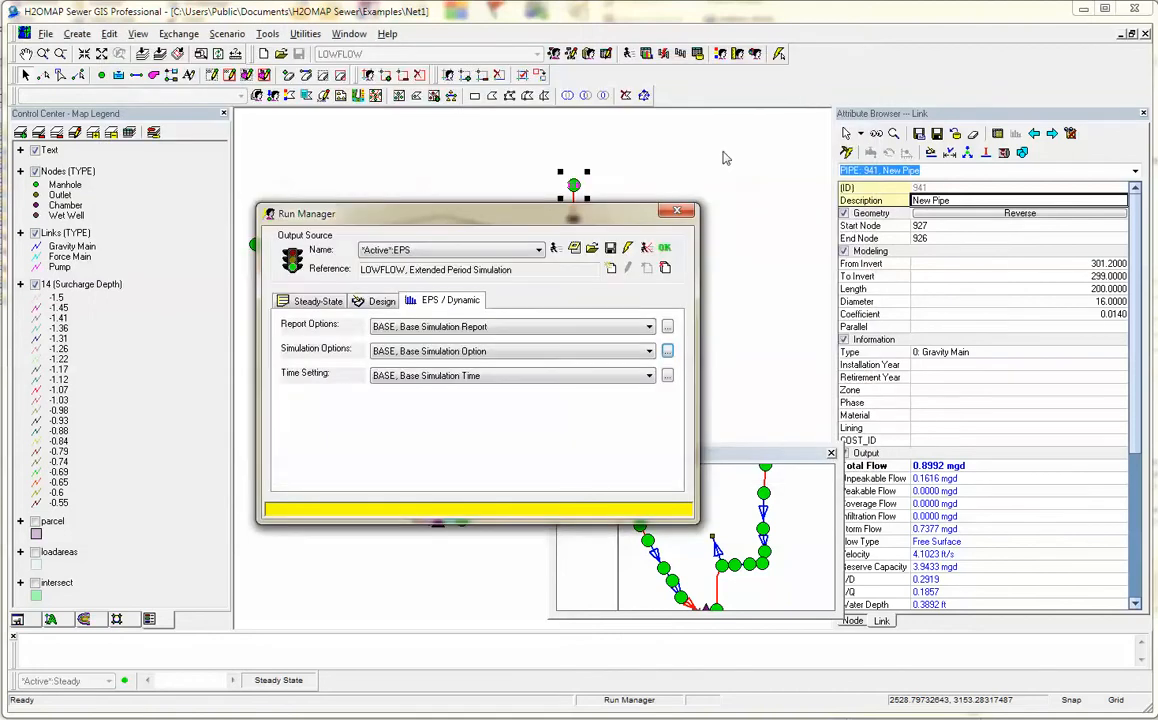
{"action": "left_click", "coordinate": [677, 210]}
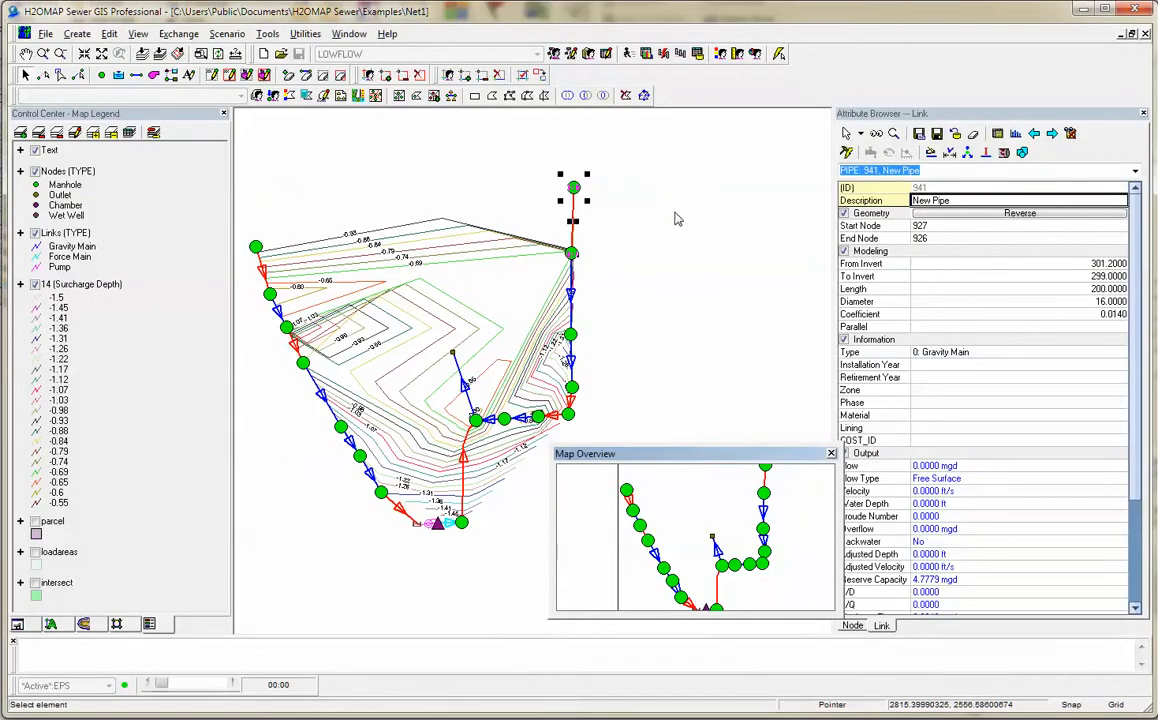
- Create a Gravity Main Graph from the active EPS output for pipe 942, just south of pipe 941
{"action": "left_click", "coordinate": [645, 57]}
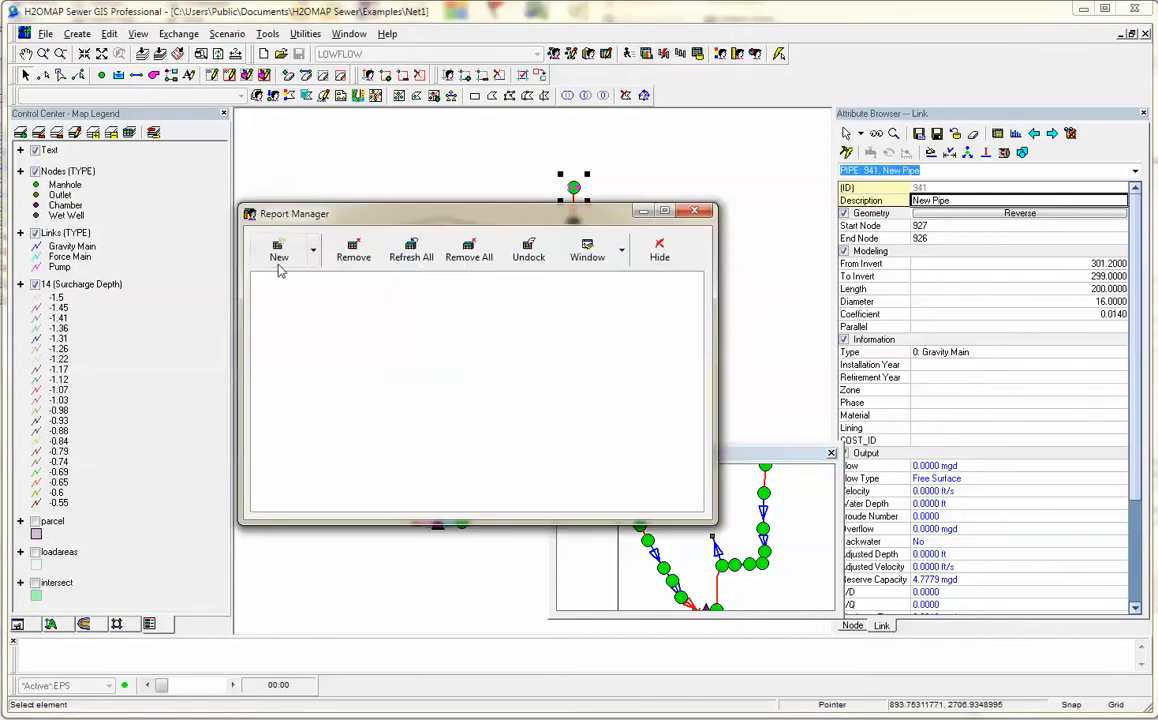
{"action": "left_click", "coordinate": [279, 262]}
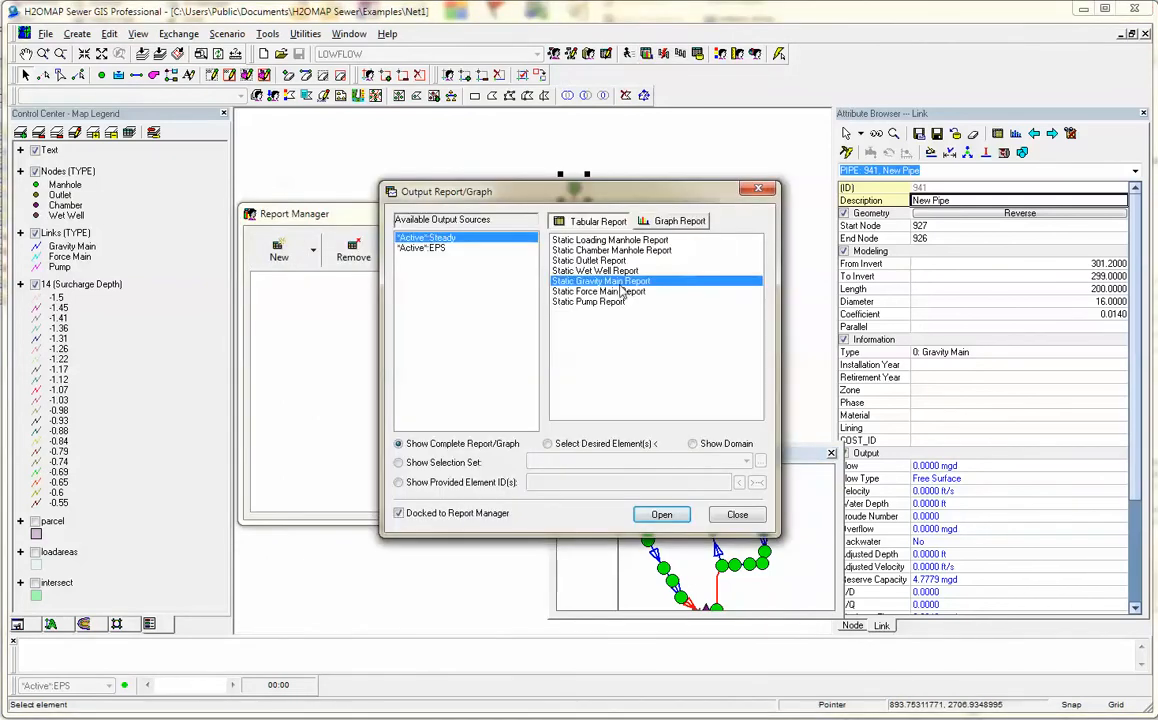
{"action": "left_click", "coordinate": [415, 247]}
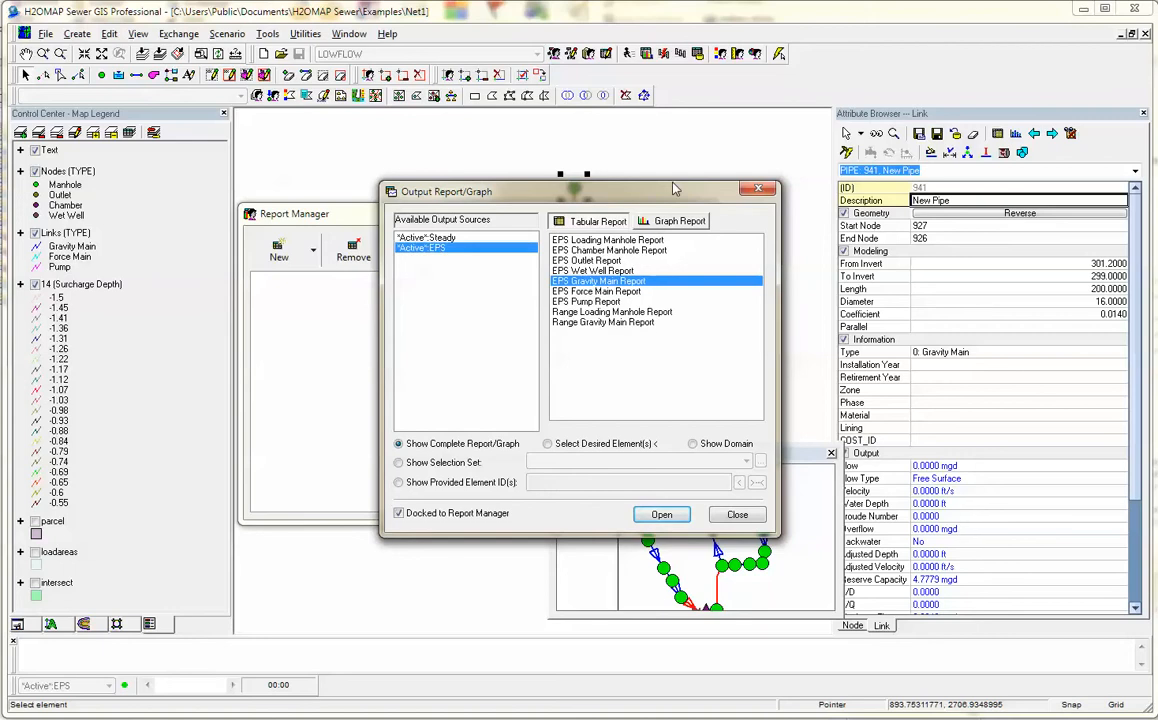
{"action": "left_click", "coordinate": [686, 221]}
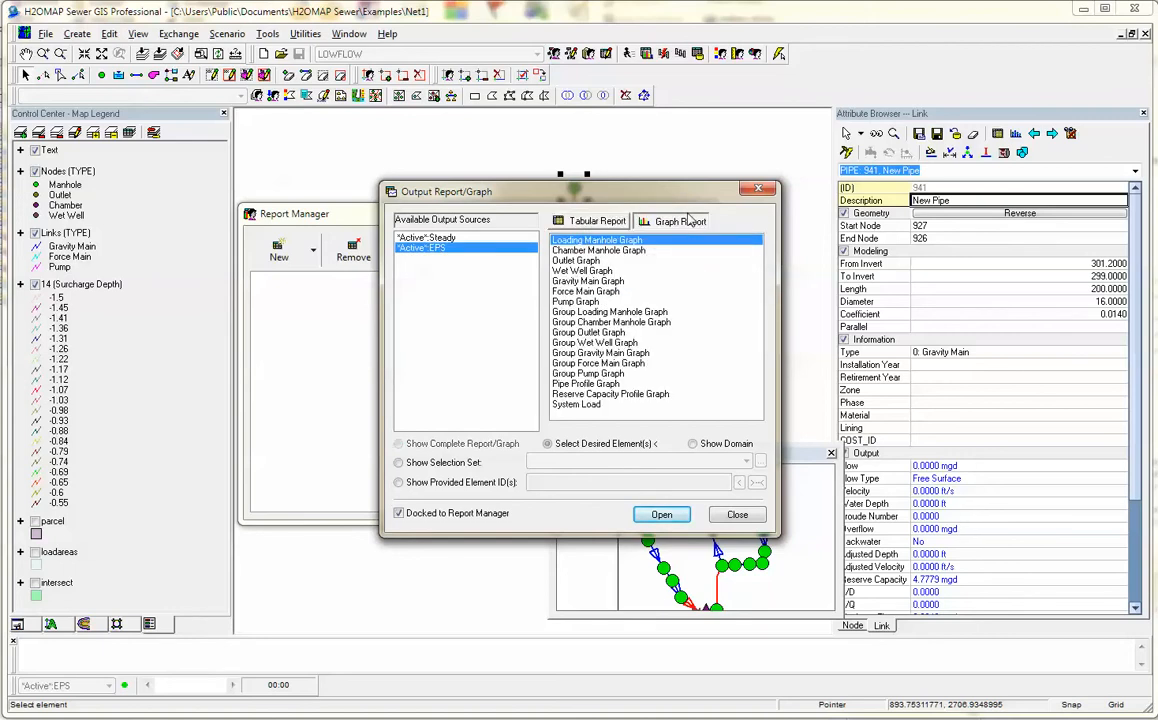
{"action": "double_click", "coordinate": [590, 282]}
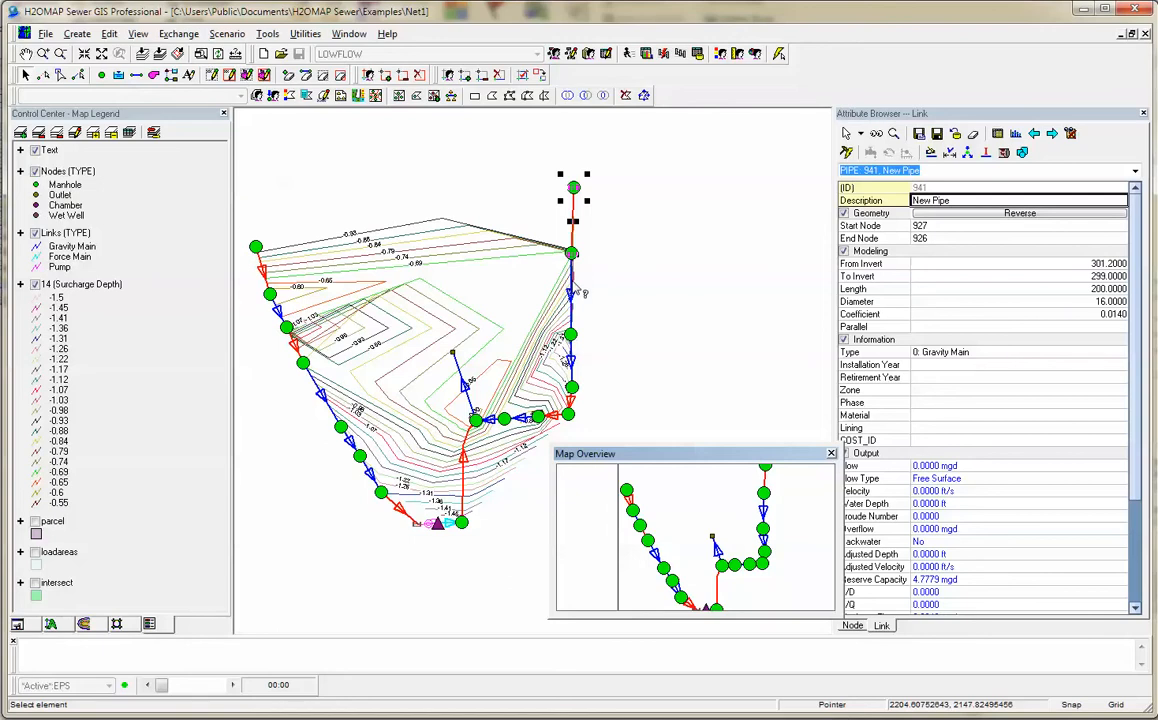
{"action": "left_click", "coordinate": [575, 290]}
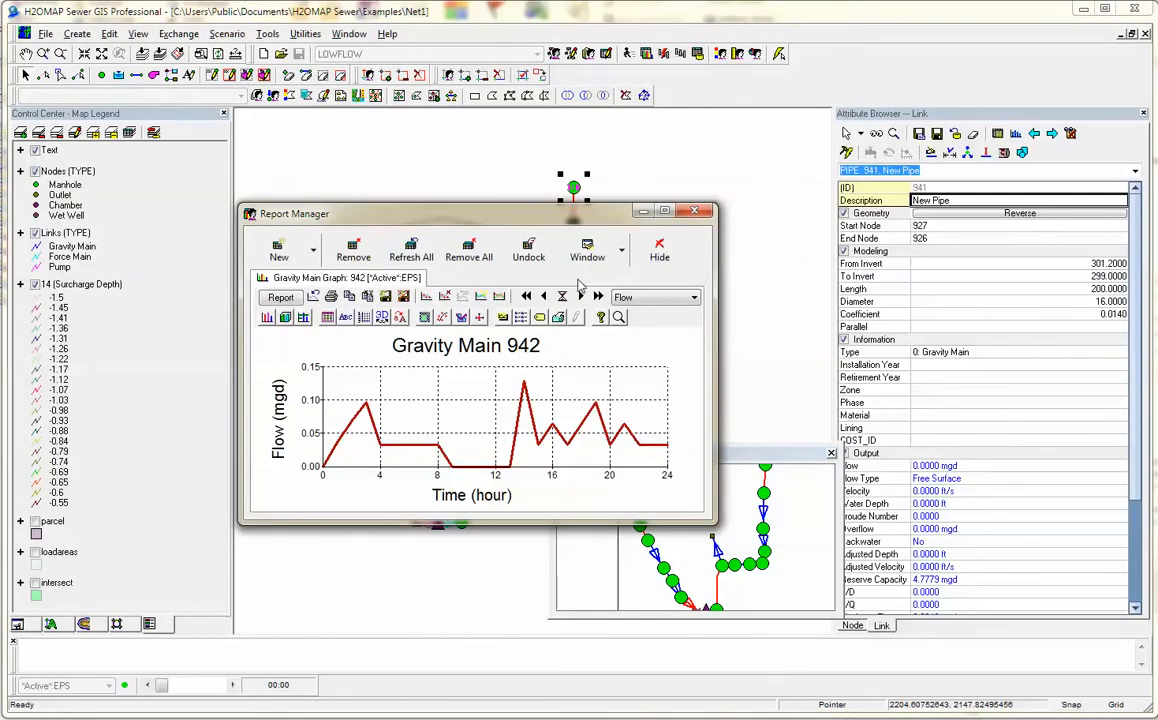
- Move the Report Manager clear of the lower map and view the output variables available for the gravity main graph
{"action": "left_click_drag", "start_coordinate": [576, 218], "coordinate": [672, 75]}
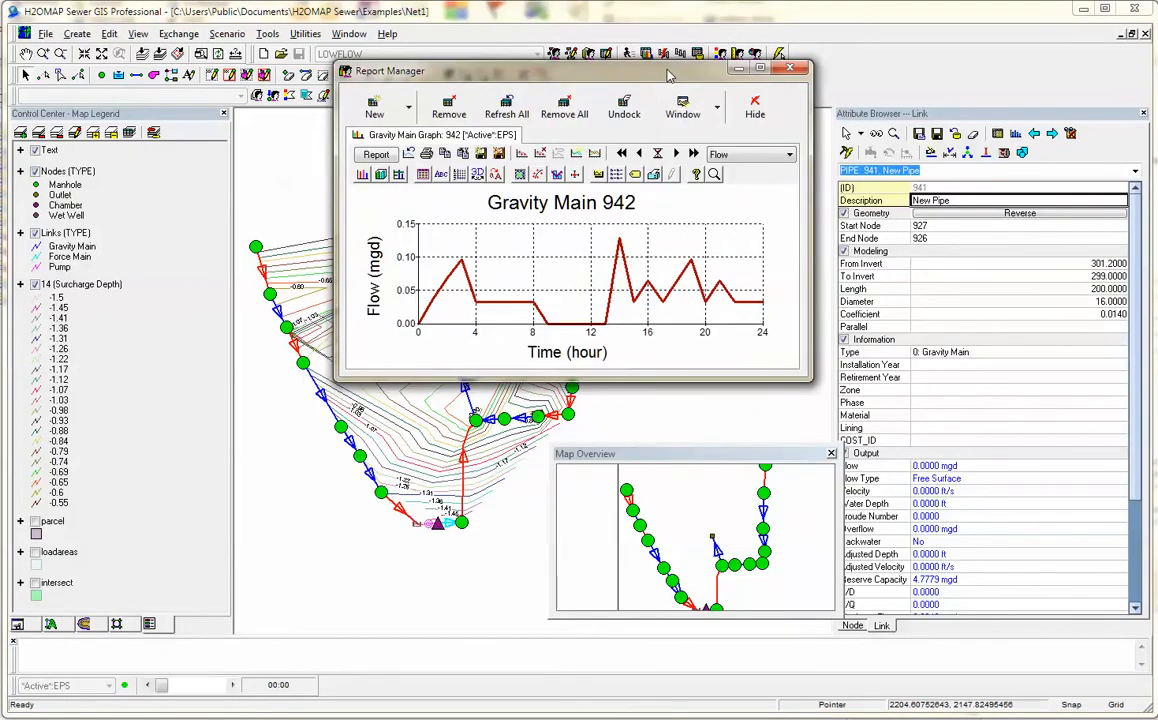
{"action": "left_click", "coordinate": [752, 156]}
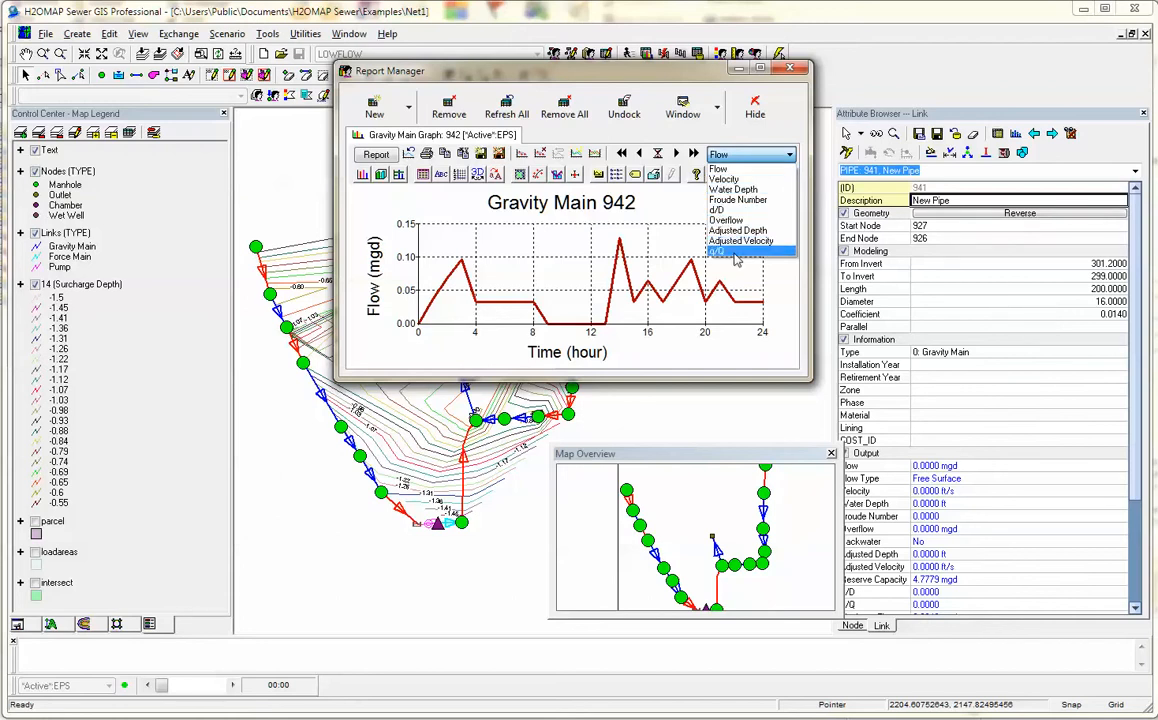
{"action": "left_click", "coordinate": [512, 212]}
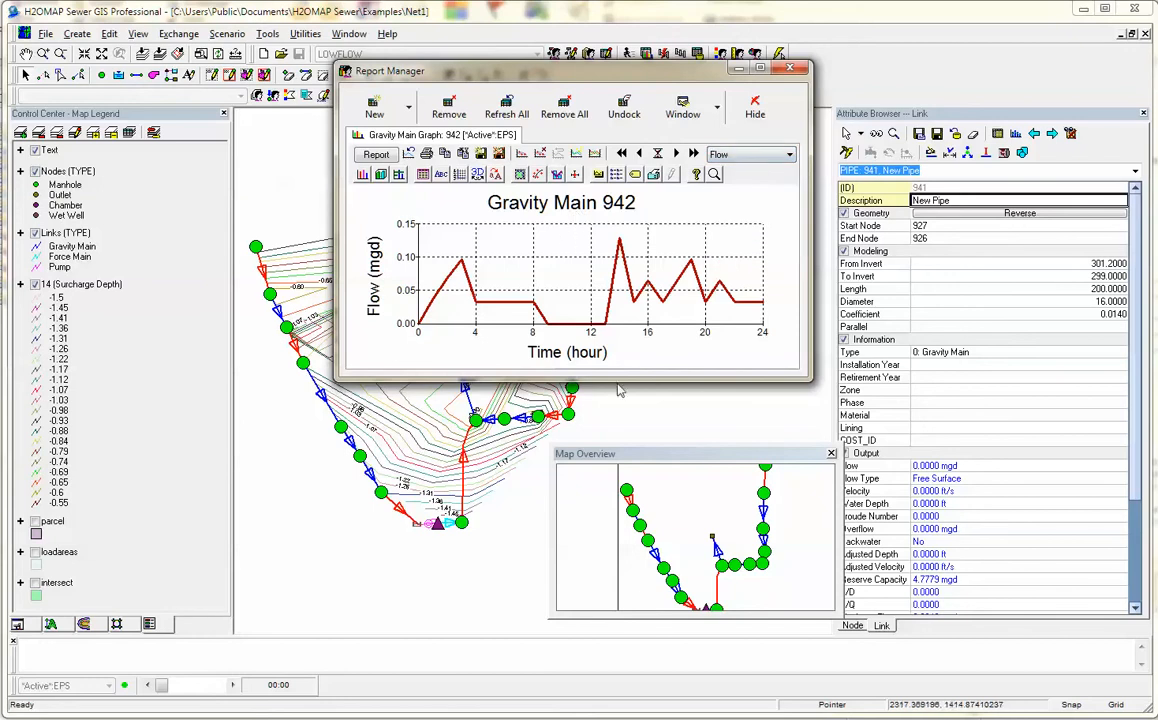
{"action": "left_click_drag", "start_coordinate": [503, 72], "coordinate": [553, 117]}
- Set the BASE simulation time's report timestep to 5 minutes and rerun the extended period simulation, closing the Run Manager
{"action": "left_click", "coordinate": [571, 53]}
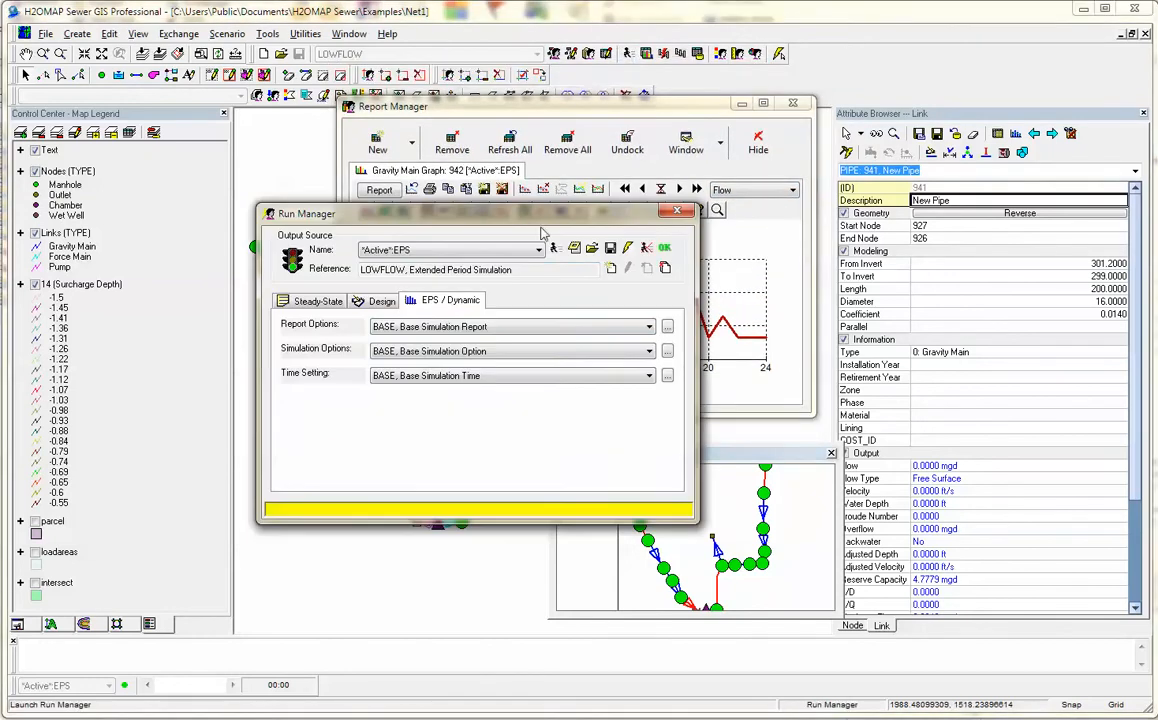
{"action": "left_click", "coordinate": [667, 375]}
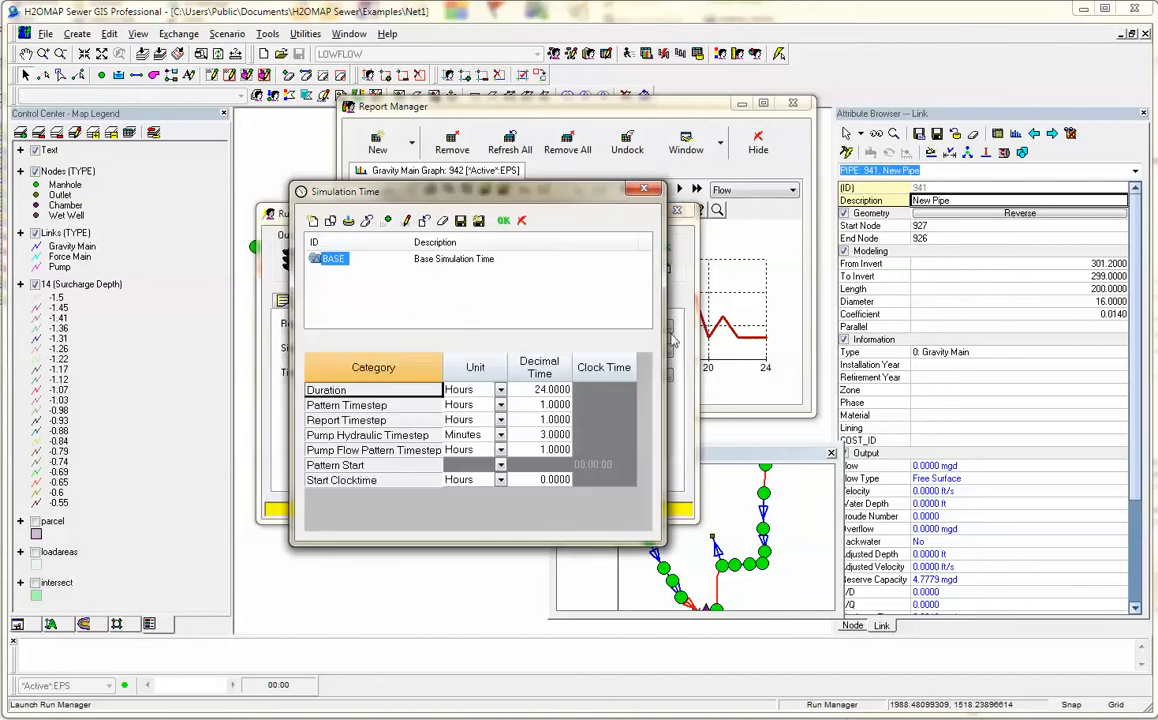
{"action": "left_click", "coordinate": [468, 419]}
{"action": "left_click", "coordinate": [501, 420]}
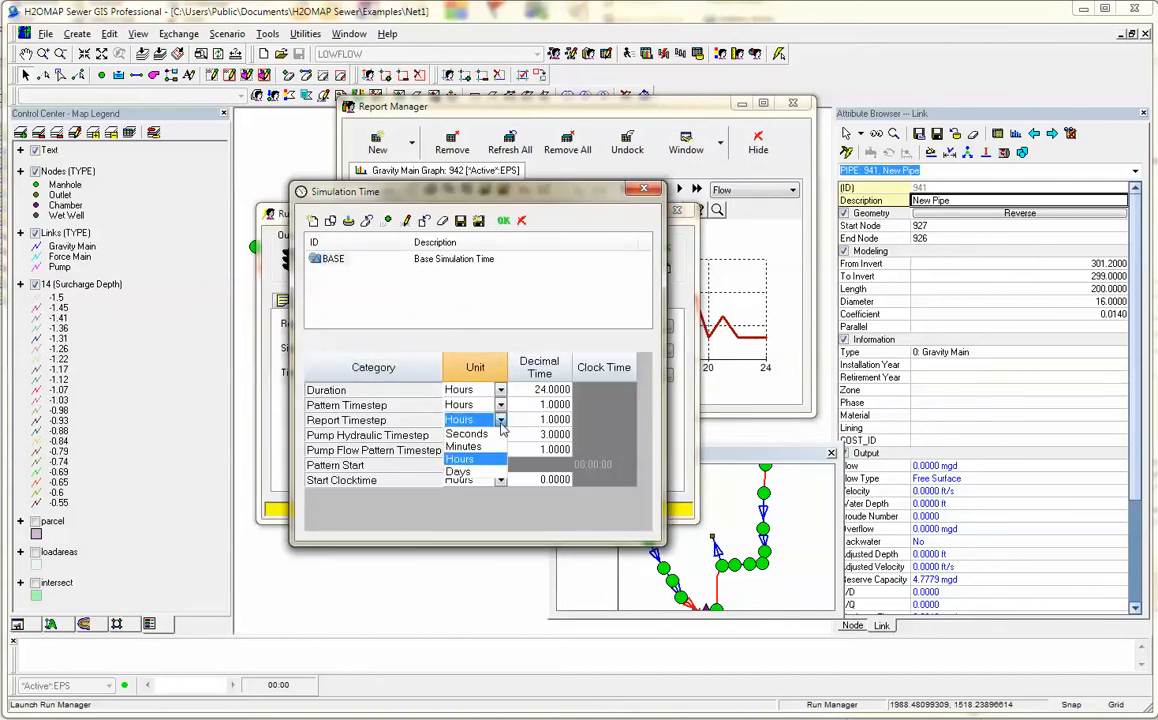
{"action": "left_click", "coordinate": [464, 446]}
{"action": "left_click", "coordinate": [541, 419]}
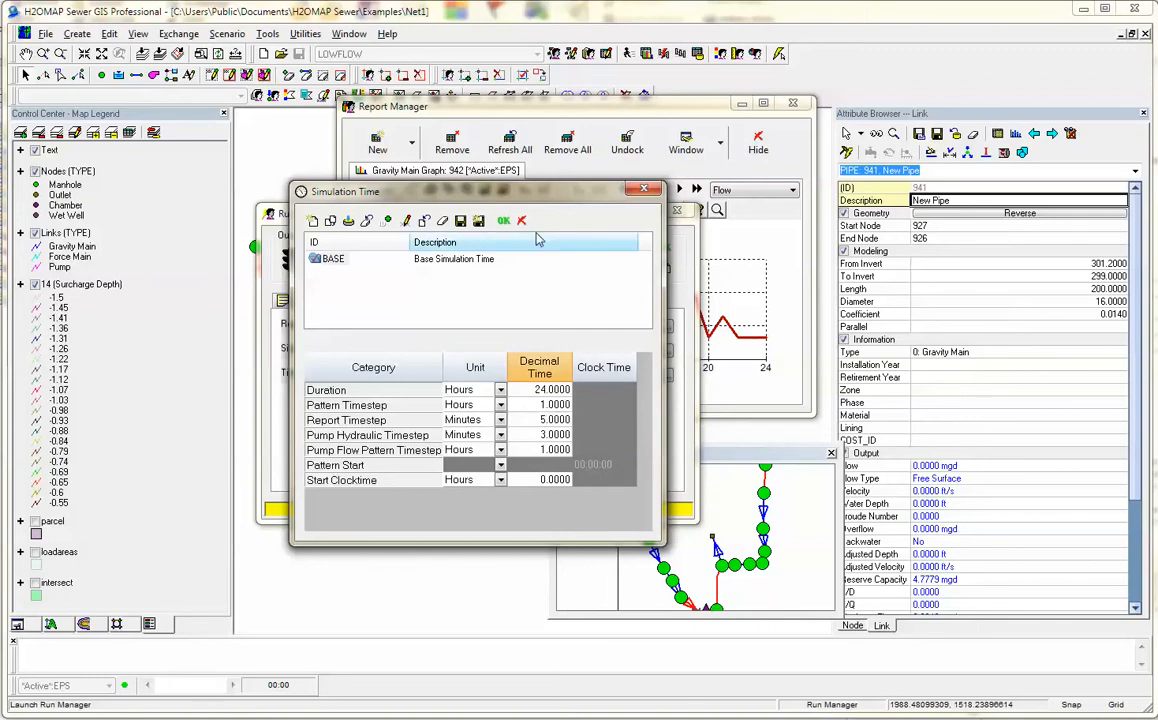
{"action": "left_click", "coordinate": [503, 220]}
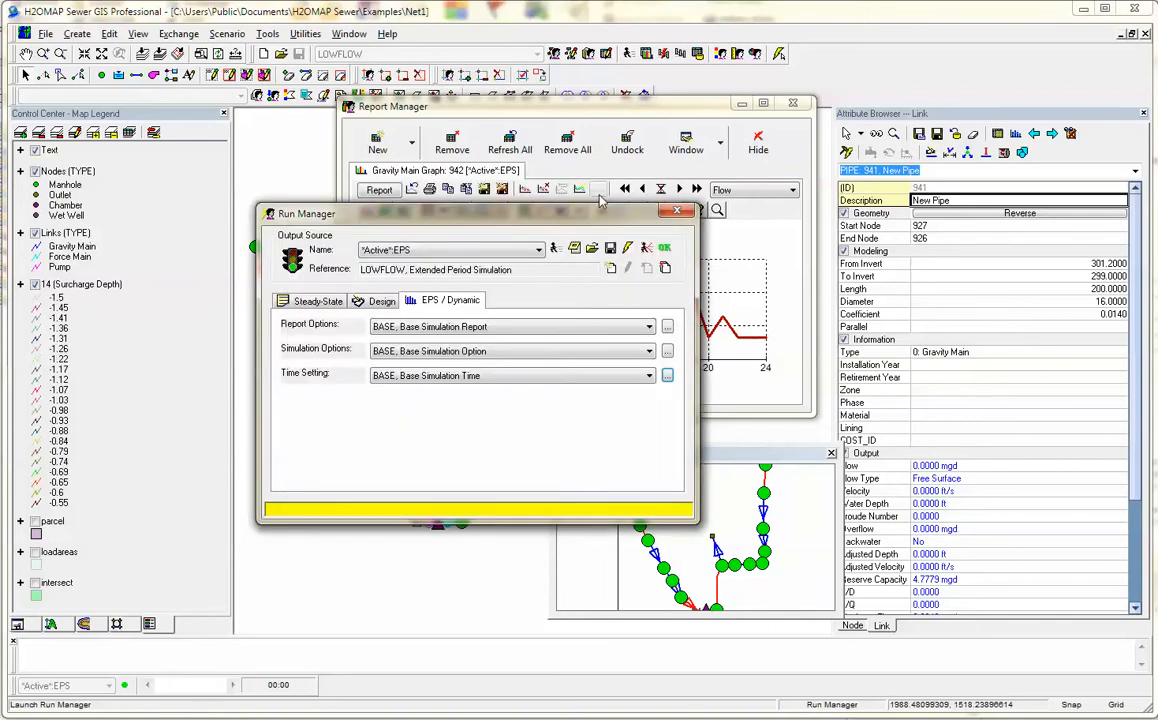
{"action": "left_click", "coordinate": [555, 248]}
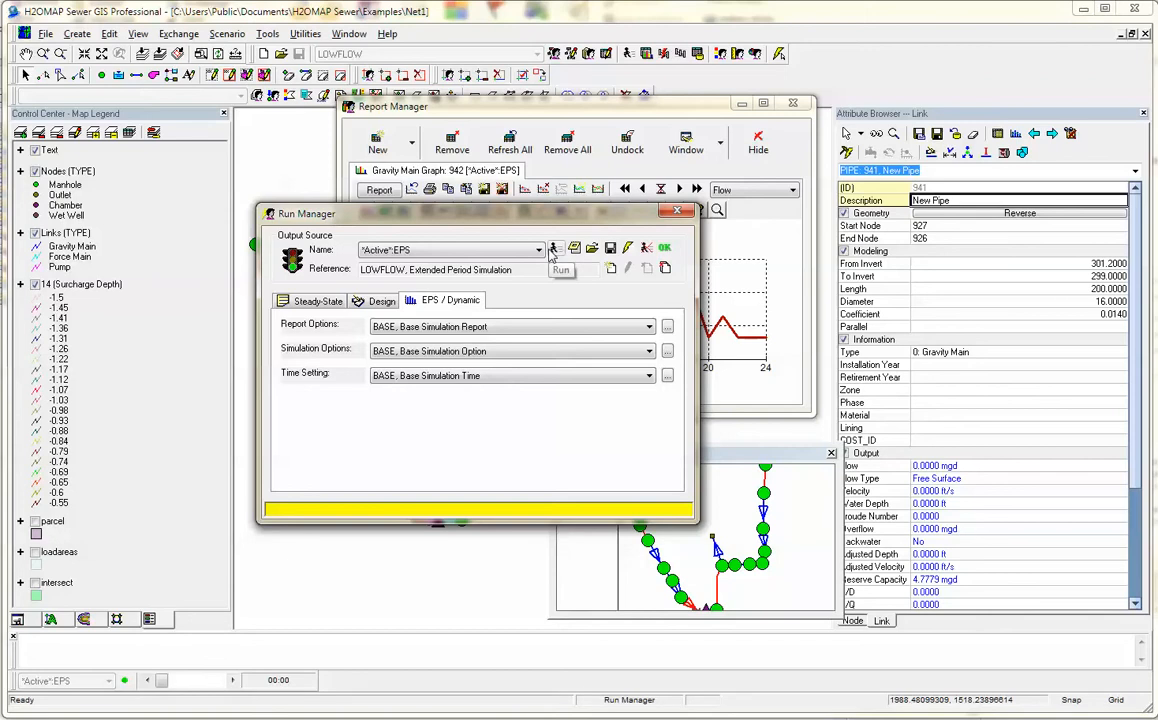
{"action": "left_click", "coordinate": [677, 211]}
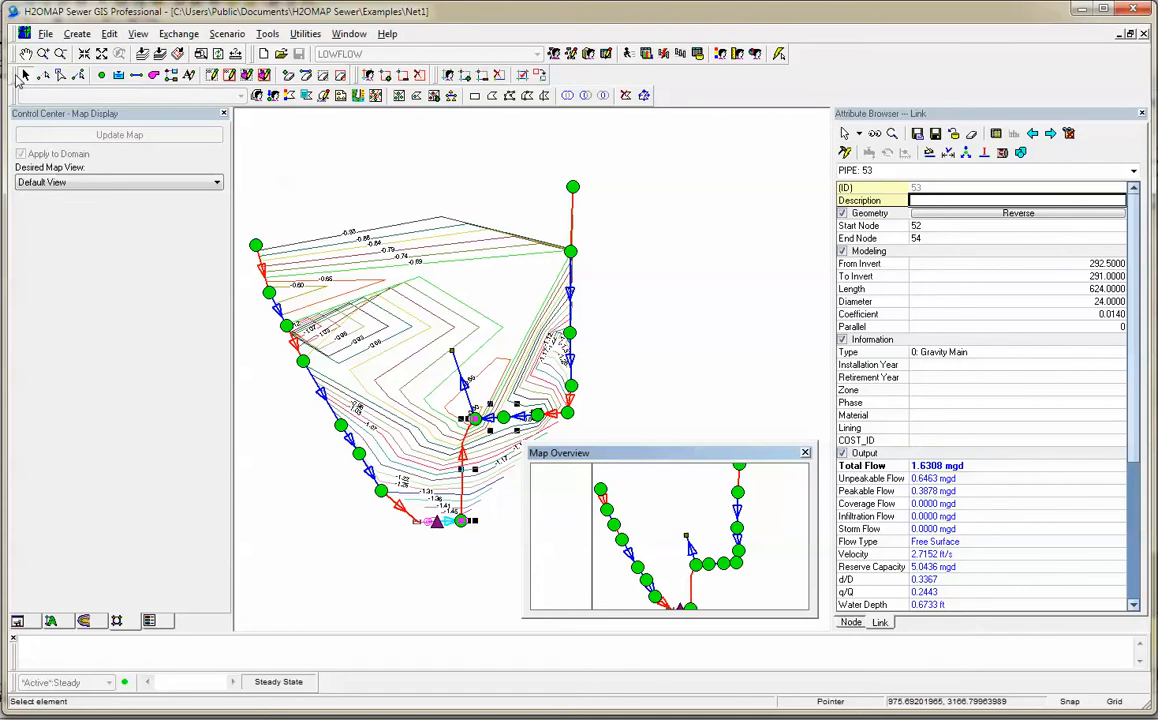
- View the list of toolbars that can be shown or hidden, leaving their visibility settings as they are
{"action": "left_click", "coordinate": [132, 36]}
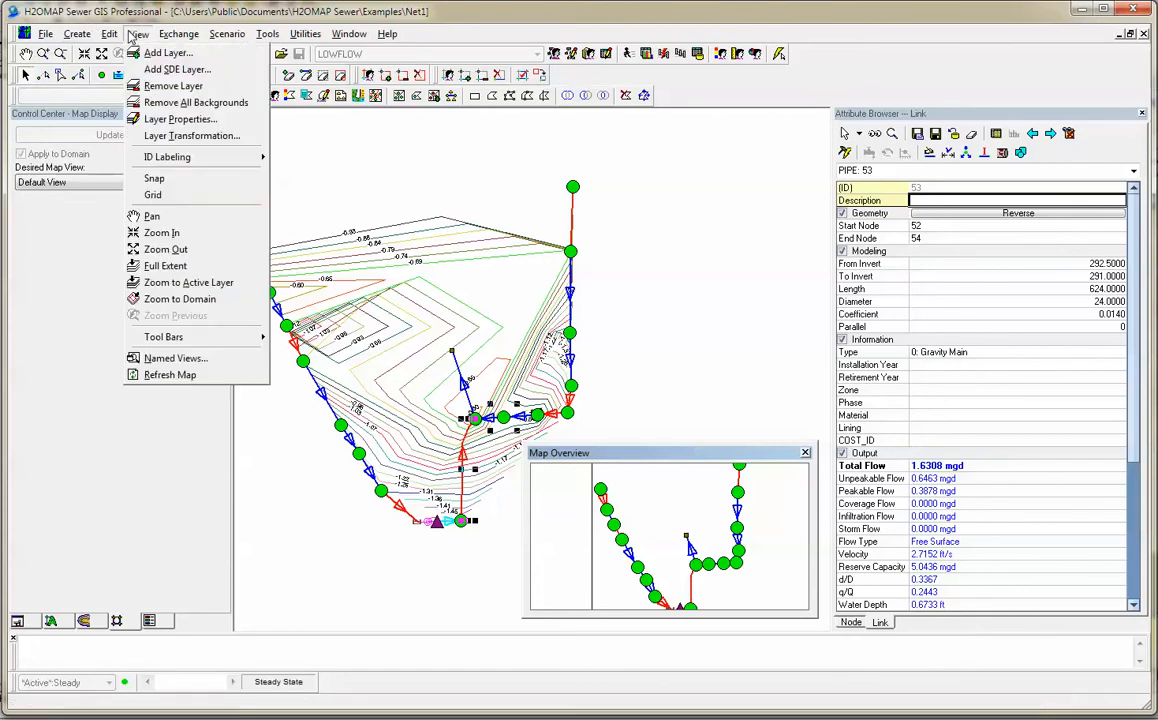
{"action": "mouse_move", "coordinate": [240, 337]}
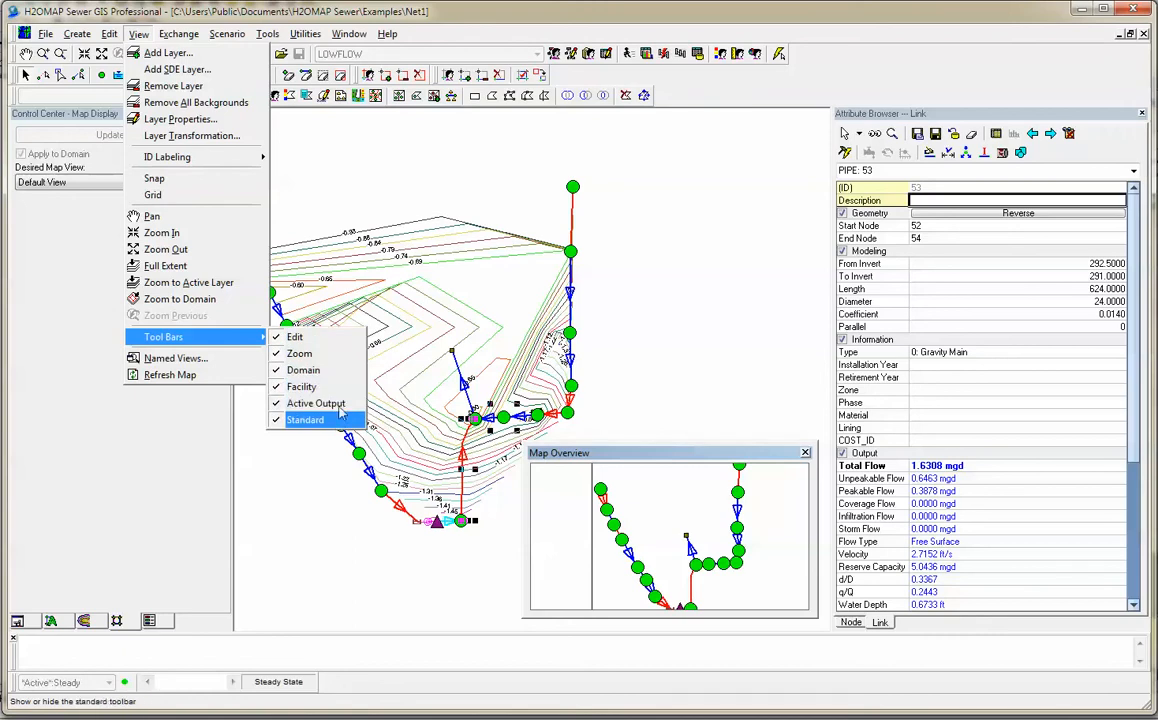
{"action": "left_click", "coordinate": [714, 80]}
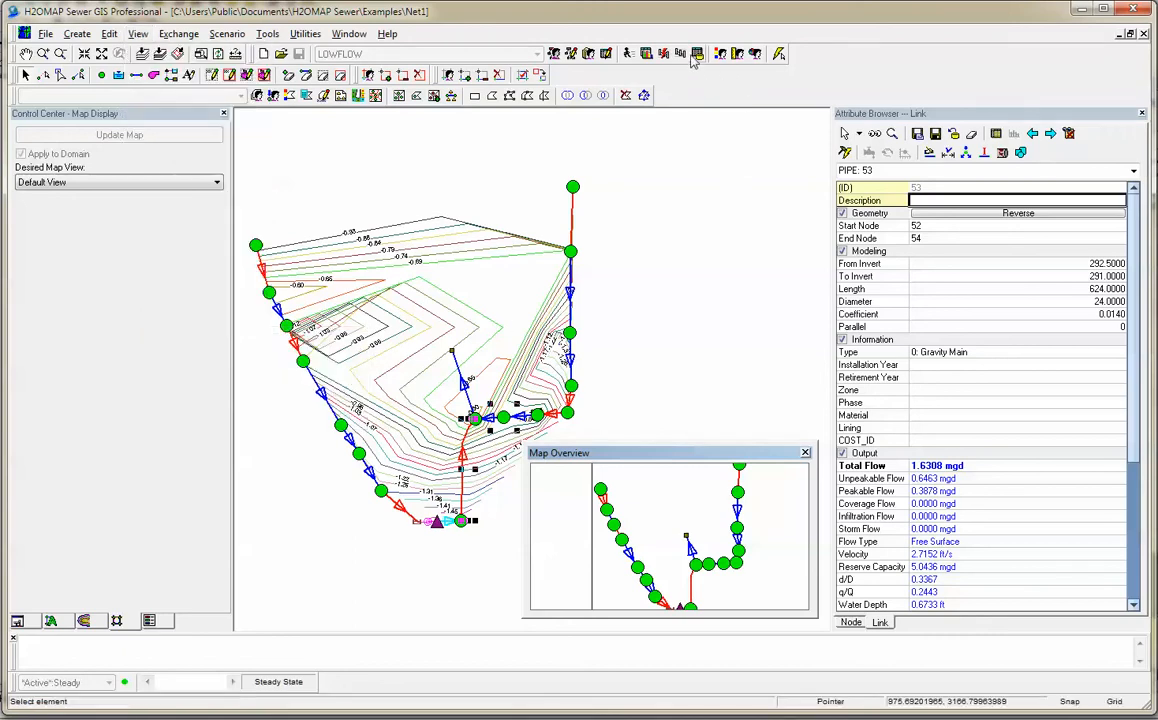